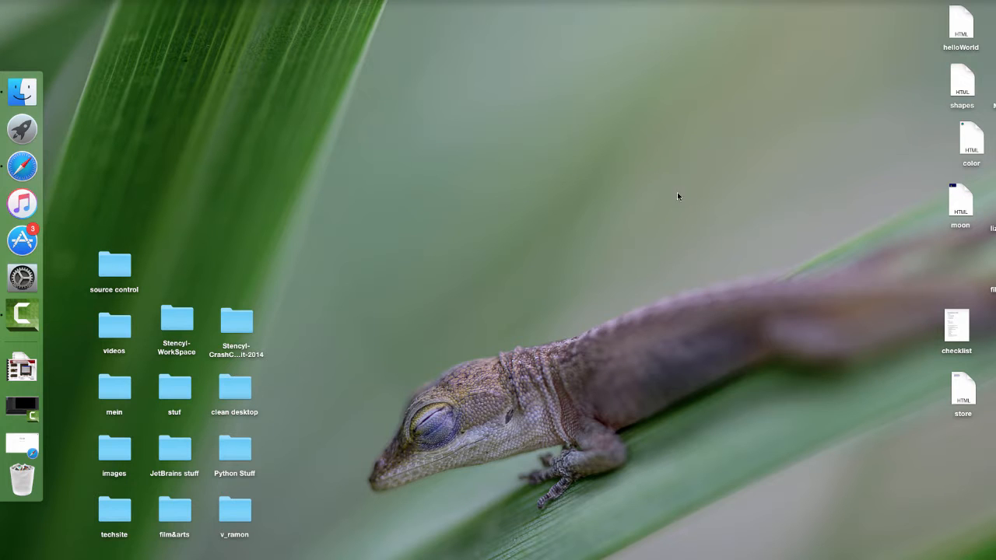
- Search Google for piskel and open the Piskel free online sprite editor site from the results
click(23, 445)
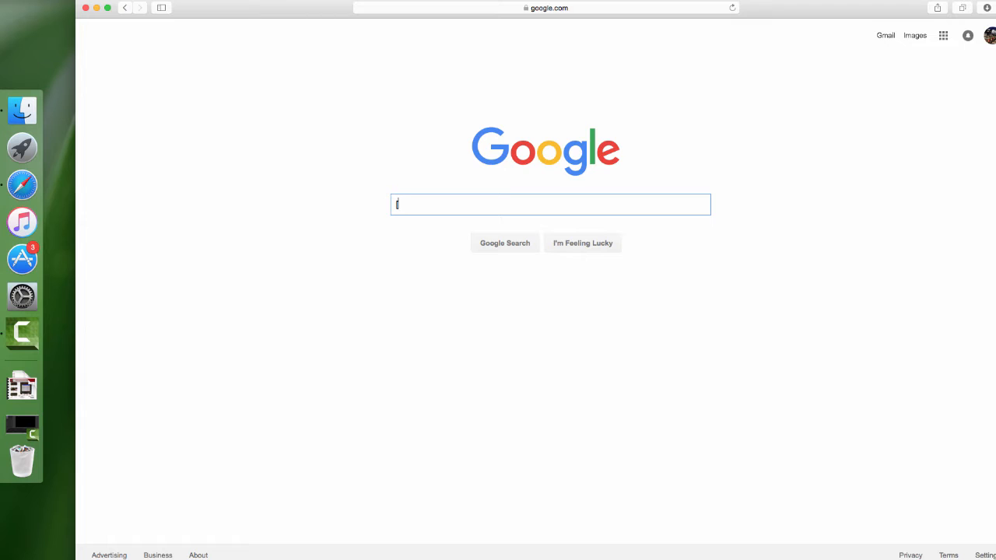
text(piskel)
key(Return)
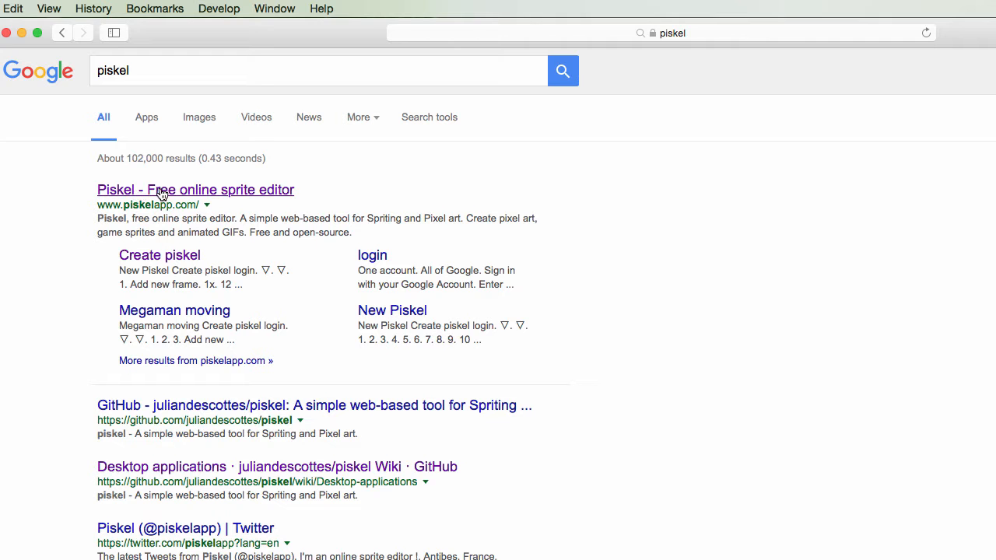
key(super+plus)
key(super+plus)
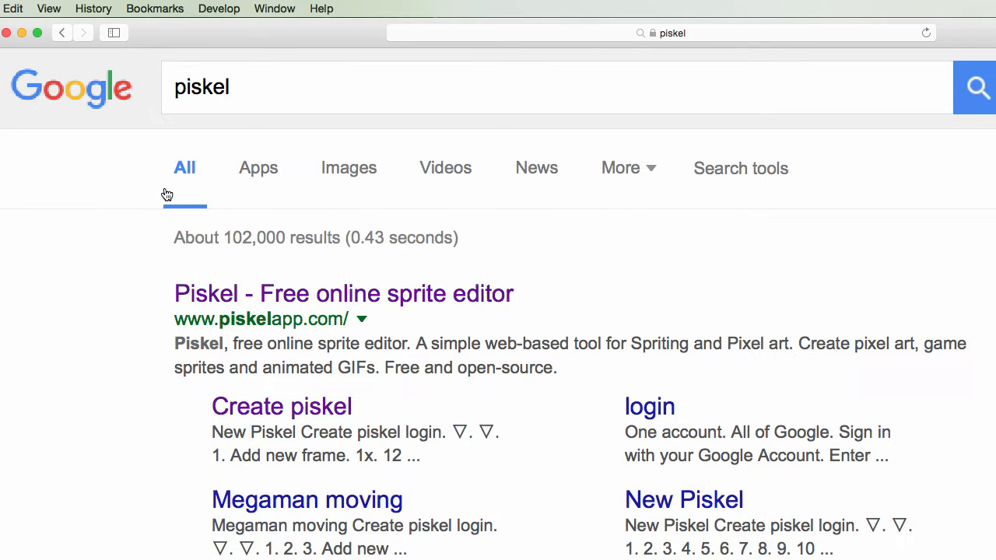
click(287, 297)
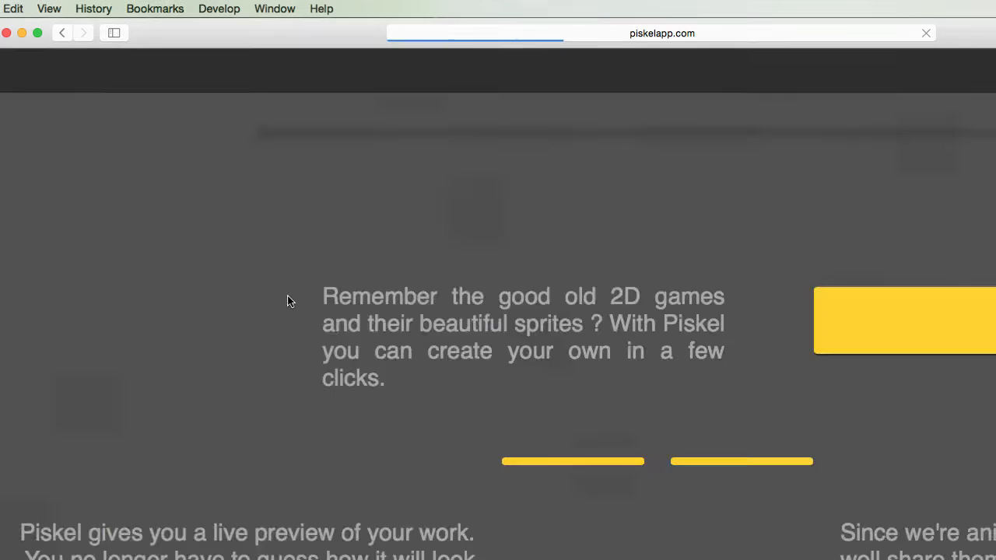
- Look over the Piskel home page at a reduced page size and start creating a sprite
key(super+minus)
key(super+minus)
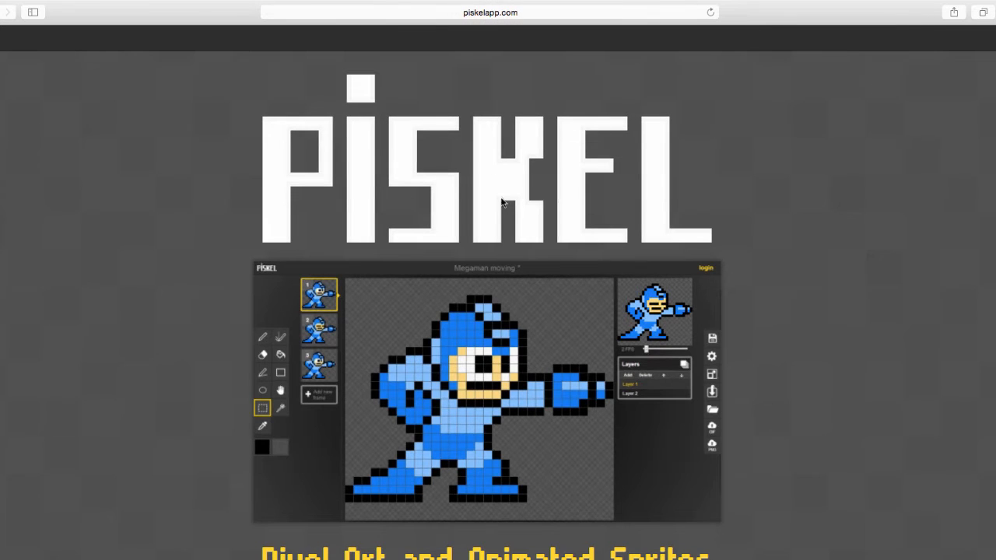
key(super+minus)
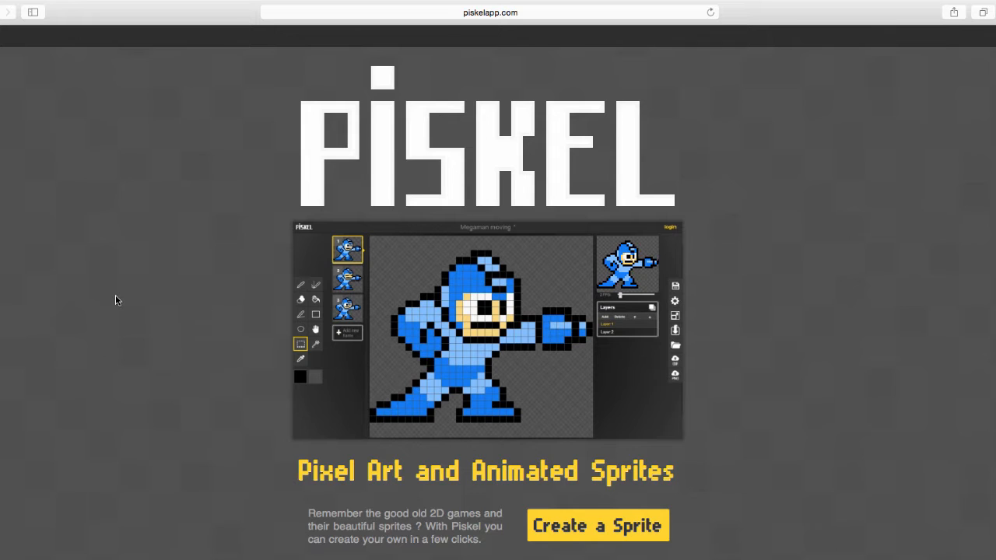
scroll(115, 294, down, 5)
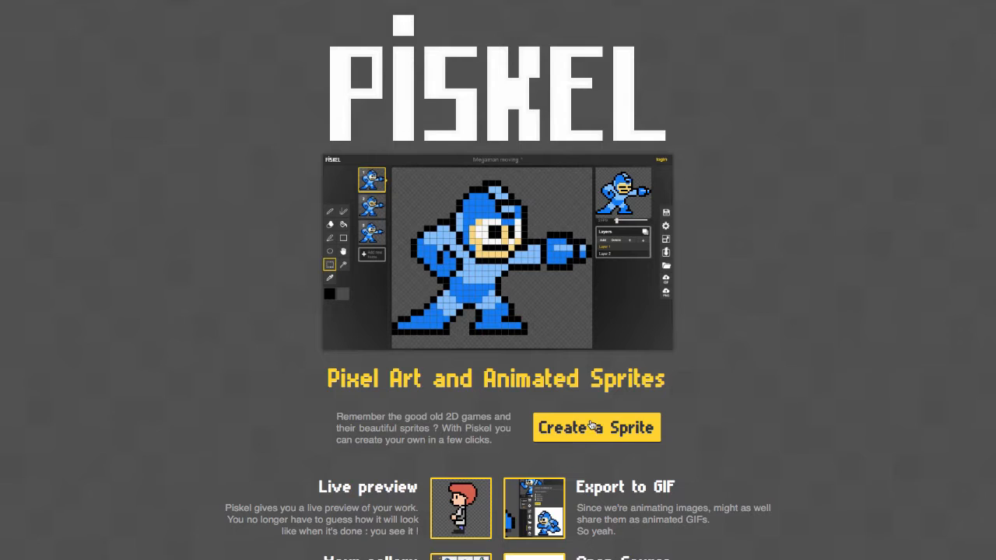
click(597, 427)
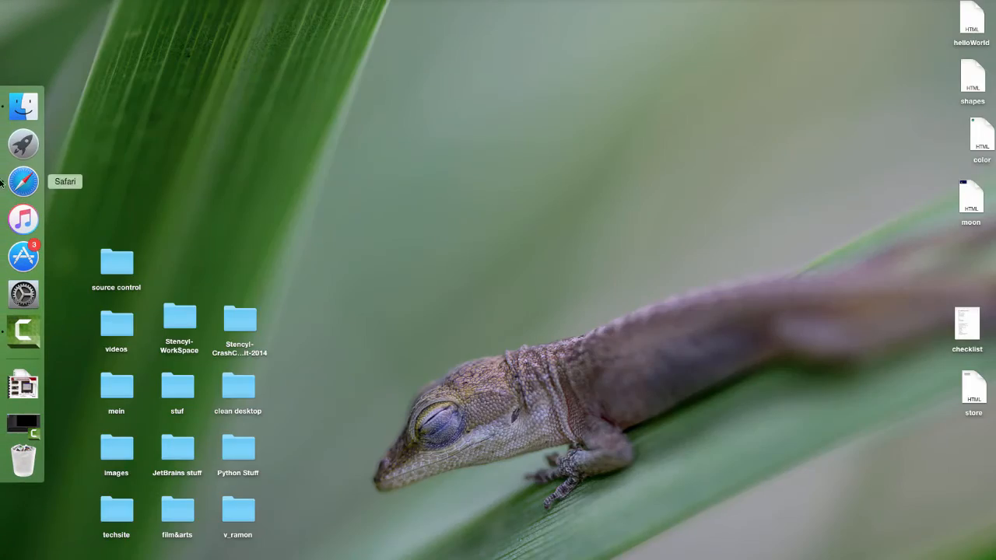
- Switch to Firefox, open piskelapp.com, start a new sprite and reduce the page zoom one level
click(17, 146)
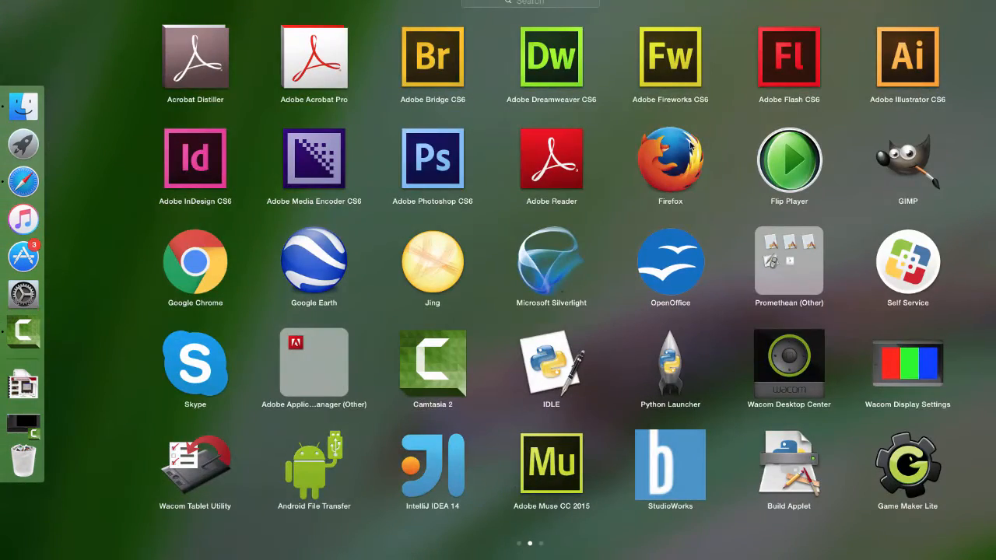
click(690, 143)
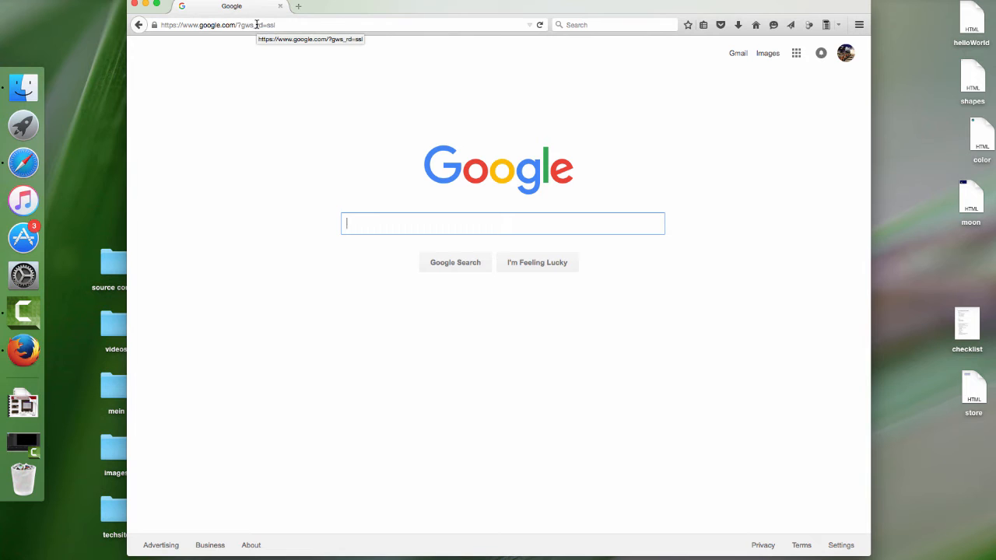
click(256, 25)
text(piskelapp.com)
key(Return)
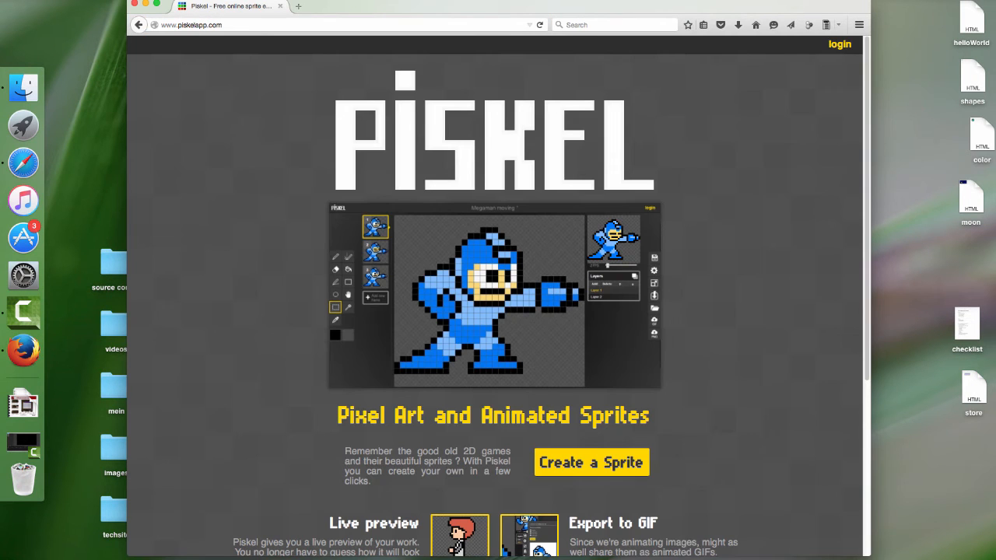
click(562, 463)
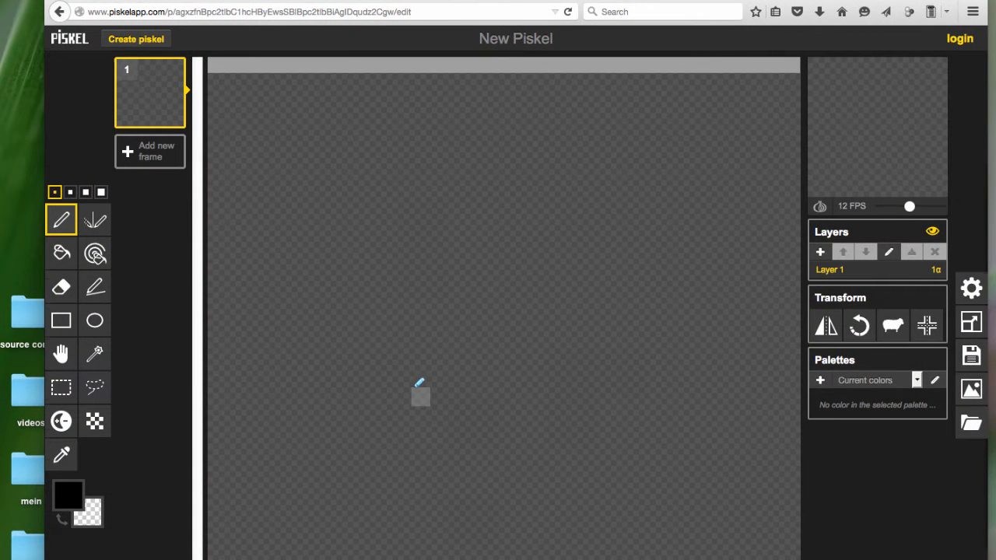
key(super+minus)
key(super+minus)
key(super+plus)
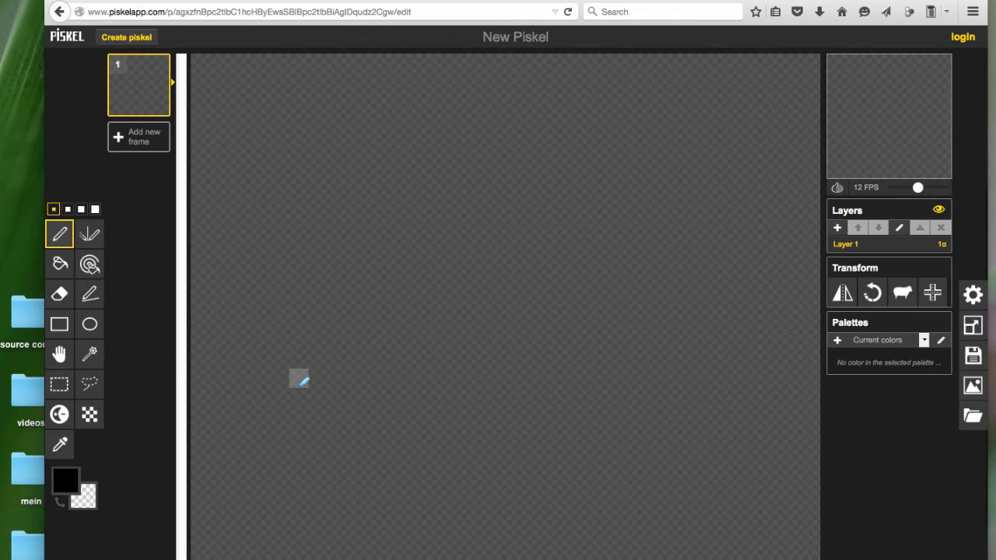
- Add four new empty frames to the sprite
click(132, 144)
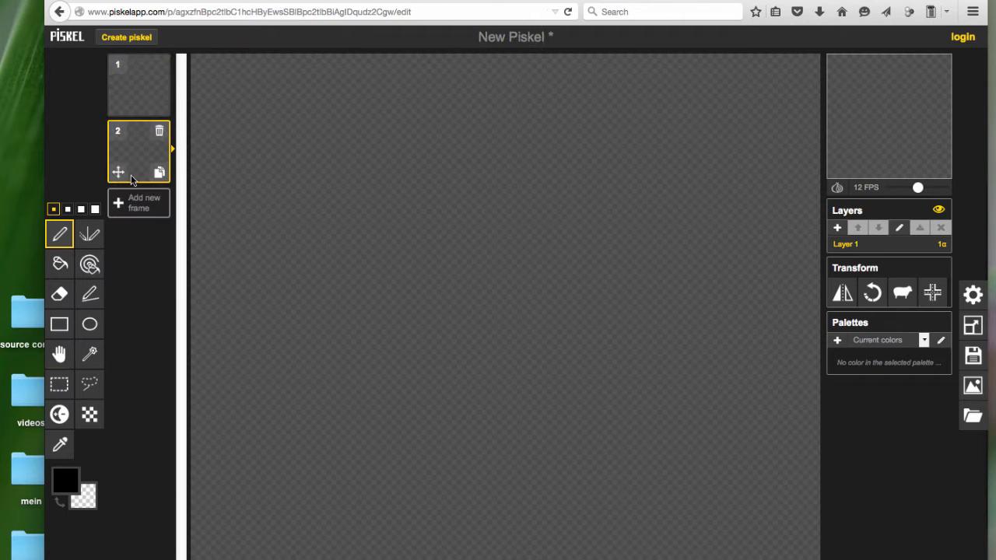
click(136, 203)
click(139, 269)
click(138, 334)
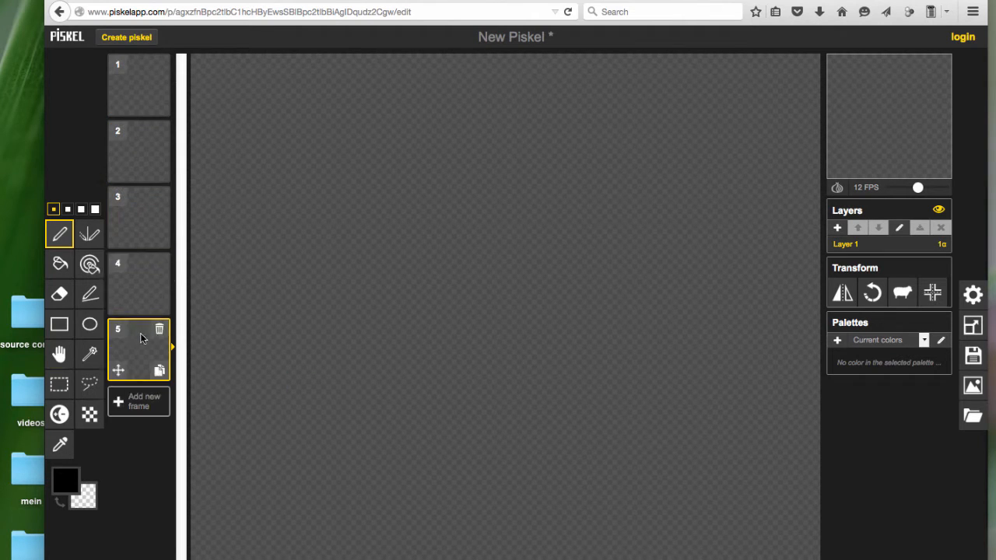
- Delete frames 5, 4 and 3, keeping the first two frames
click(160, 332)
click(160, 266)
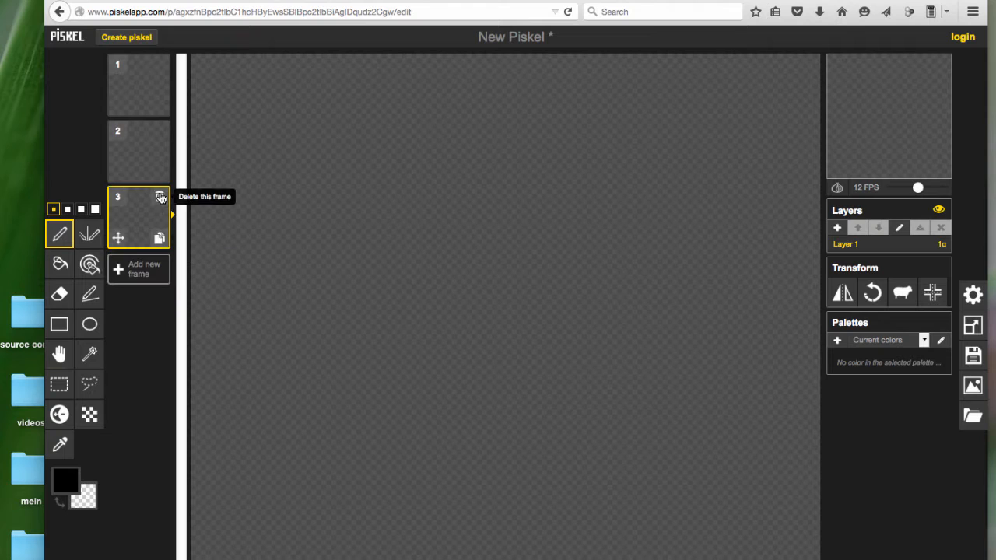
click(159, 199)
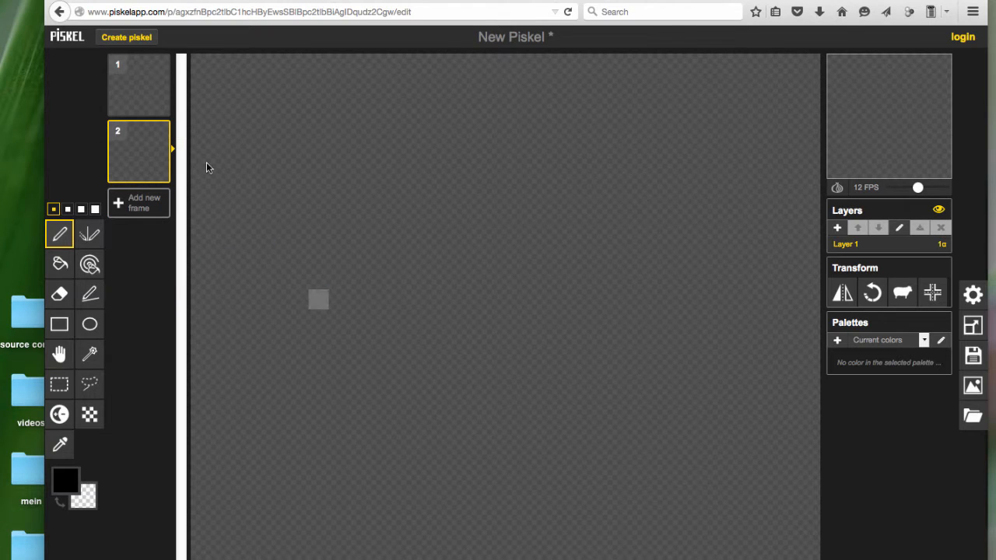
- Draw a jagged freehand black line in frame 1 and duplicate the empty frame 2 twice
click(128, 84)
mouse_move(397, 498)
mouse_down()
mouse_move(396, 336)
mouse_move(627, 235)
mouse_move(673, 103)
mouse_up()
click(153, 171)
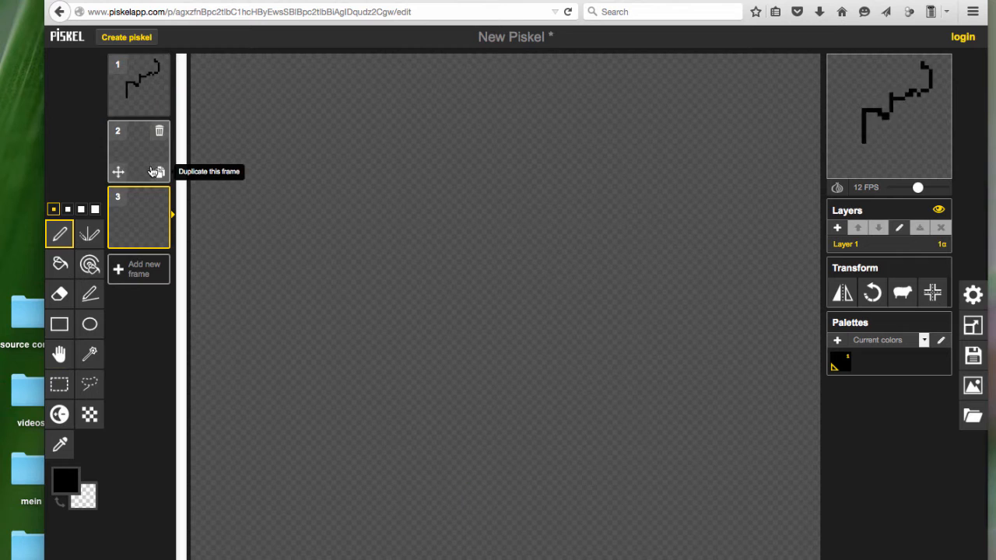
click(151, 171)
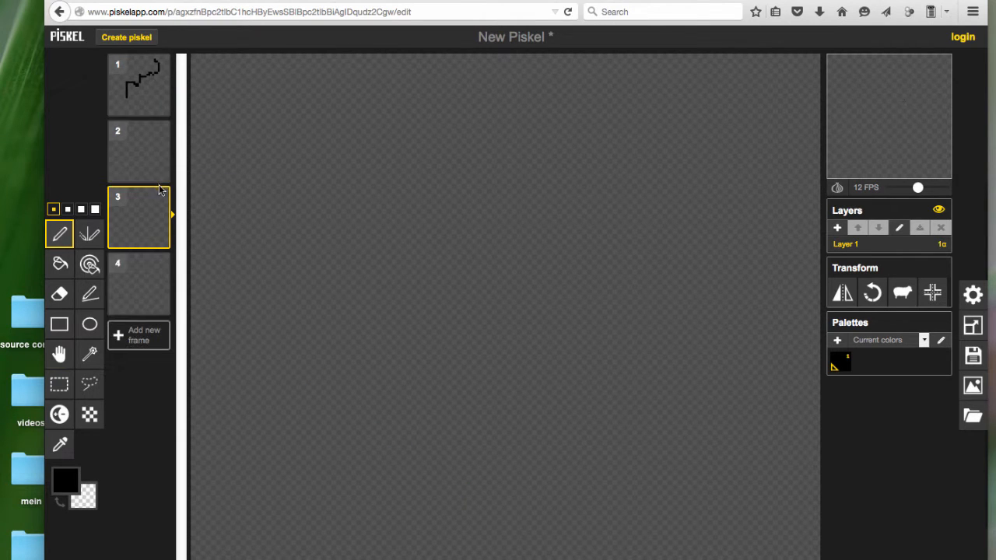
- Draw a different freehand black curve in each of frames 2, 3 and 4
click(136, 149)
drag(338, 404, 460, 339)
mouse_move(546, 357)
mouse_down()
mouse_move(673, 247)
mouse_move(631, 139)
mouse_up()
click(139, 213)
mouse_move(319, 381)
mouse_down()
mouse_move(420, 254)
mouse_move(575, 111)
mouse_move(411, 122)
mouse_move(396, 164)
mouse_up()
click(152, 280)
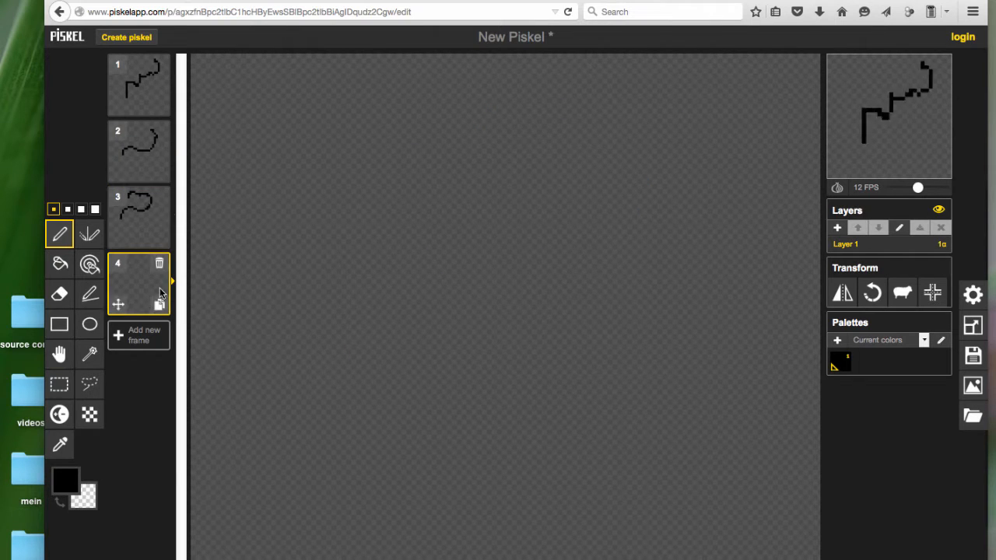
mouse_move(297, 378)
mouse_down()
mouse_move(312, 342)
mouse_move(492, 284)
mouse_move(680, 243)
mouse_move(606, 97)
mouse_move(494, 158)
mouse_move(601, 188)
mouse_move(585, 148)
mouse_up()
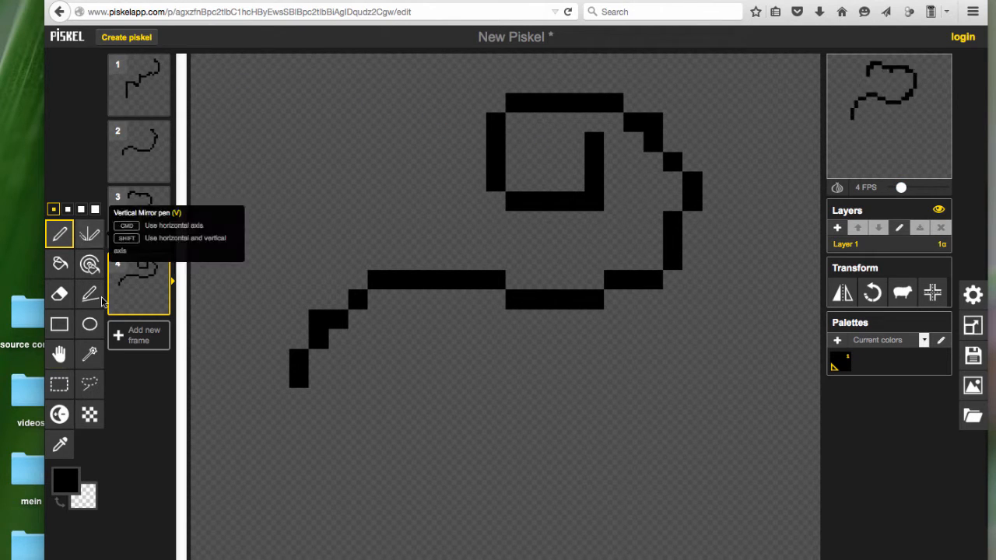
- Delete frames 4, 3 and 2 so that only frame 1 is left
click(159, 263)
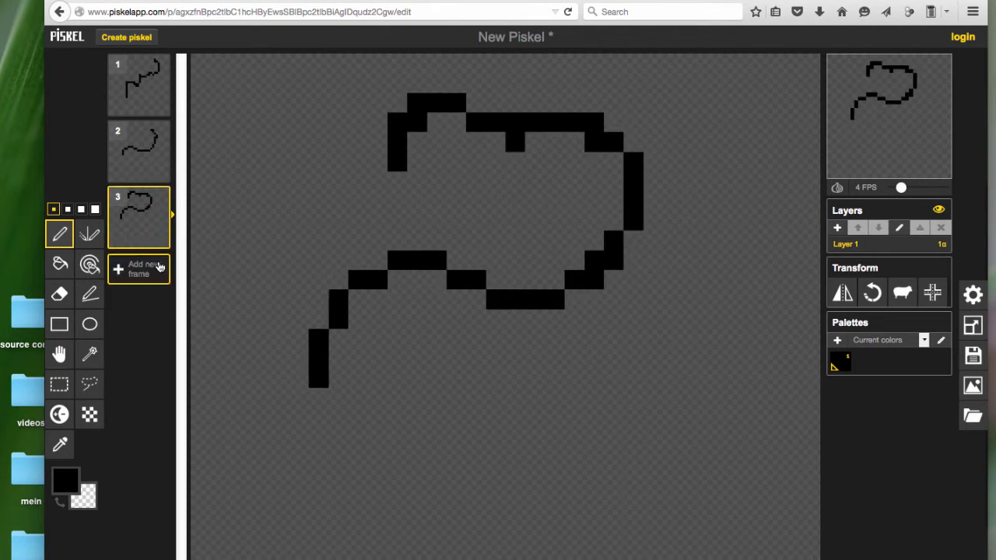
click(158, 196)
click(158, 134)
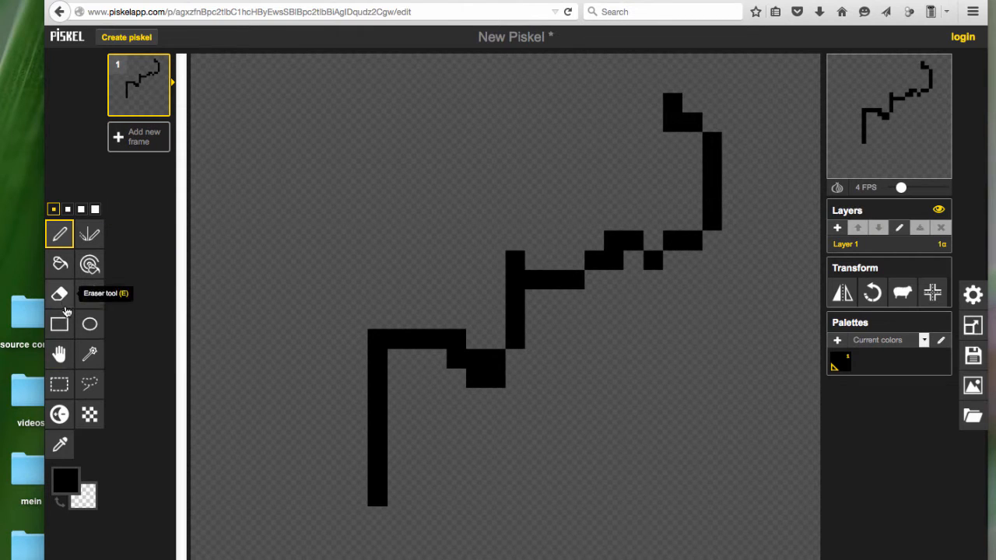
- Erase the whole black line in frame 1 with the Eraser, enlarging it to the biggest size partway
click(59, 293)
drag(414, 314, 382, 280)
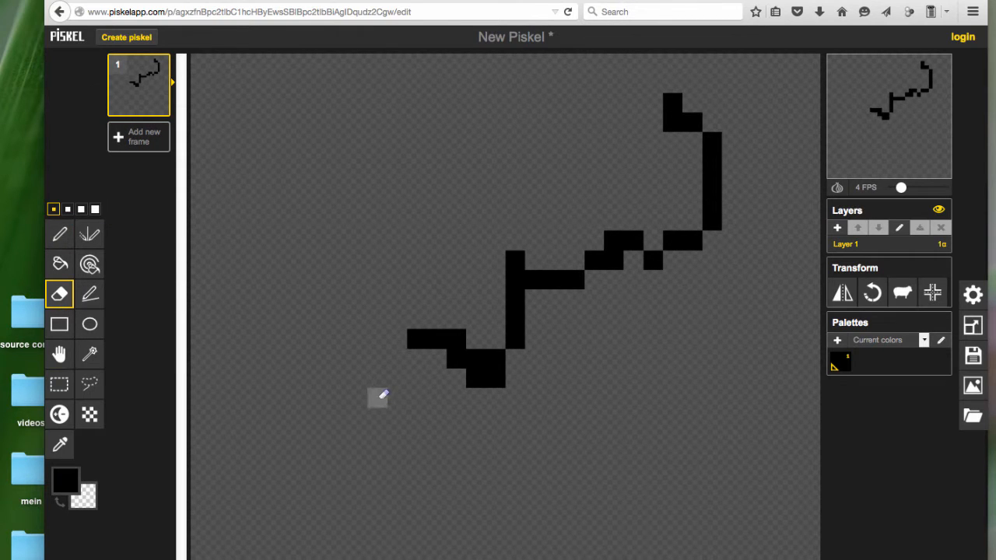
key(bracketright)
key(bracketright)
key(bracketright)
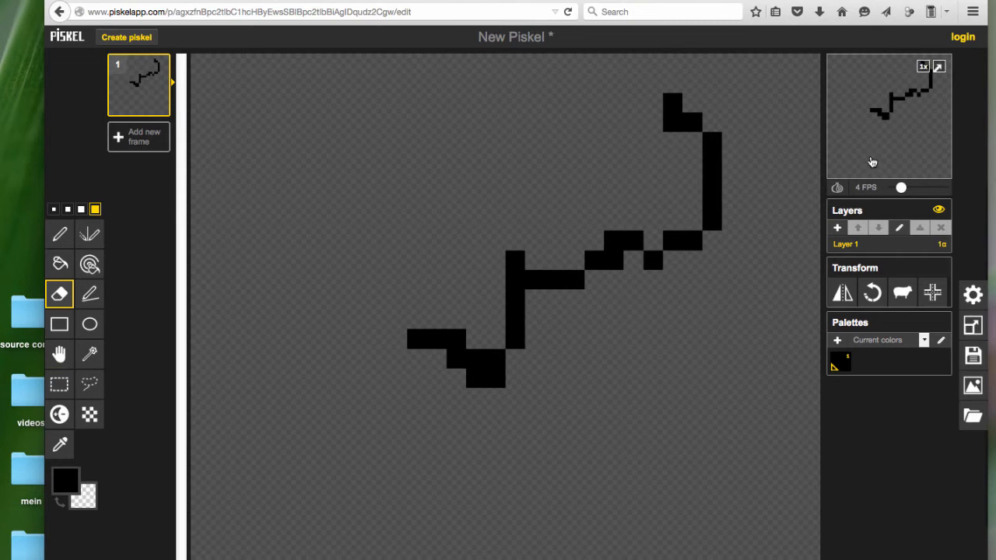
mouse_move(415, 324)
mouse_down()
mouse_move(513, 313)
mouse_move(693, 163)
mouse_move(686, 99)
mouse_up()
- Draw a symmetric black bull's head with horns, square eyes and nostrils using the Vertical Mirror pen at the smallest pen size
click(60, 235)
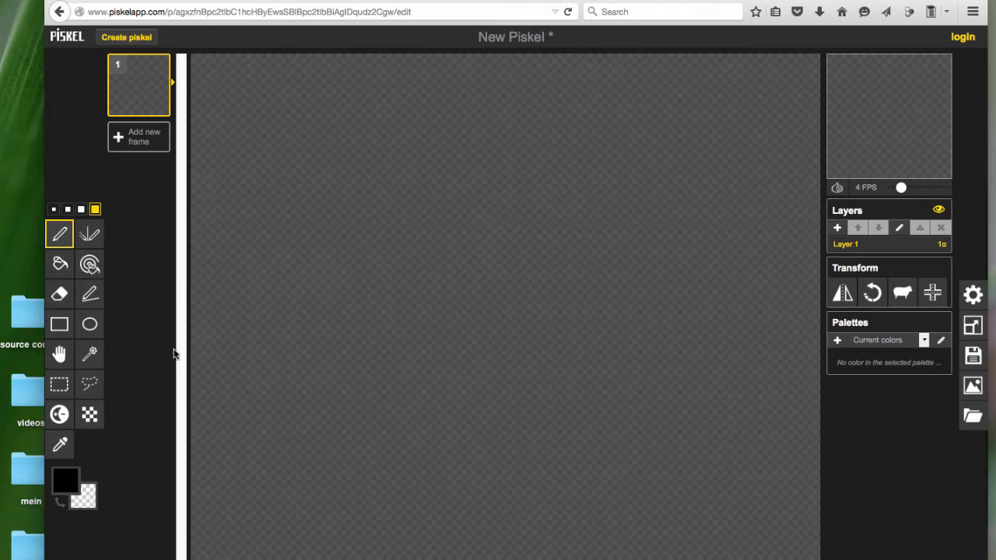
click(53, 208)
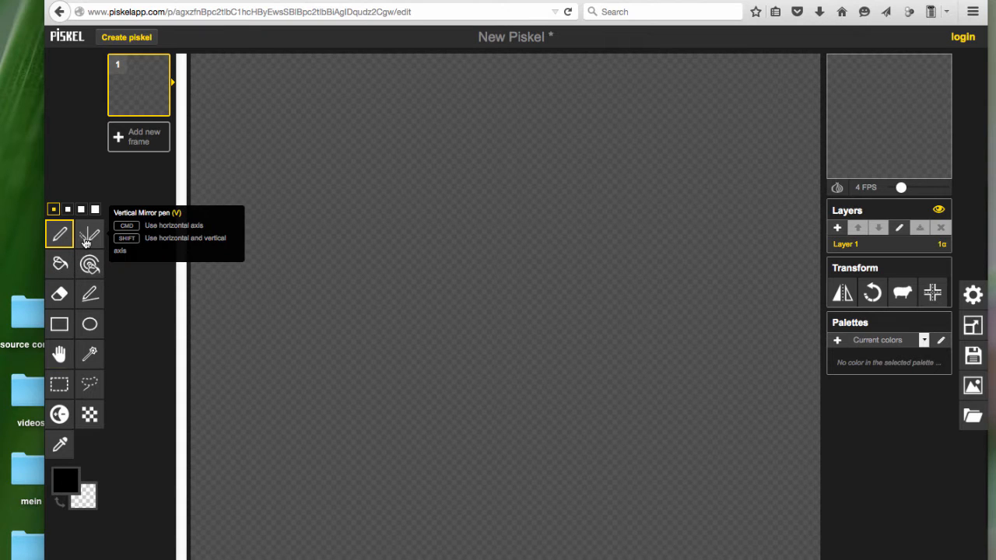
click(87, 236)
mouse_move(445, 320)
mouse_down()
mouse_move(482, 246)
mouse_move(411, 235)
mouse_move(349, 298)
mouse_move(298, 288)
mouse_move(298, 214)
mouse_move(259, 249)
mouse_move(258, 346)
mouse_move(316, 380)
mouse_move(444, 340)
mouse_move(399, 371)
mouse_move(406, 431)
mouse_move(423, 486)
mouse_move(502, 556)
mouse_up()
drag(475, 398, 476, 410)
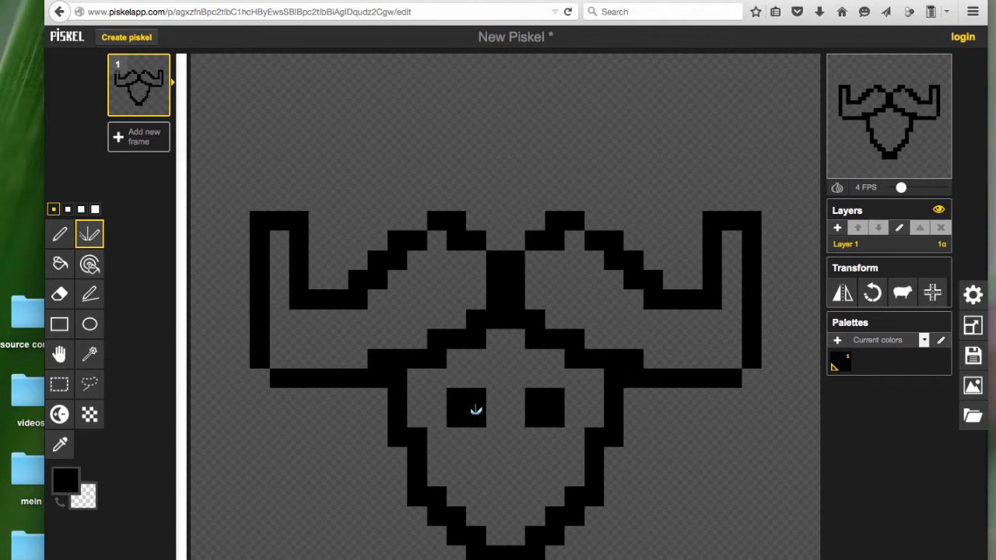
click(476, 477)
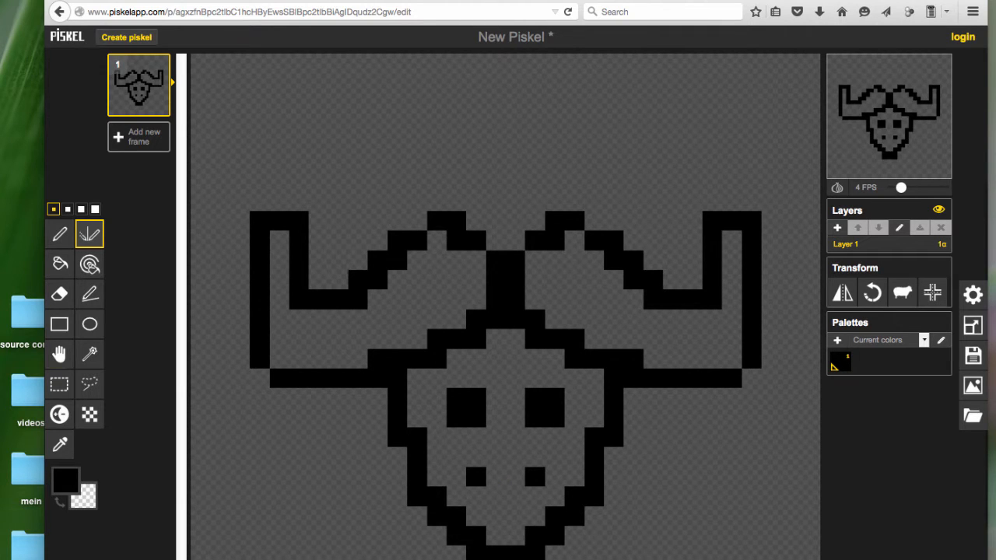
- Pick a light orange and colour both horns with mirrored pen strokes and the Paint bucket
click(68, 482)
drag(181, 522, 184, 511)
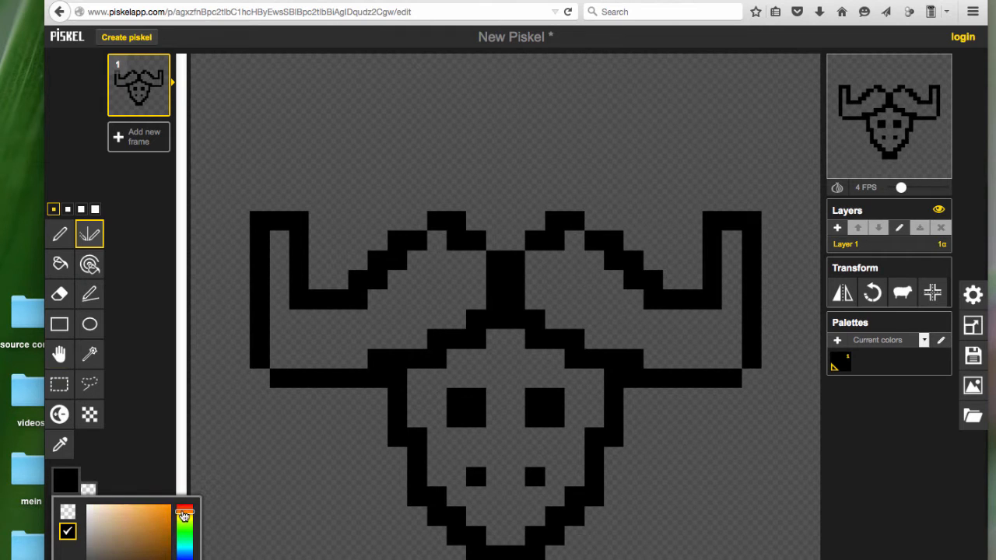
click(130, 515)
mouse_move(279, 240)
mouse_down()
mouse_move(287, 351)
mouse_move(302, 350)
mouse_move(302, 313)
mouse_up()
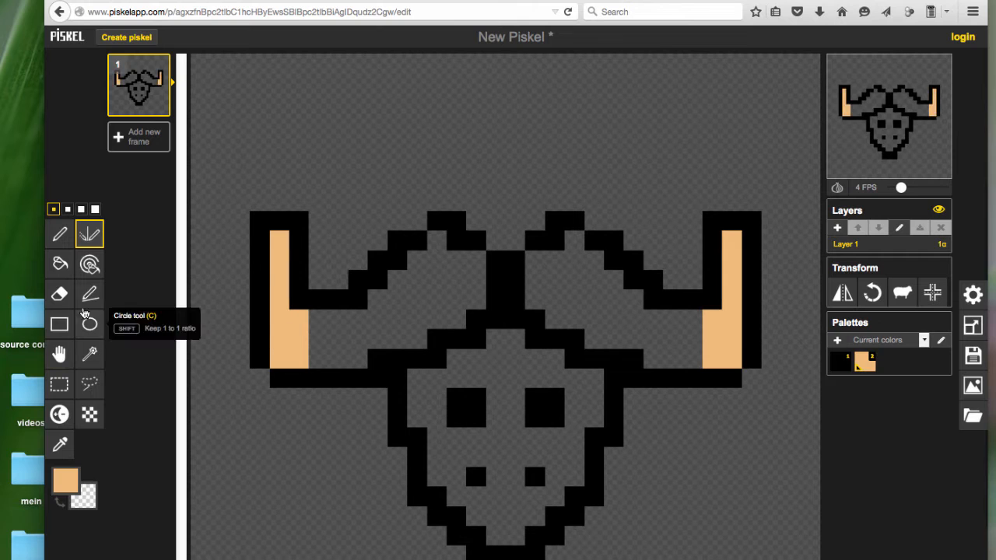
click(60, 264)
click(312, 315)
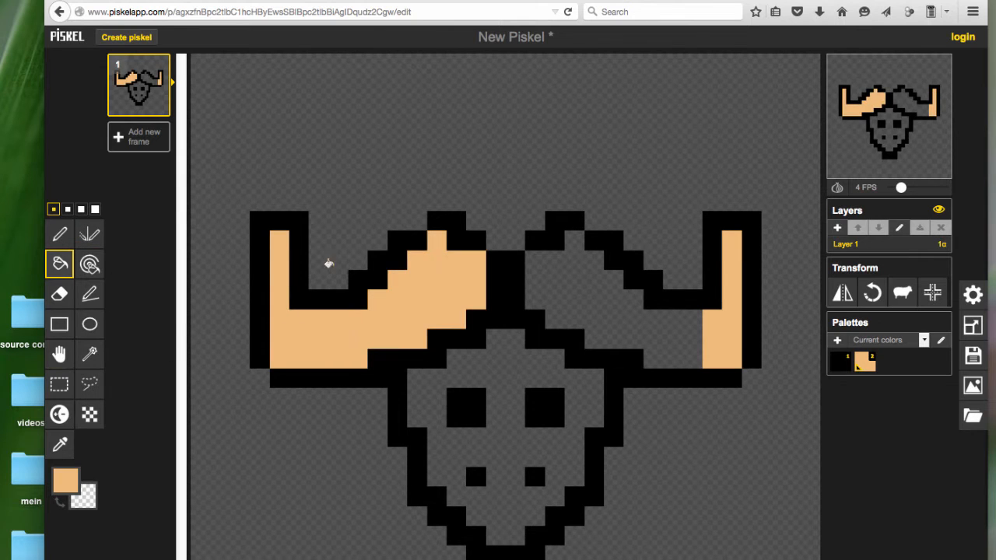
click(668, 337)
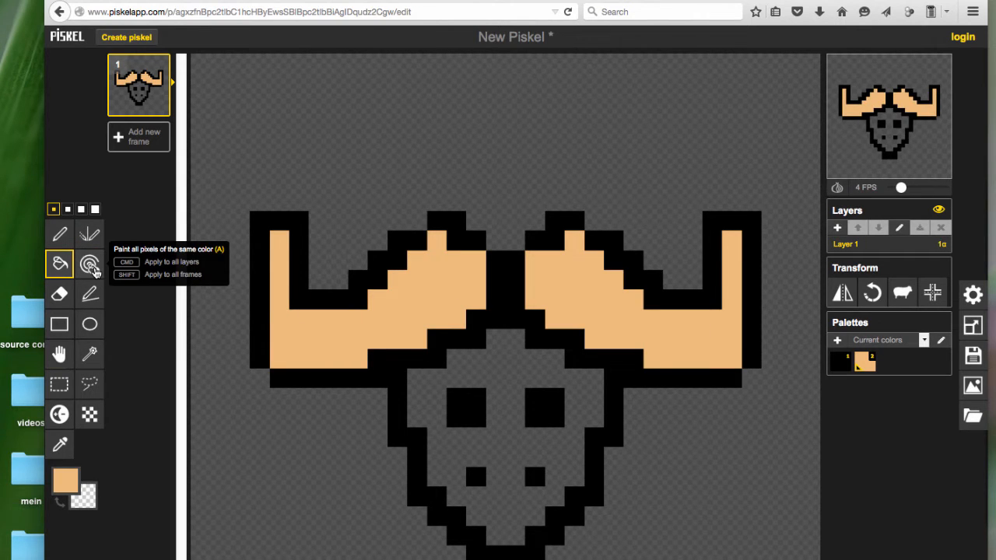
- Recolour both horns light green with the tool that paints all pixels of the same color
click(91, 268)
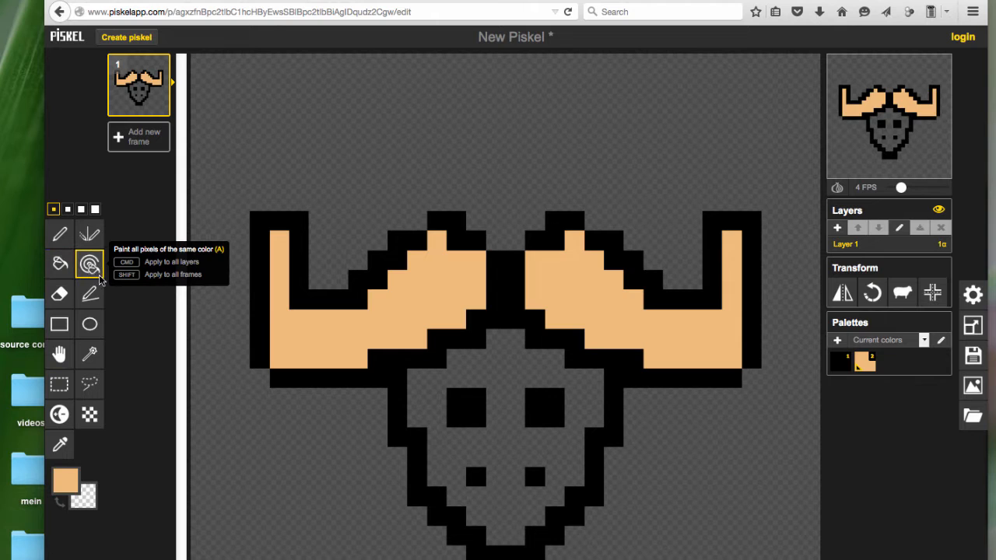
click(66, 486)
click(206, 535)
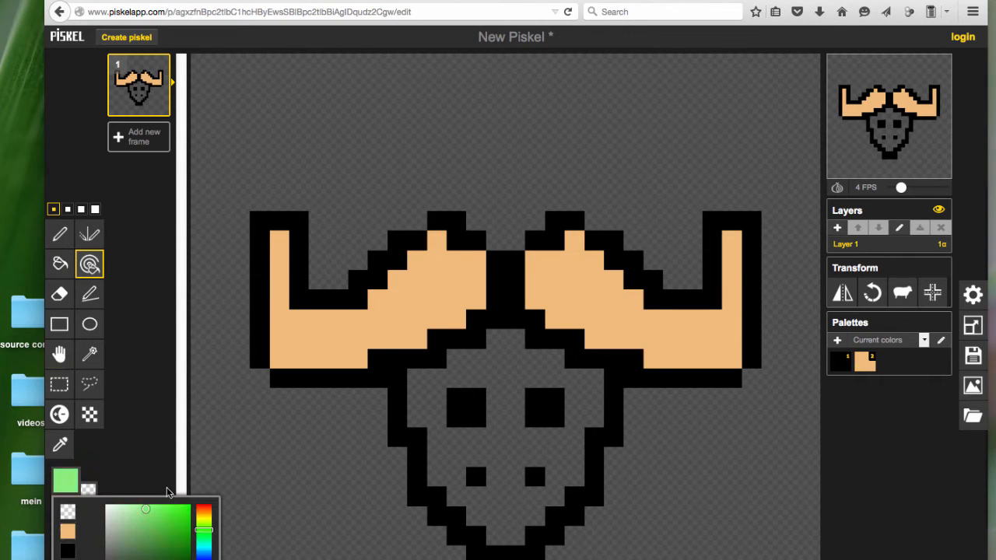
click(311, 332)
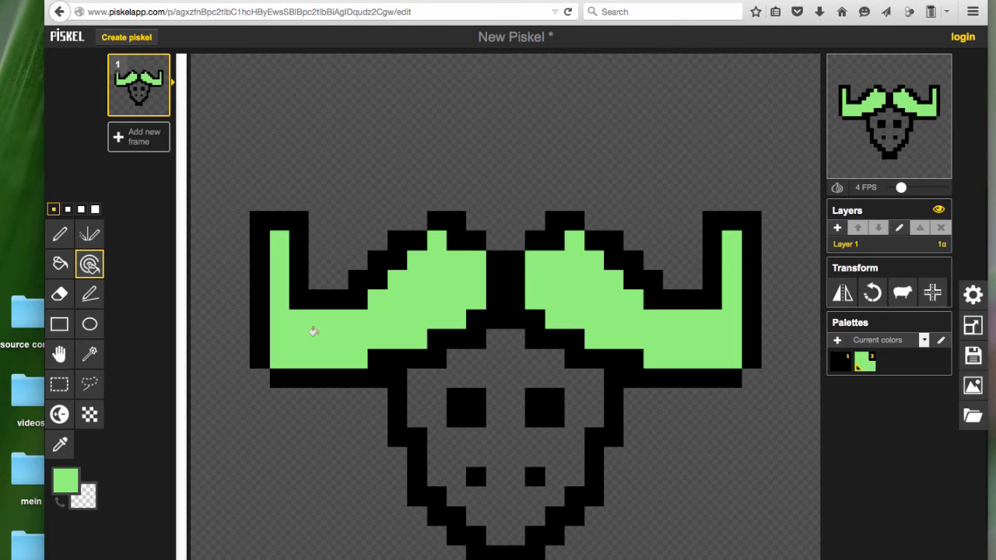
- Draw dark blue (#2b3876) straight lines on both sides below the horns with the Stroke tool
click(61, 299)
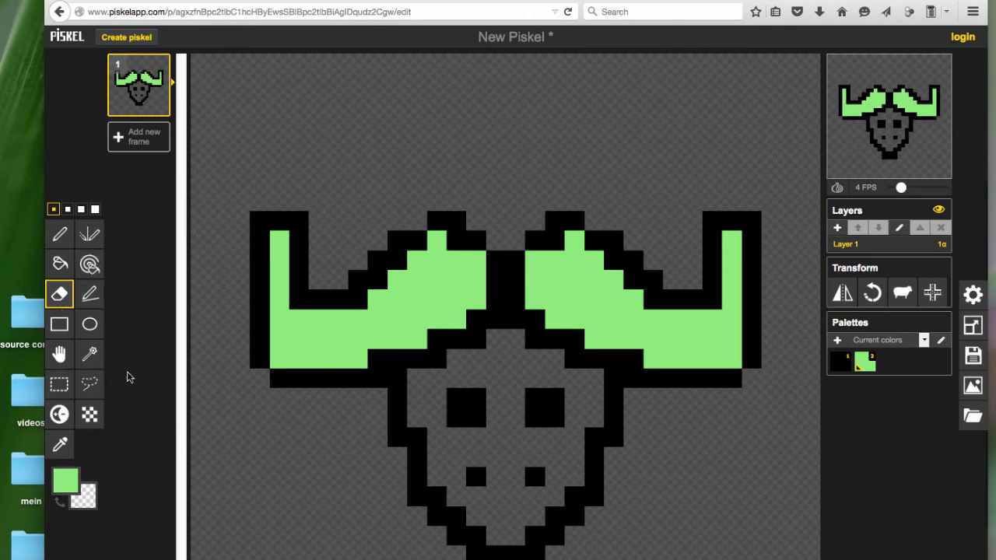
click(95, 298)
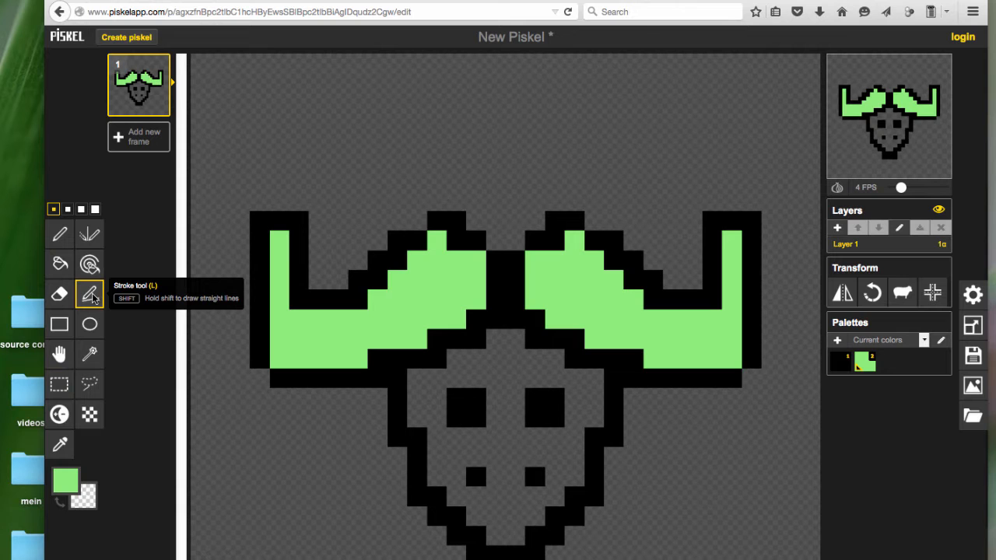
click(65, 480)
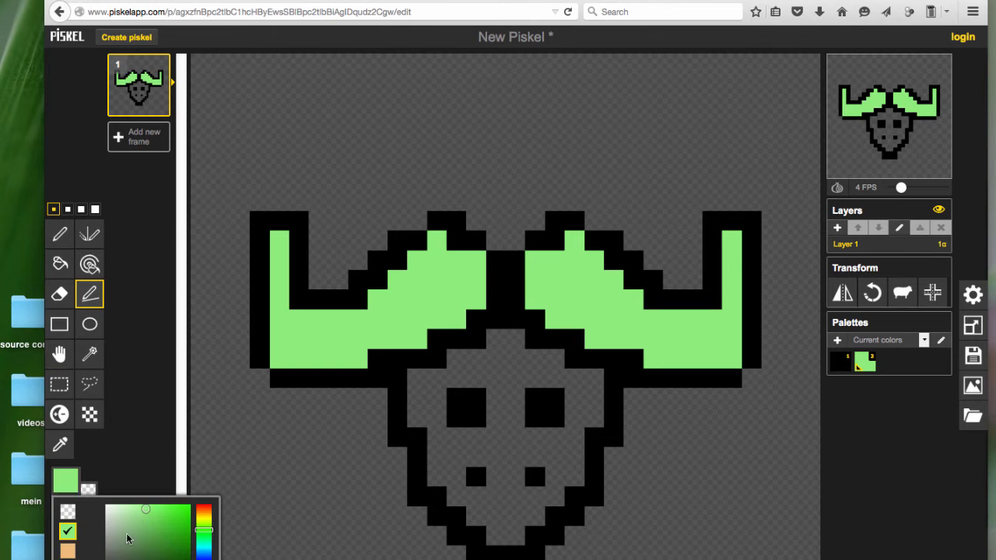
click(140, 551)
drag(206, 532, 206, 552)
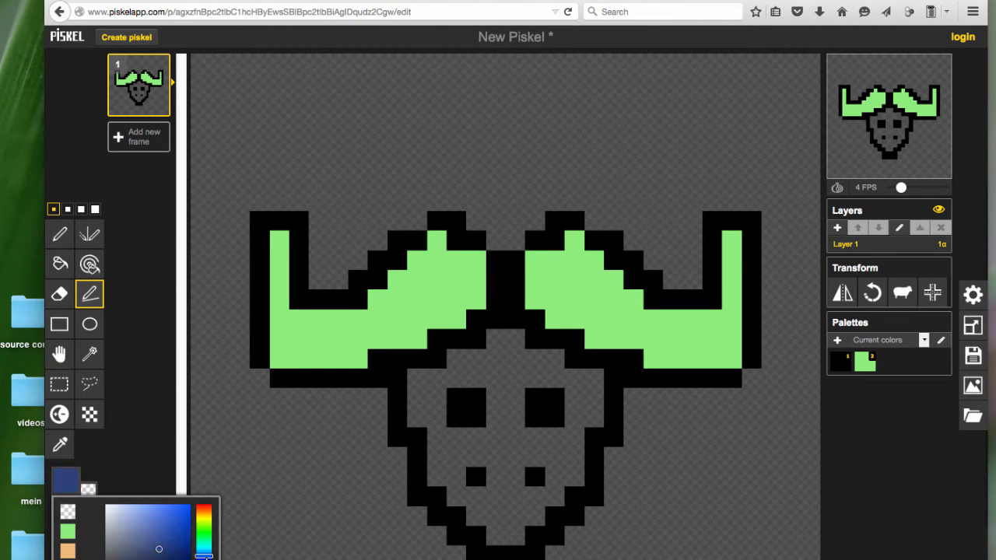
click(259, 476)
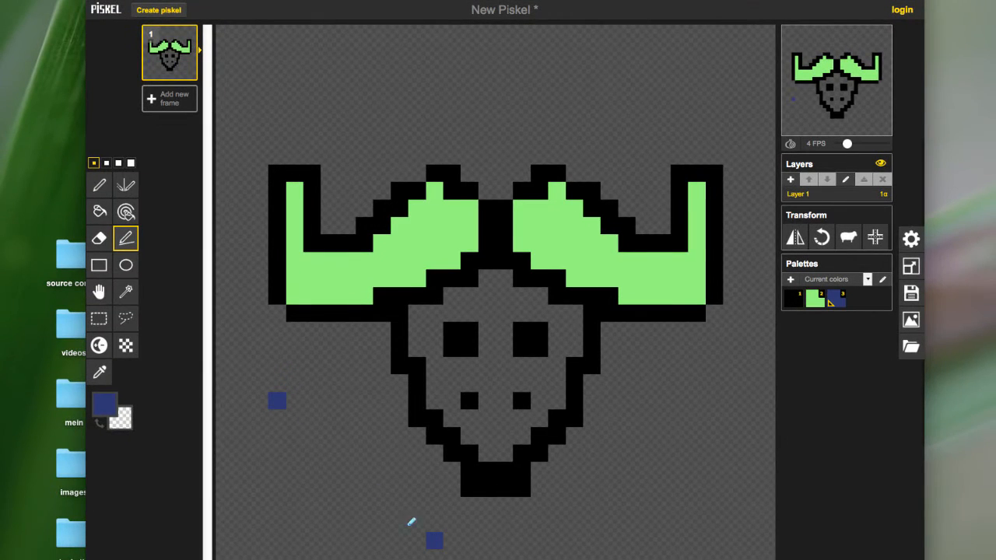
drag(432, 538, 283, 393)
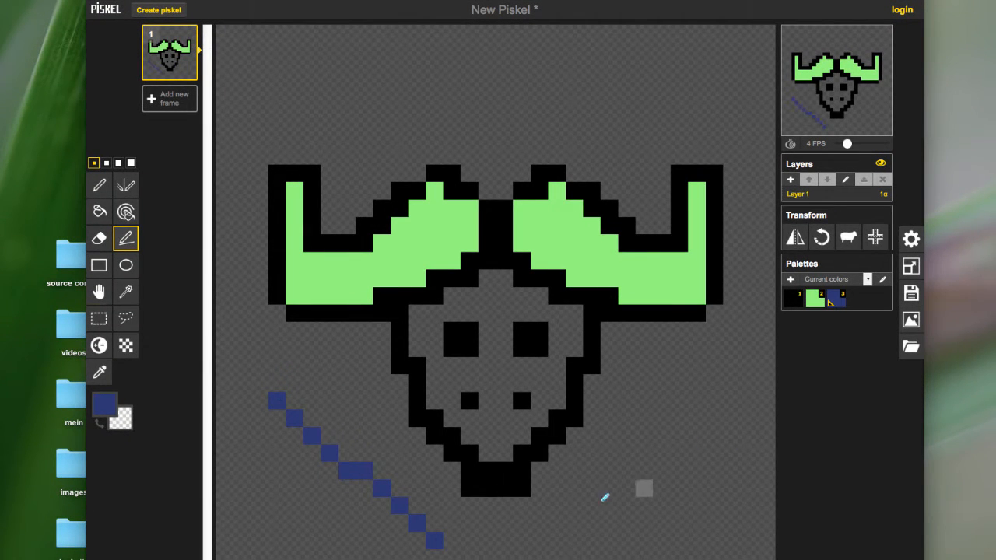
mouse_move(591, 523)
mouse_down()
mouse_move(696, 365)
mouse_move(731, 540)
mouse_up()
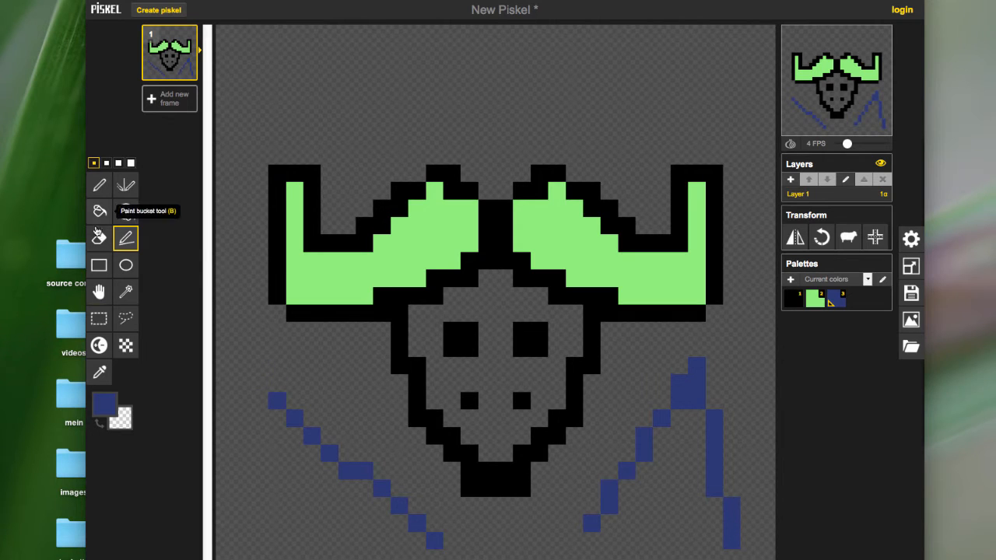
- Erase all the dark blue lines on both sides of the head
click(99, 238)
click(278, 401)
mouse_move(287, 408)
mouse_down()
mouse_move(382, 502)
mouse_move(315, 435)
mouse_move(367, 462)
mouse_move(403, 498)
mouse_up()
mouse_move(610, 492)
mouse_down()
mouse_move(599, 516)
mouse_move(660, 421)
mouse_move(665, 428)
mouse_move(697, 354)
mouse_move(698, 416)
mouse_move(729, 517)
mouse_move(715, 425)
mouse_move(739, 556)
mouse_up()
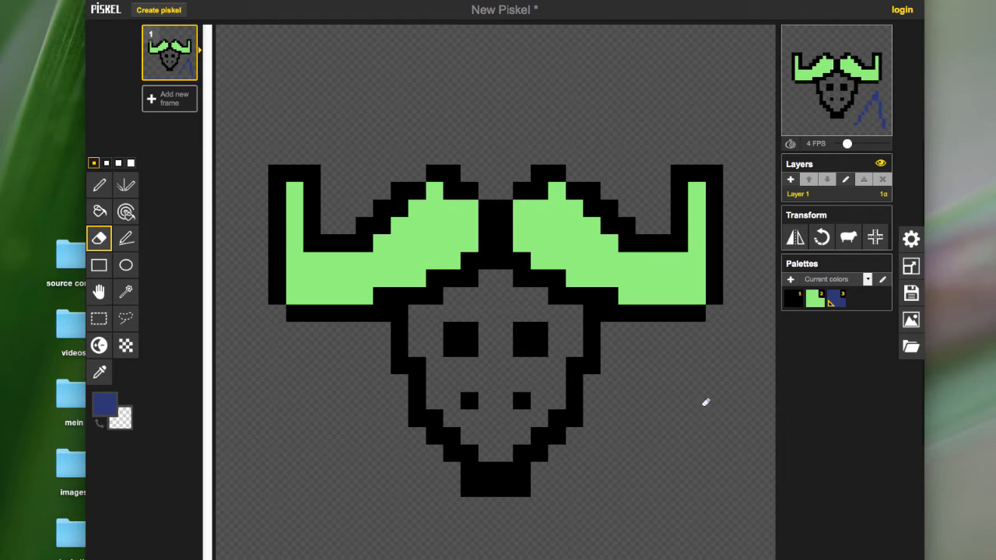
- Draw a light orange rectangle at the canvas's lower right and fill it with the same orange
click(99, 265)
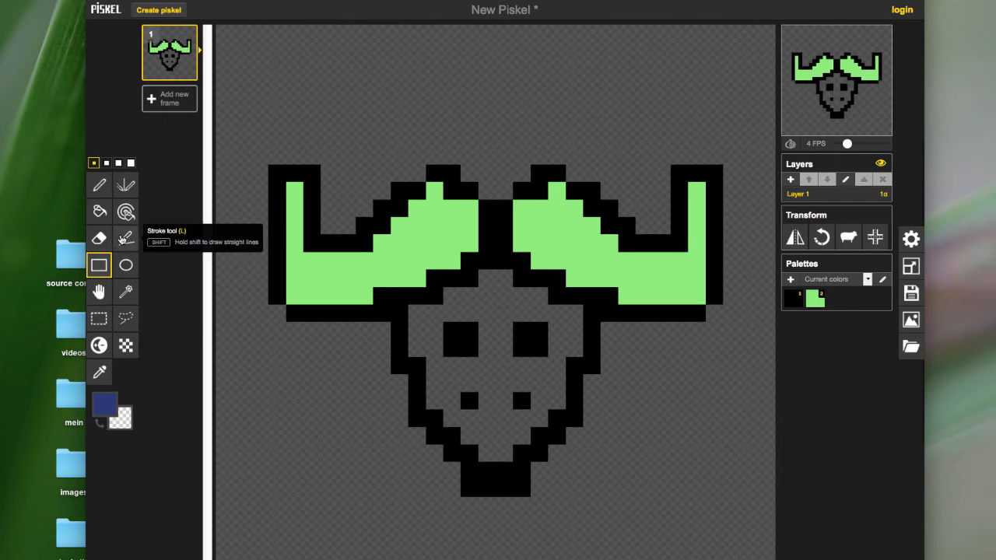
click(104, 404)
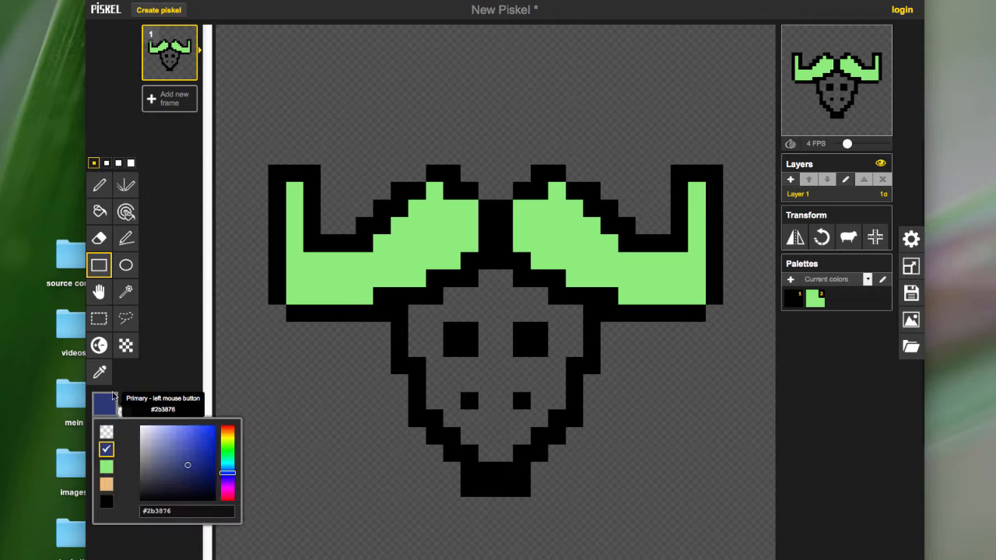
click(107, 484)
mouse_move(574, 539)
mouse_down()
mouse_move(745, 407)
mouse_move(747, 465)
mouse_move(747, 448)
mouse_up()
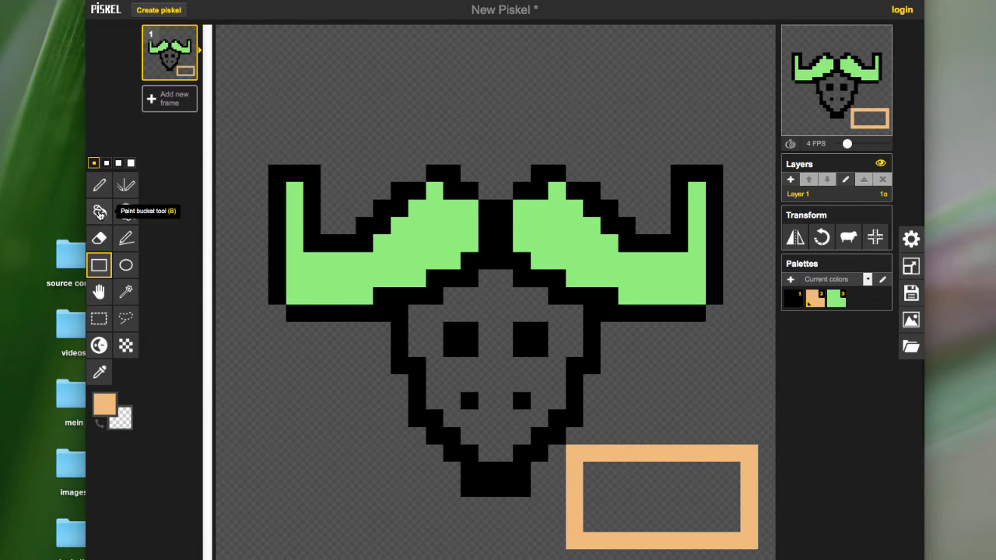
click(98, 211)
click(700, 513)
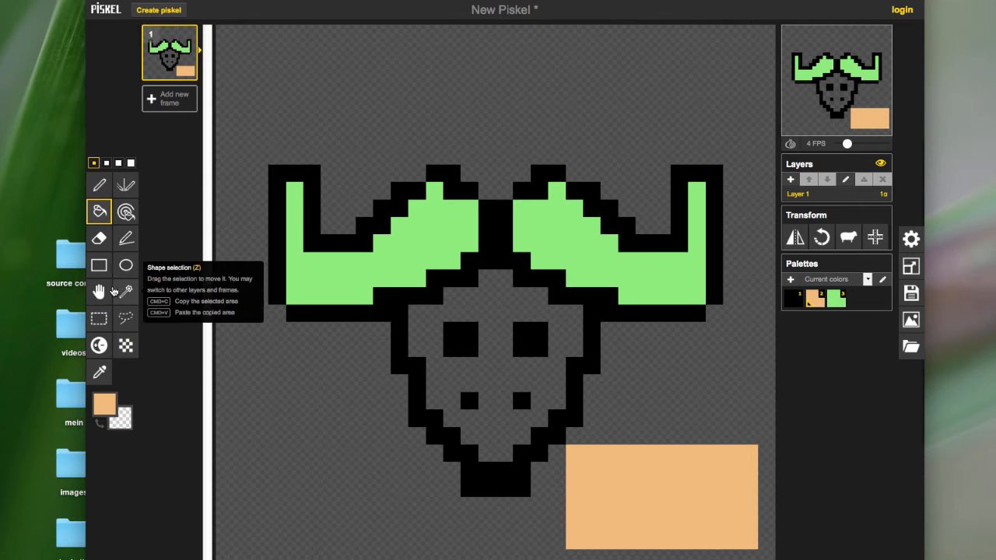
- Draw a light orange circle at the canvas's lower left and fill it with the same orange
click(125, 264)
drag(257, 546, 387, 429)
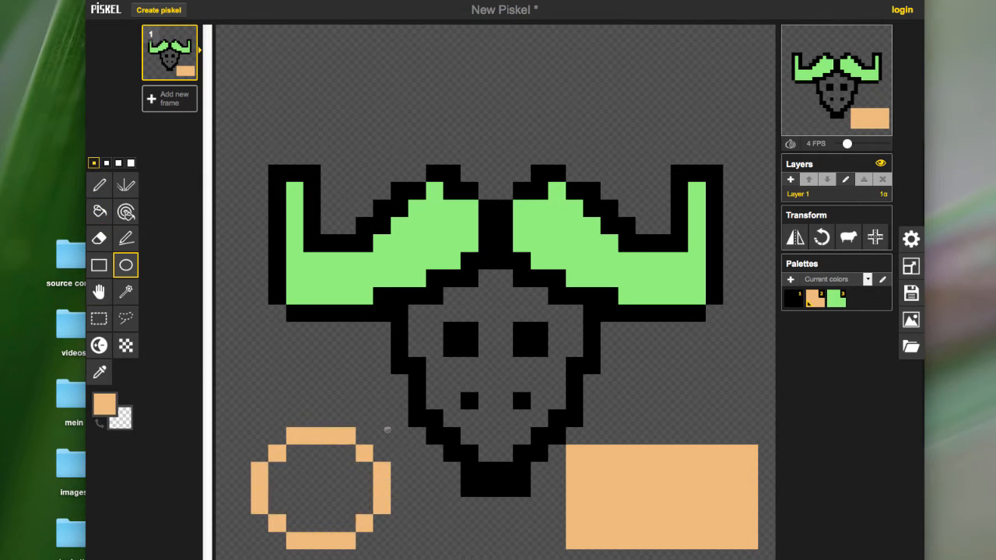
click(98, 212)
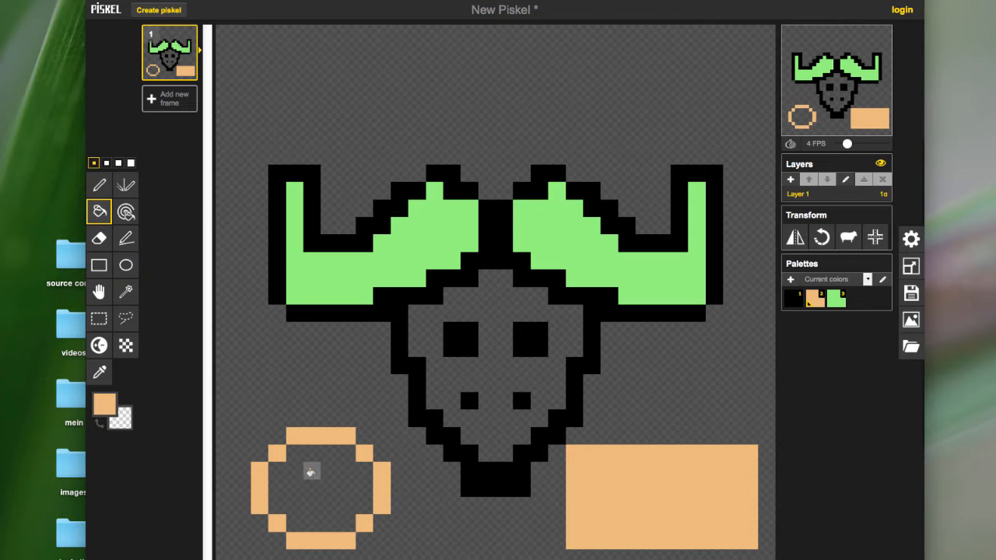
click(311, 472)
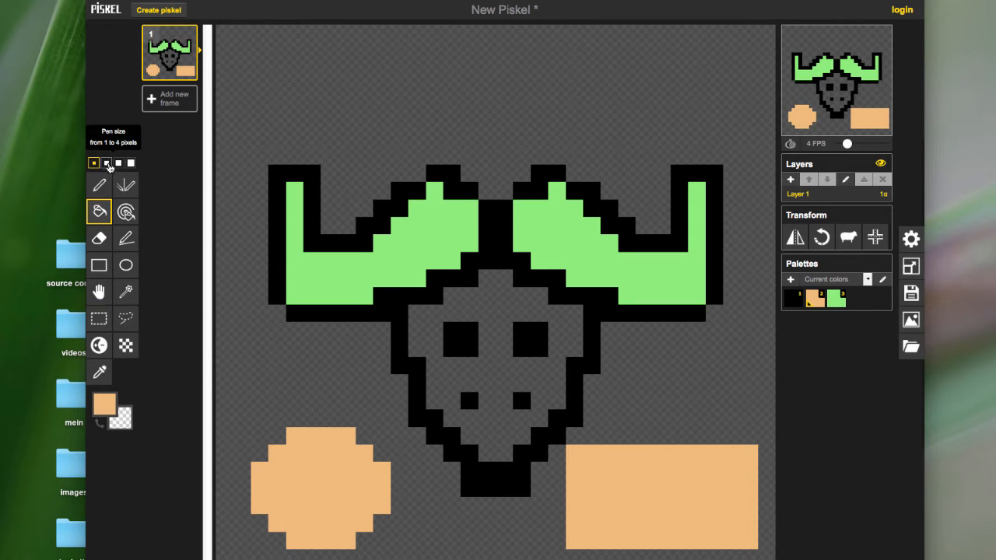
- Draw an orange rectangle outline with the 2-pixel pen size, overlapping the top of the filled rectangle below the right horn
click(107, 163)
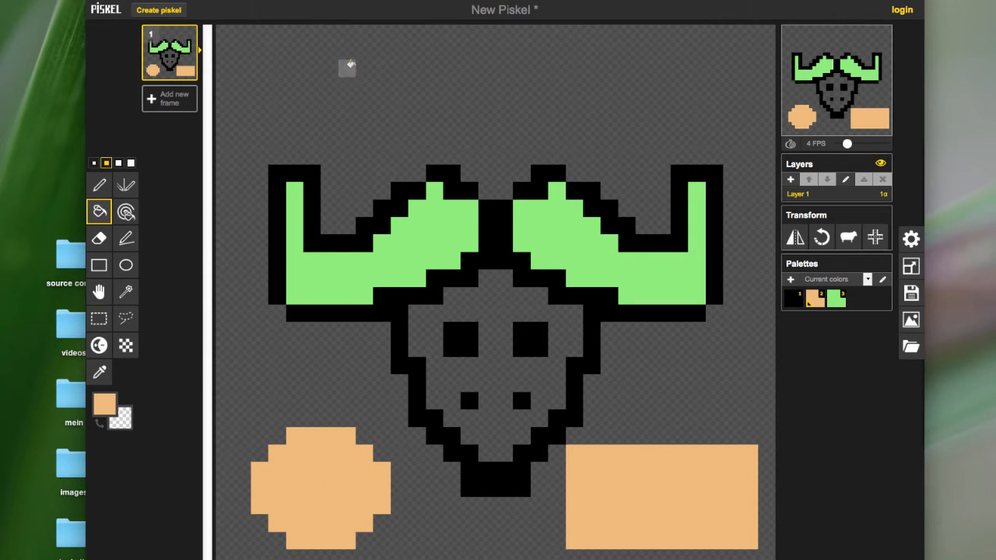
click(99, 265)
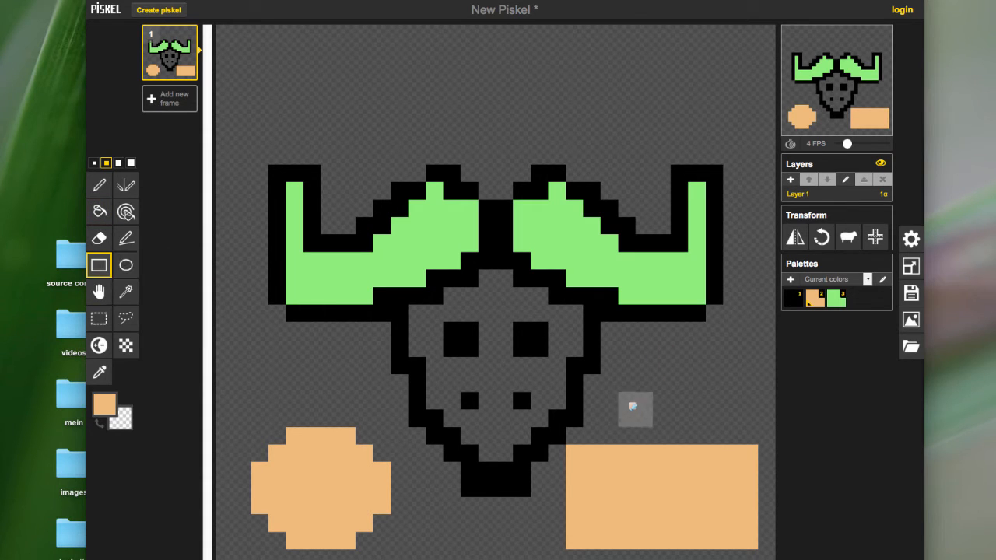
mouse_move(627, 435)
mouse_down()
mouse_move(681, 370)
mouse_move(758, 326)
mouse_move(746, 328)
mouse_up()
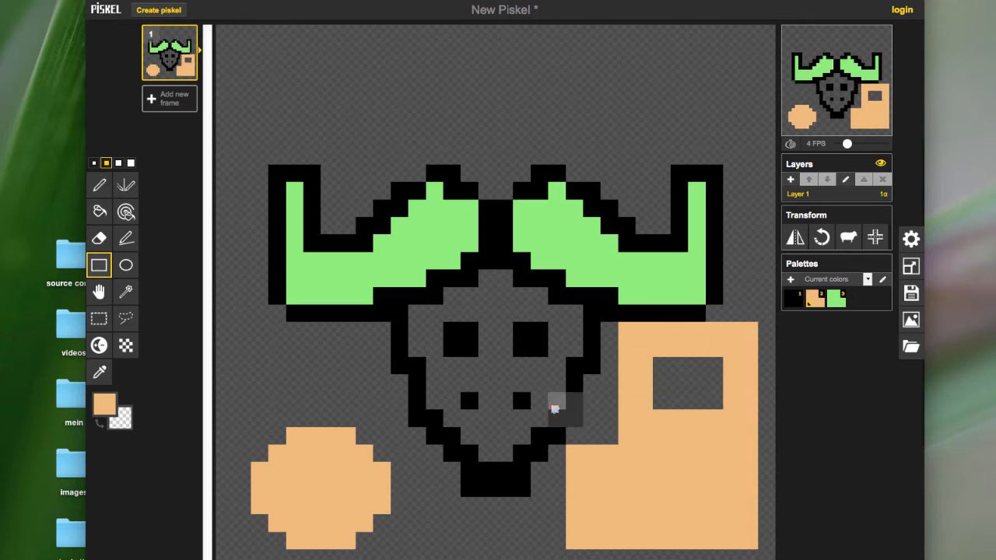
- Shift the whole drawing slightly up and to the left on the canvas with the Move tool
click(99, 292)
drag(321, 487, 284, 451)
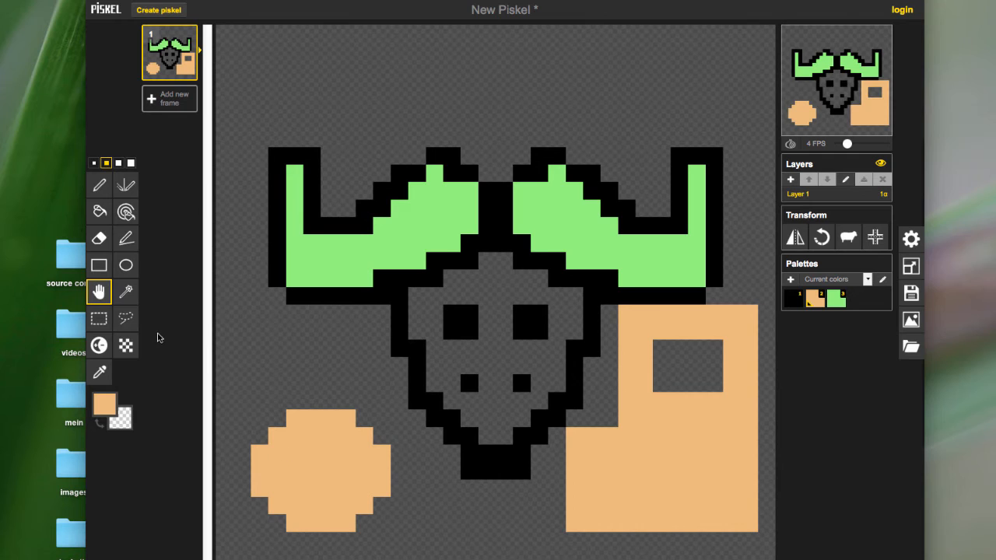
- Try Shape selection on the orange circle, the orange block, the black head outline and the left green horn in turn
click(128, 290)
click(292, 430)
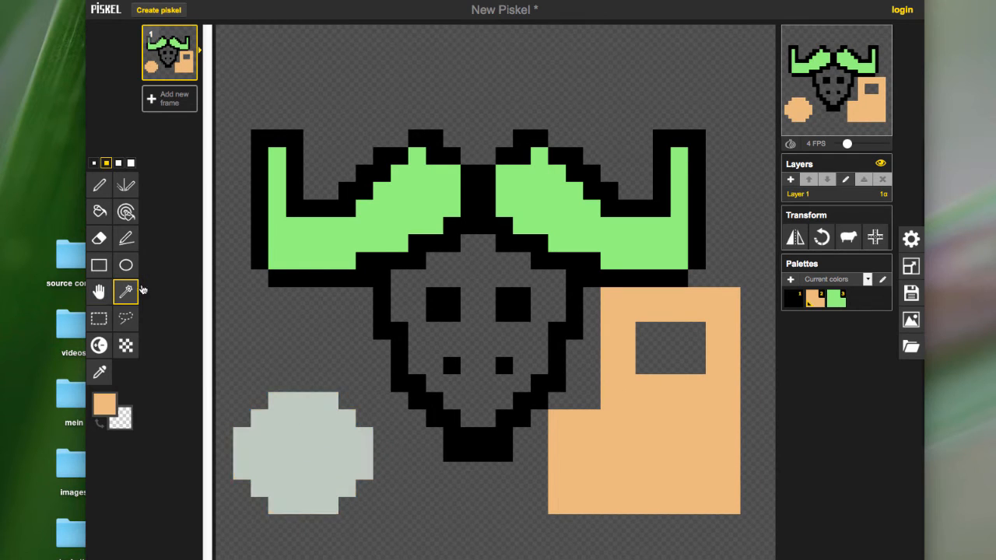
click(610, 446)
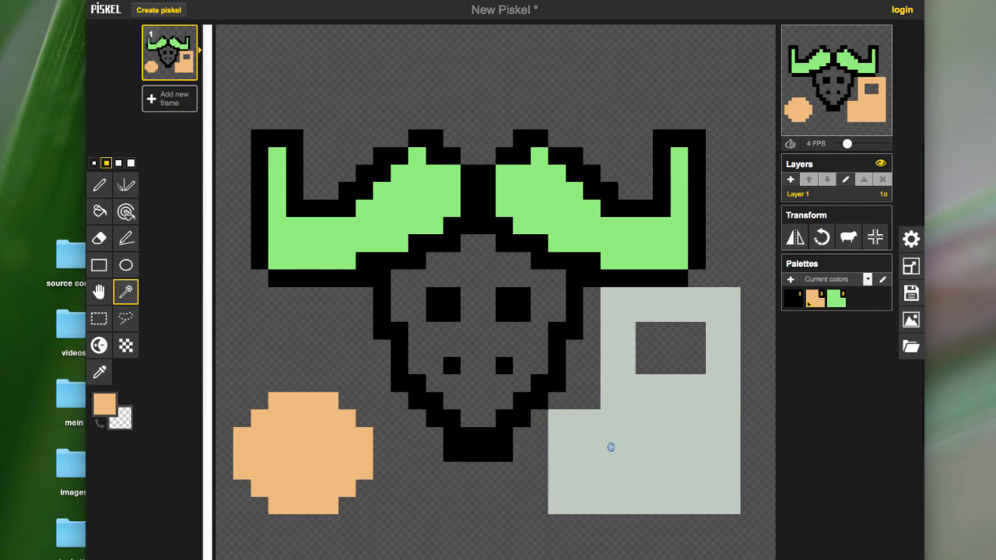
click(324, 411)
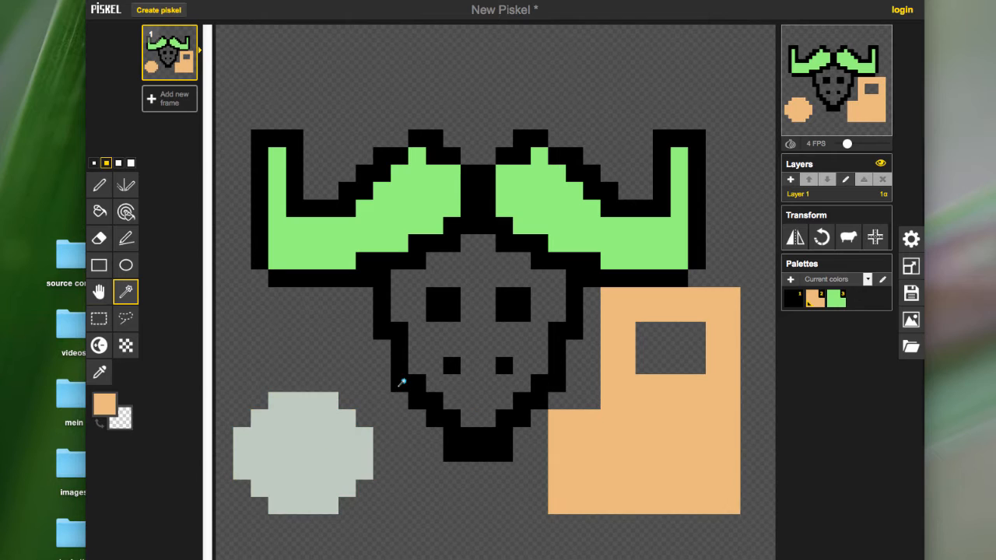
click(401, 382)
click(308, 254)
- Try to place a copy of the selected orange circle beneath the bull's chin, and discard the selection
drag(292, 444, 448, 475)
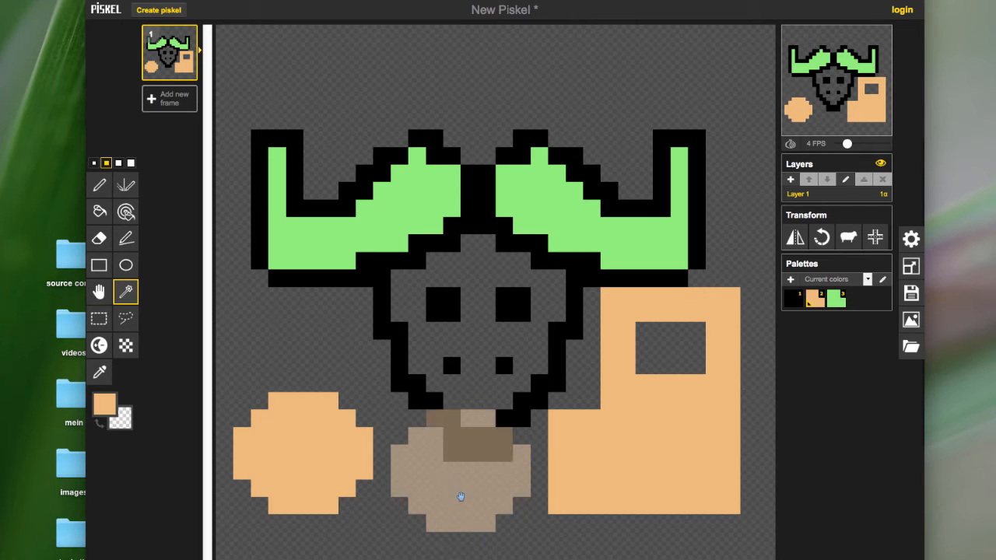
click(441, 535)
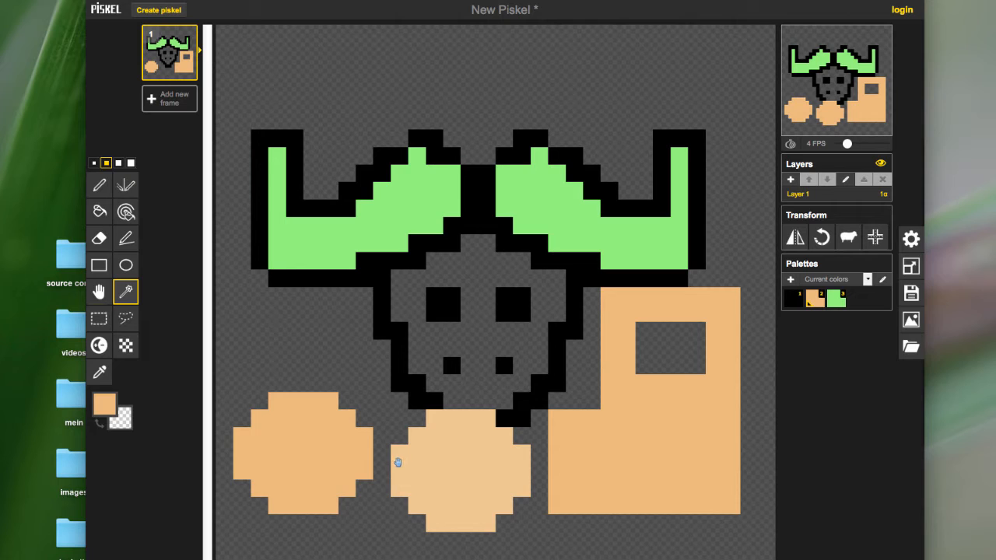
click(398, 462)
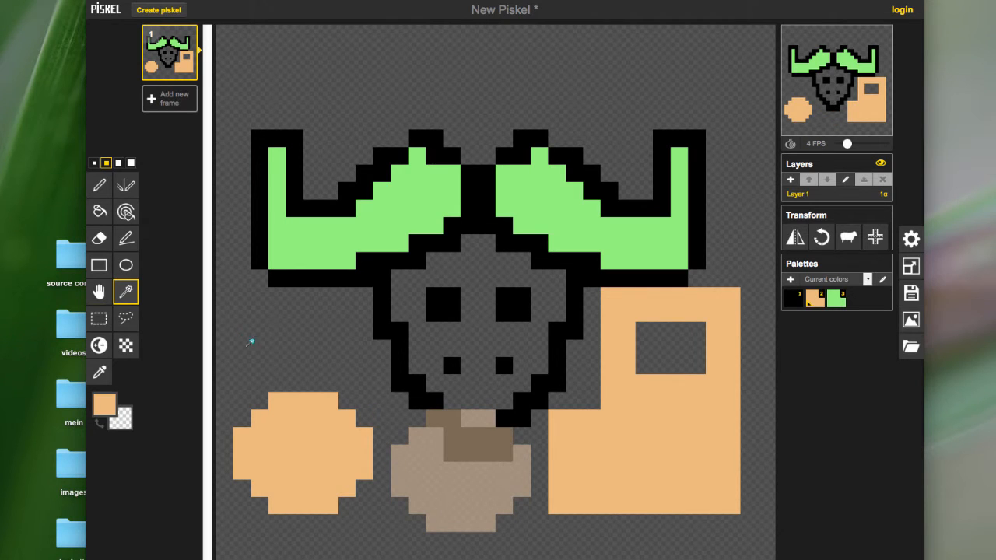
click(99, 185)
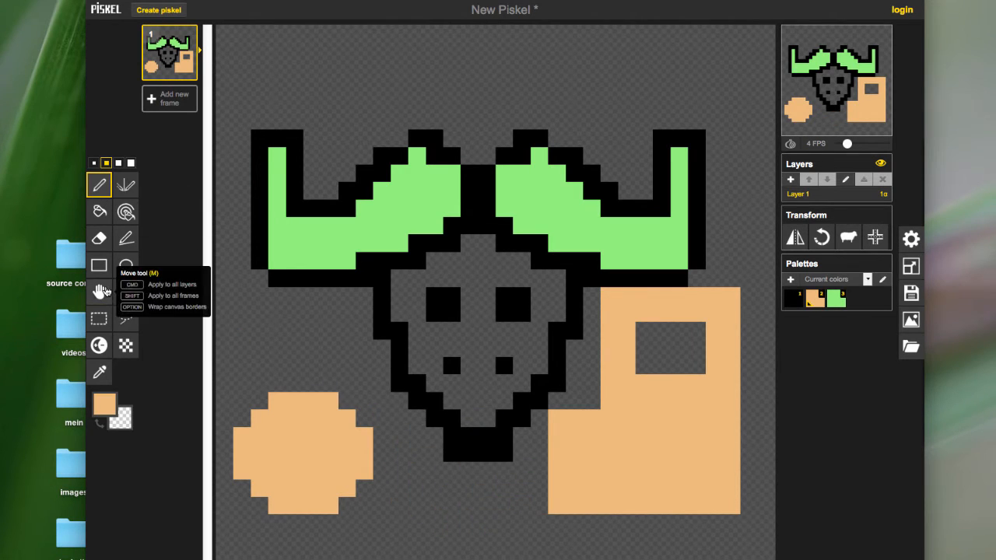
- Select a rectangular area covering the lower face and part of the circle, and try moving it over the orange block
click(99, 318)
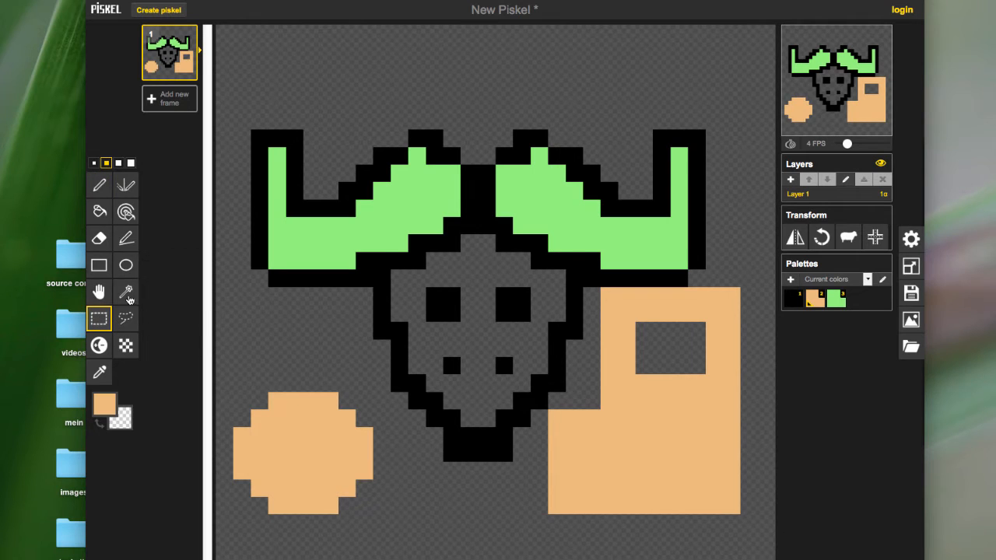
drag(287, 479, 561, 292)
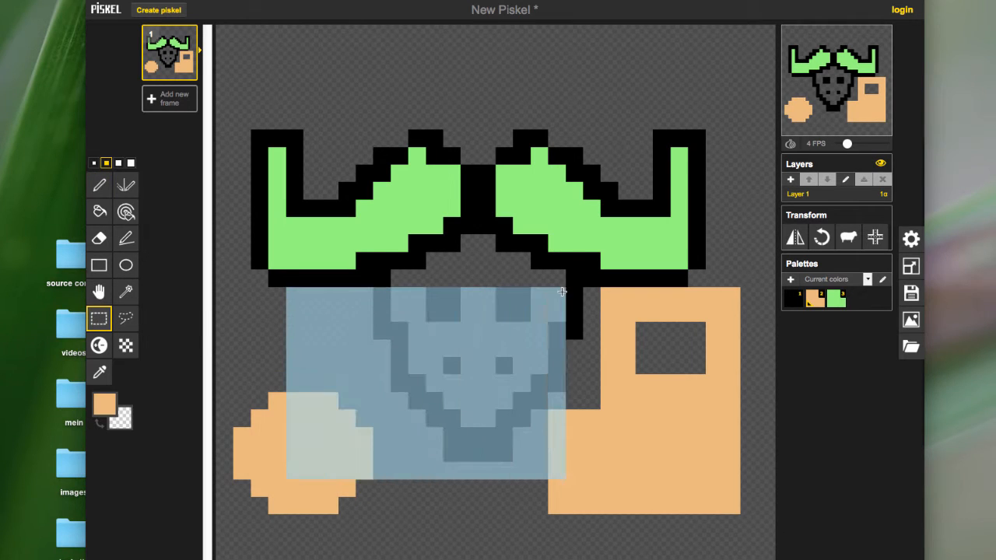
drag(426, 363, 583, 378)
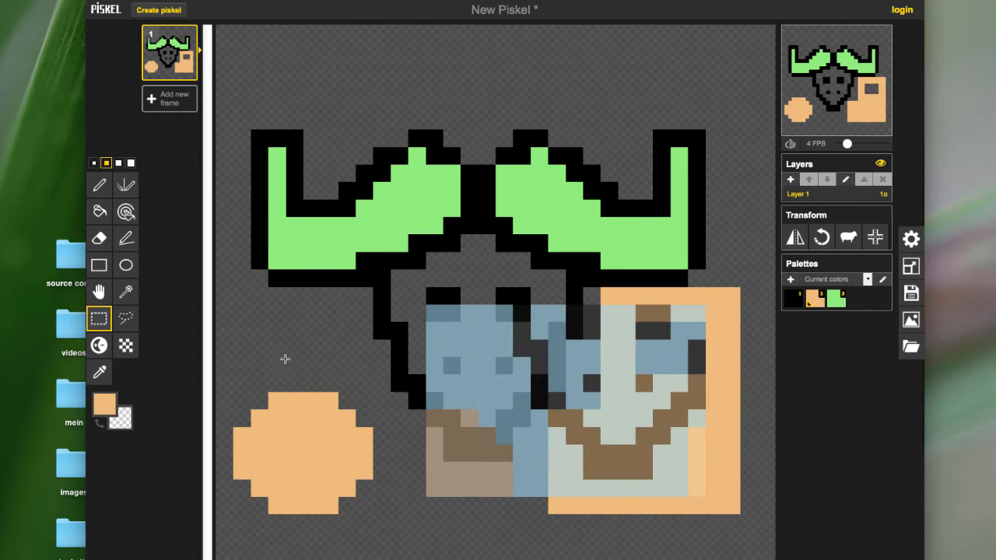
- Select the area around the orange circle with a freehand Lasso selection, and drop the selection
click(125, 318)
mouse_move(340, 366)
mouse_down()
mouse_move(207, 456)
mouse_move(239, 537)
mouse_move(363, 542)
mouse_move(410, 528)
mouse_move(422, 491)
mouse_move(401, 435)
mouse_move(346, 365)
mouse_up()
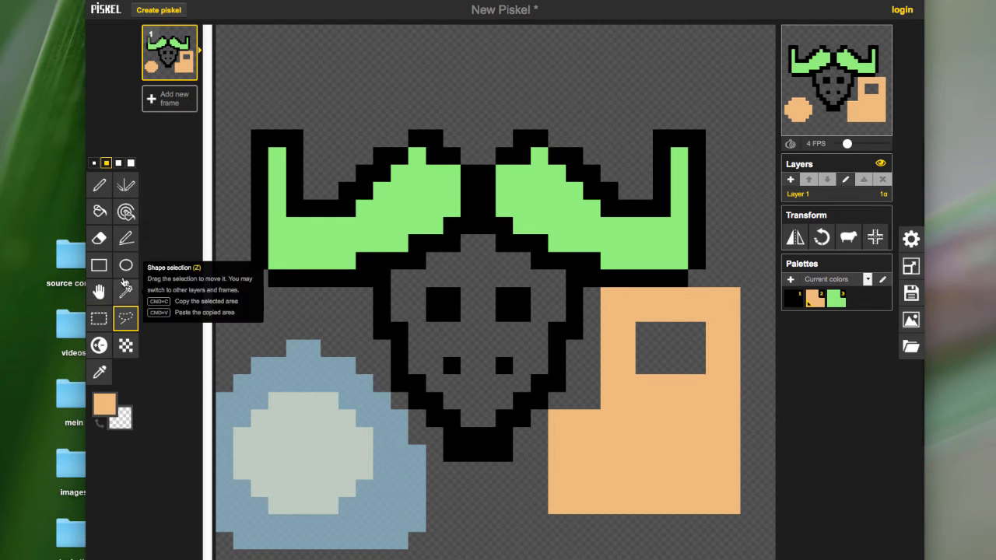
click(99, 185)
- Try the one-pixel Lighten tool by lightening the right horn's upper edge and darkening the left horn's lower and outer edges
click(99, 345)
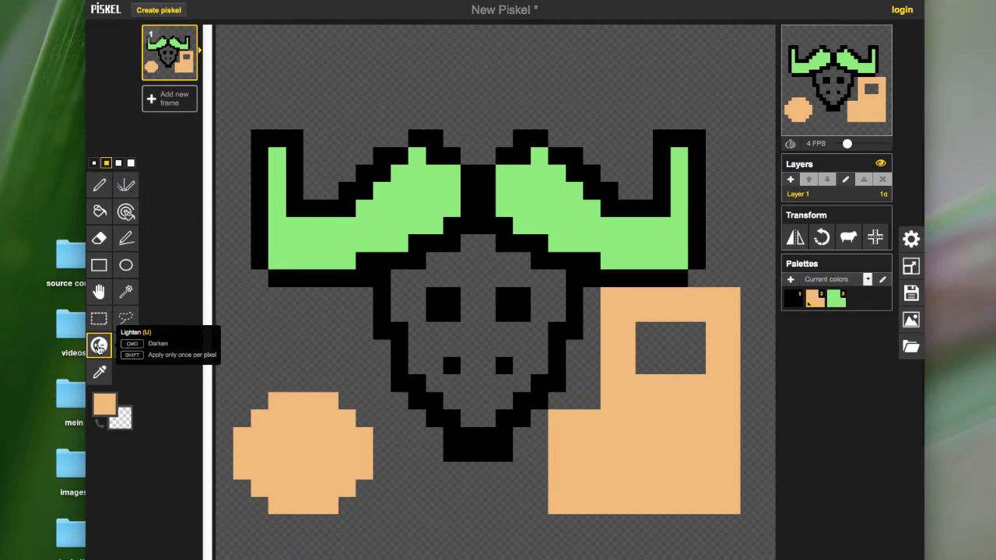
click(94, 163)
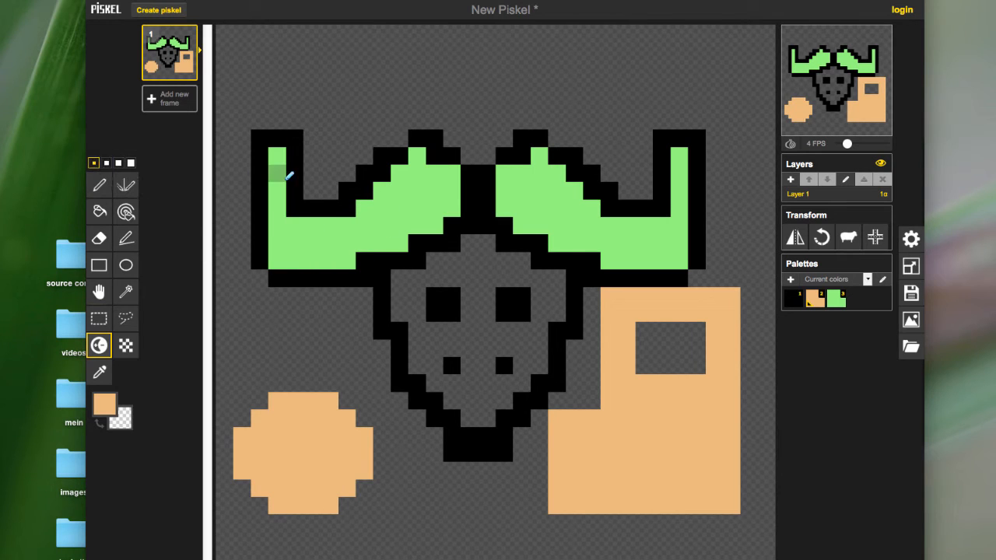
mouse_move(539, 158)
mouse_down()
mouse_move(591, 210)
mouse_move(645, 225)
mouse_move(685, 226)
mouse_move(684, 159)
mouse_move(678, 210)
mouse_up()
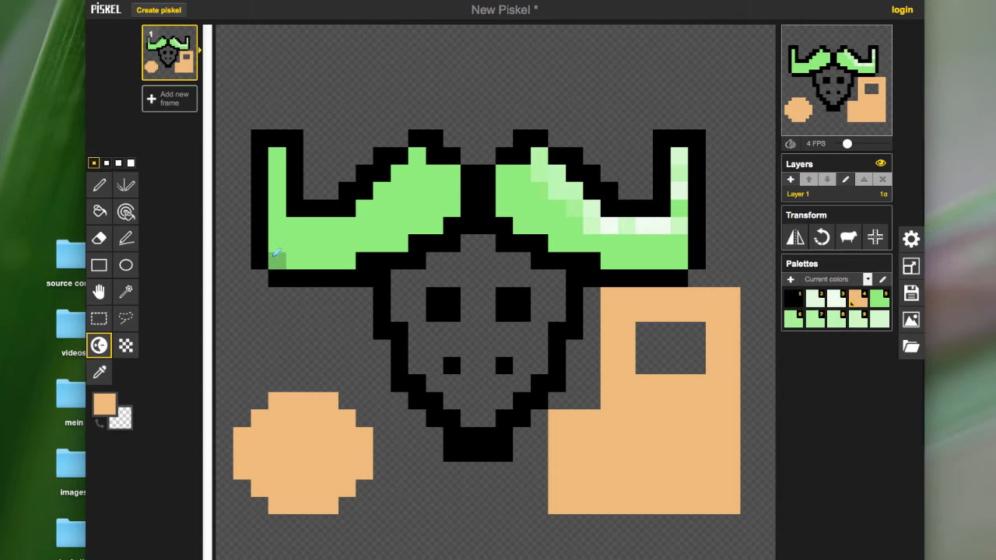
mouse_move(276, 253)
mouse_down()
mouse_move(351, 260)
mouse_move(279, 250)
mouse_move(278, 203)
mouse_up()
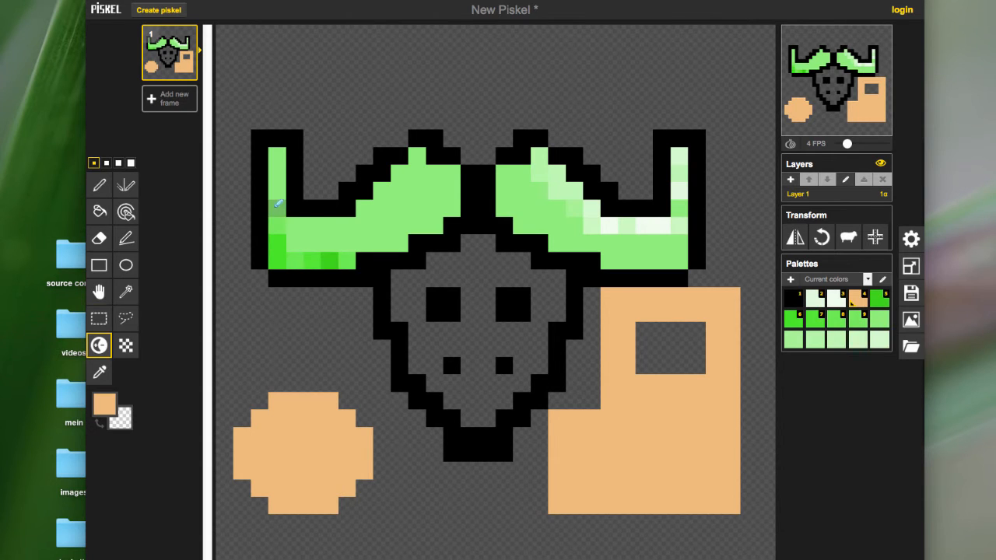
click(277, 226)
drag(364, 243, 400, 243)
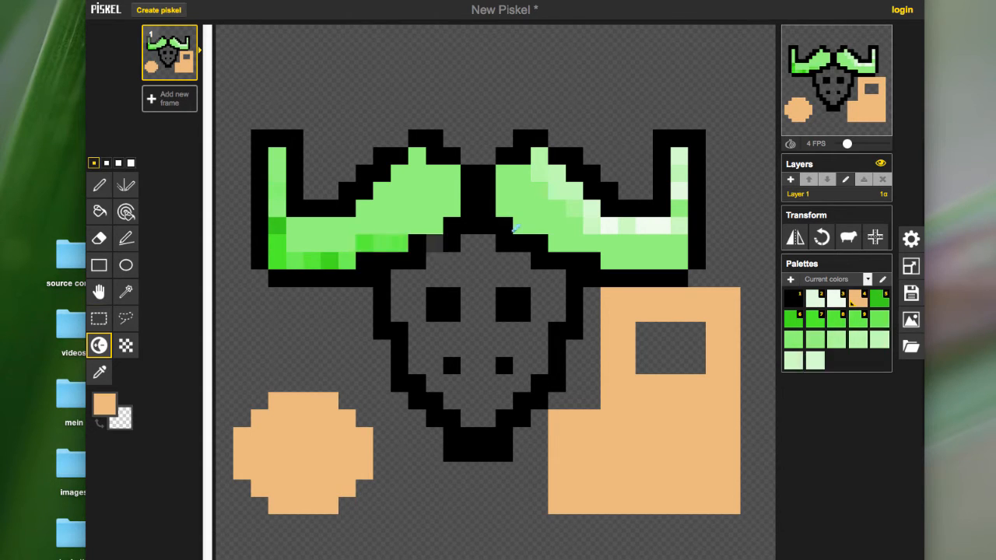
- Try darkening the lower edge of the right horn and the inner lower pixels of the left horn
super+click(505, 209)
super+click(522, 227)
super+click(557, 242)
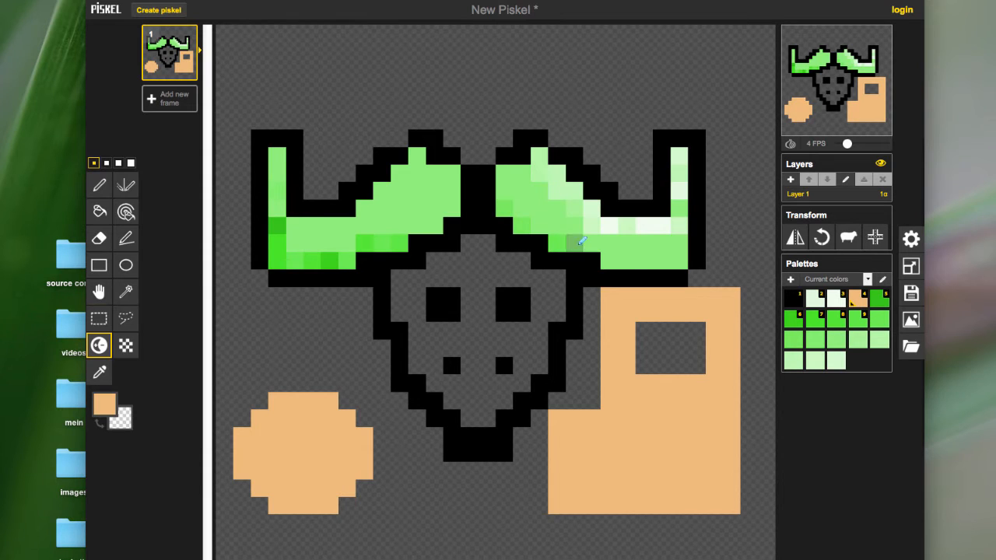
drag(612, 259, 679, 260)
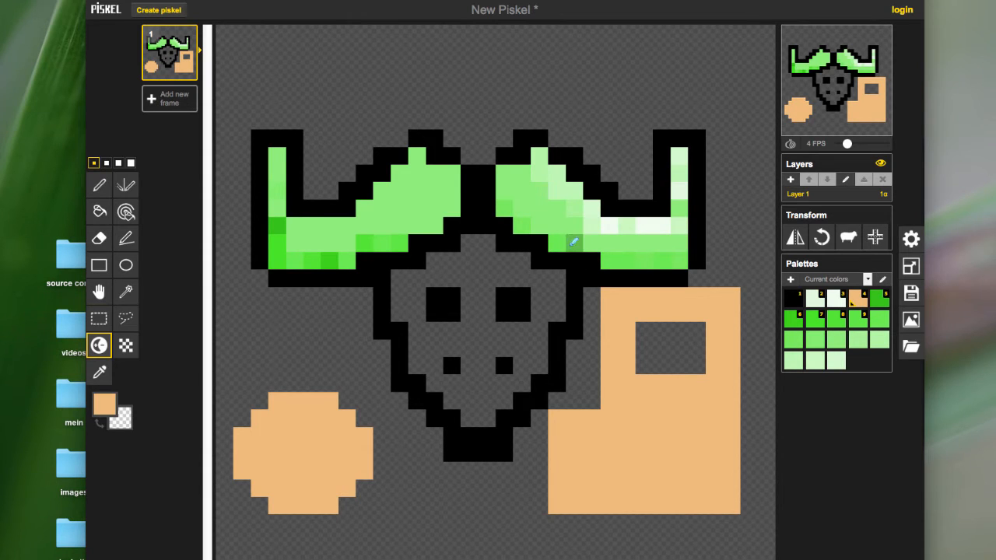
click(557, 243)
click(522, 226)
click(486, 208)
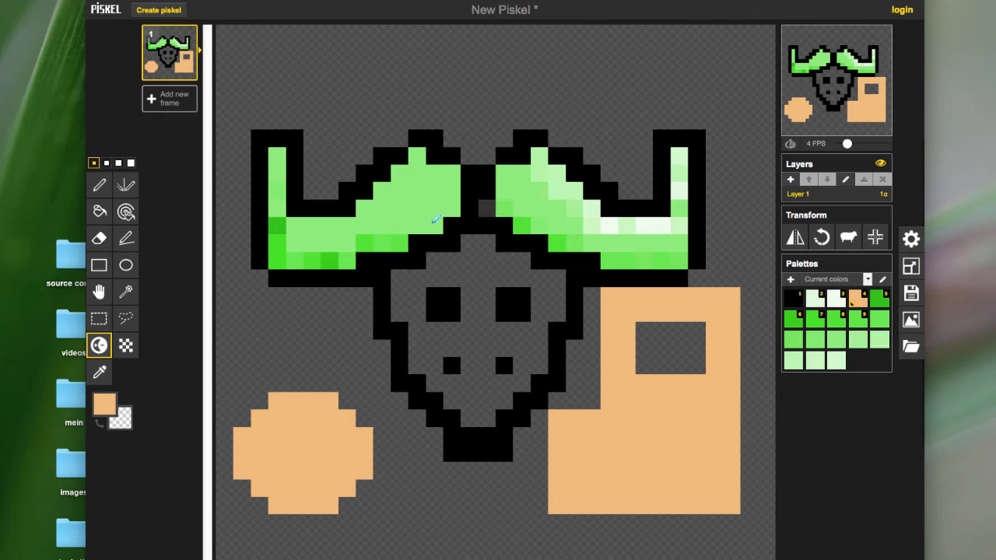
drag(434, 225, 421, 227)
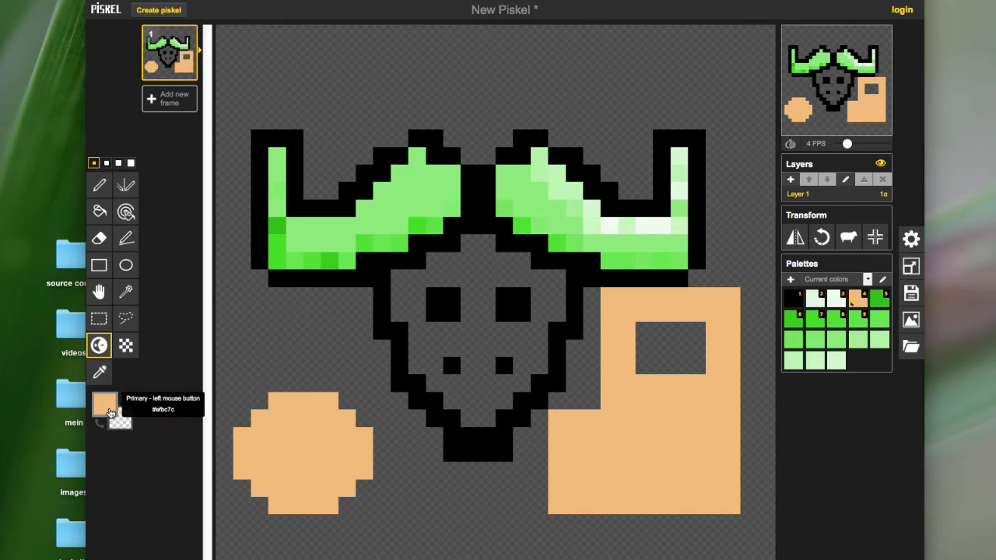
- Undo the horn shading and the earlier edits, going back to the plain orange rectangle and circle
click(109, 404)
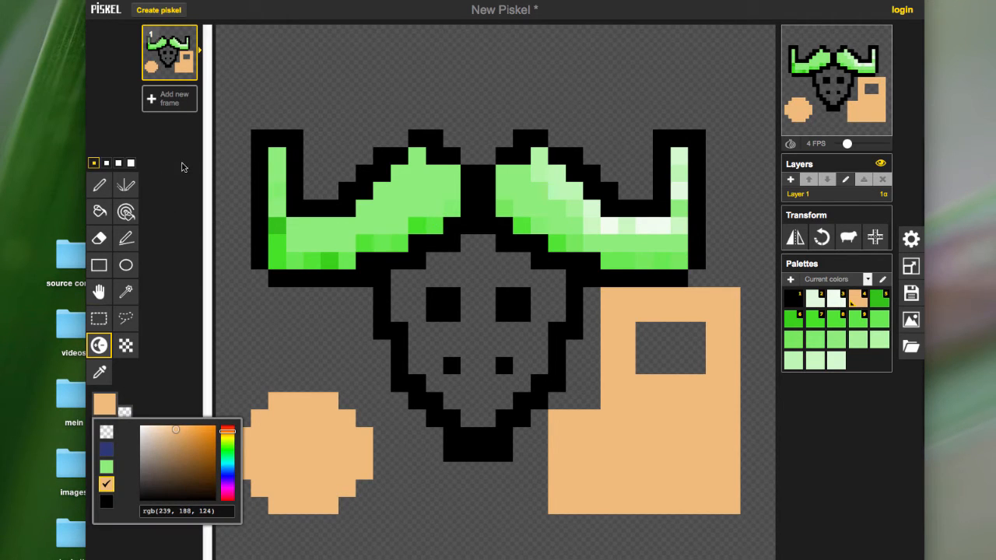
click(173, 197)
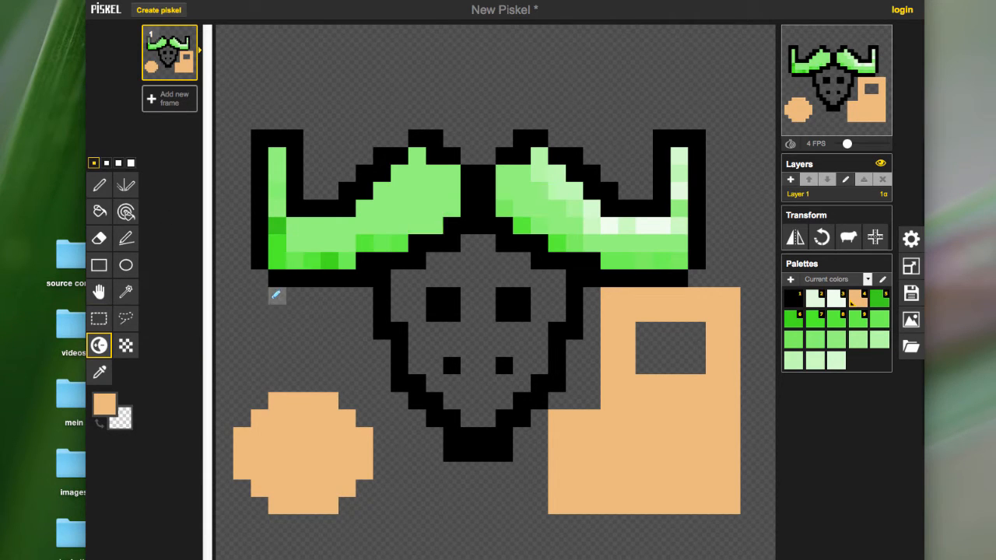
key(super+z)
key(super+z)
key(super+z)
key(super+z)
key(super+z)
key(super+z)
key(super+z)
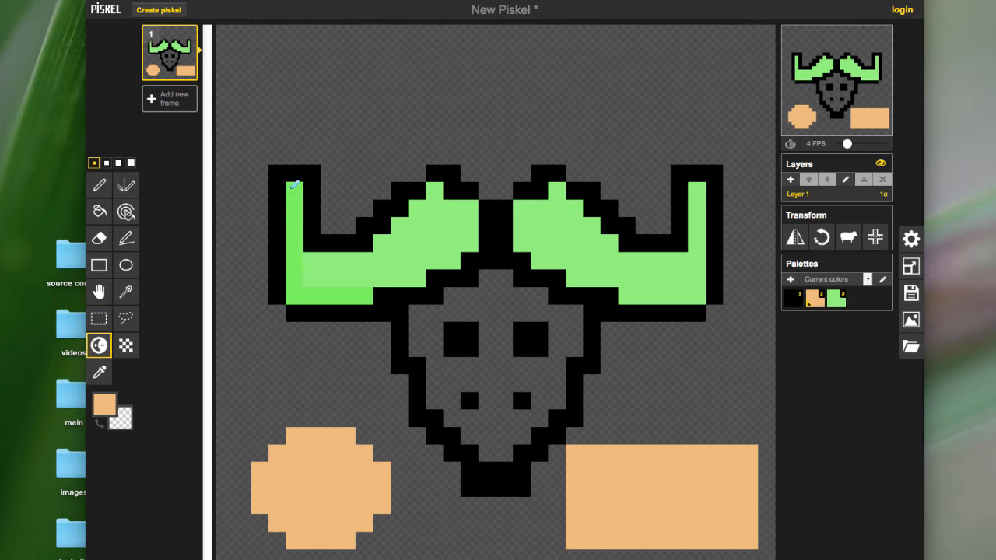
- Darken the left horn's outer and lower edges and the right horn's lower edge, one shade per pixel
drag(294, 184, 393, 288)
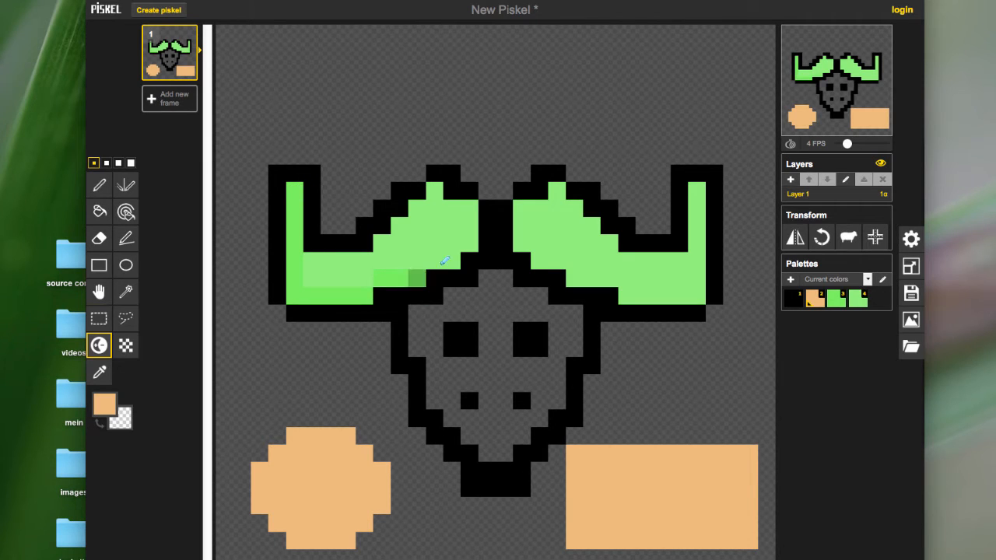
drag(445, 261, 455, 259)
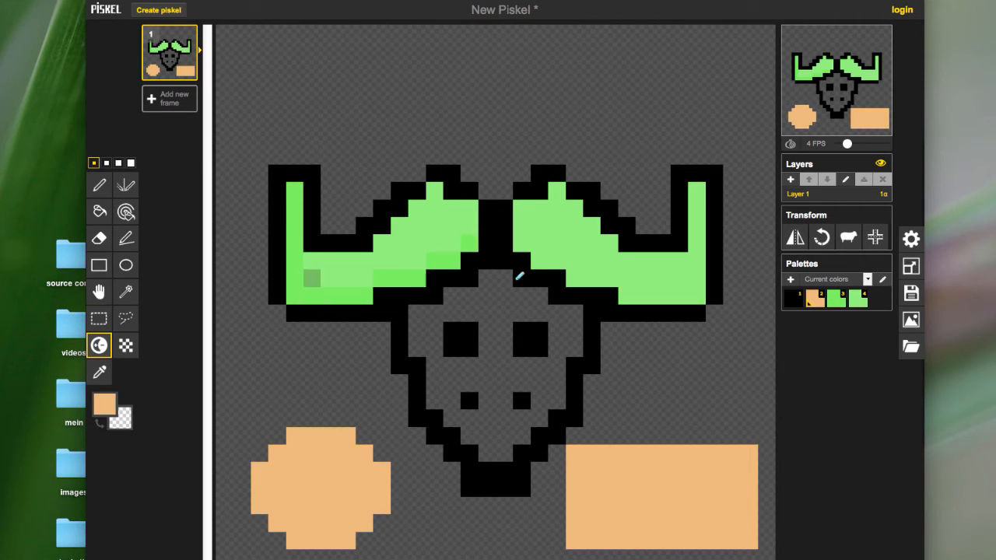
click(524, 243)
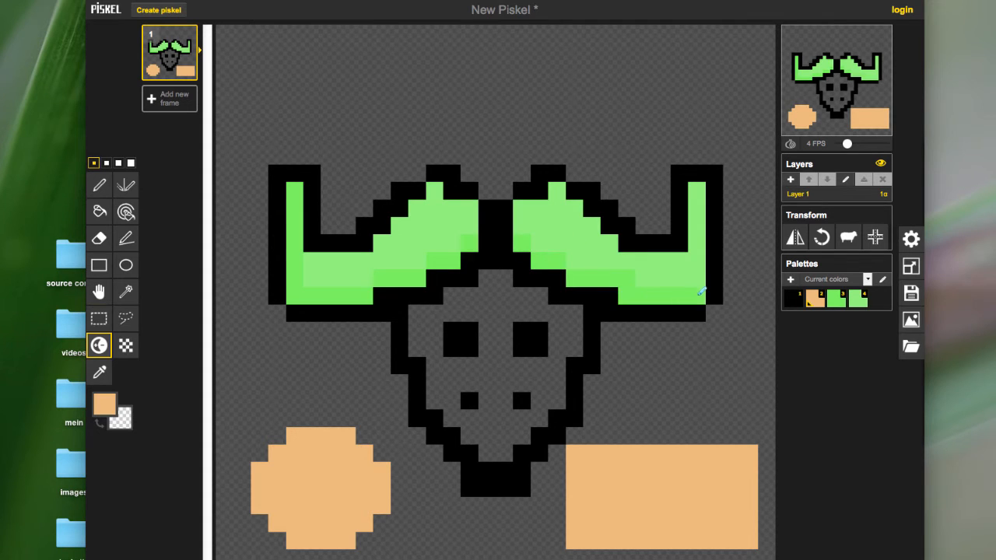
- Darken the lower edges of both horns by a second shade, and shade the right horn's outer edge
click(521, 243)
mouse_move(559, 256)
mouse_down()
mouse_move(573, 272)
mouse_move(633, 274)
mouse_up()
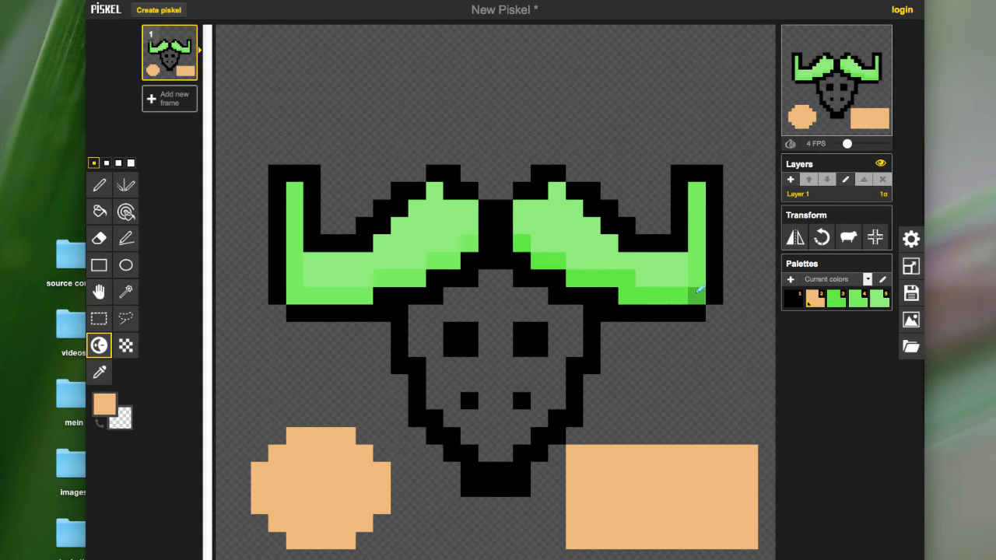
drag(699, 289, 699, 241)
mouse_move(531, 251)
mouse_down()
mouse_move(430, 281)
mouse_move(471, 245)
mouse_move(418, 272)
mouse_up()
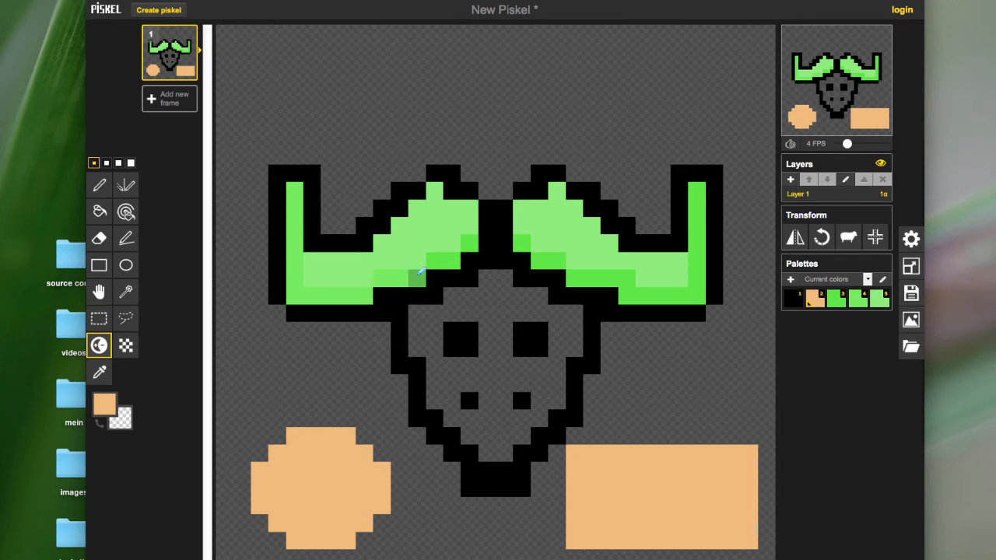
drag(362, 293, 296, 298)
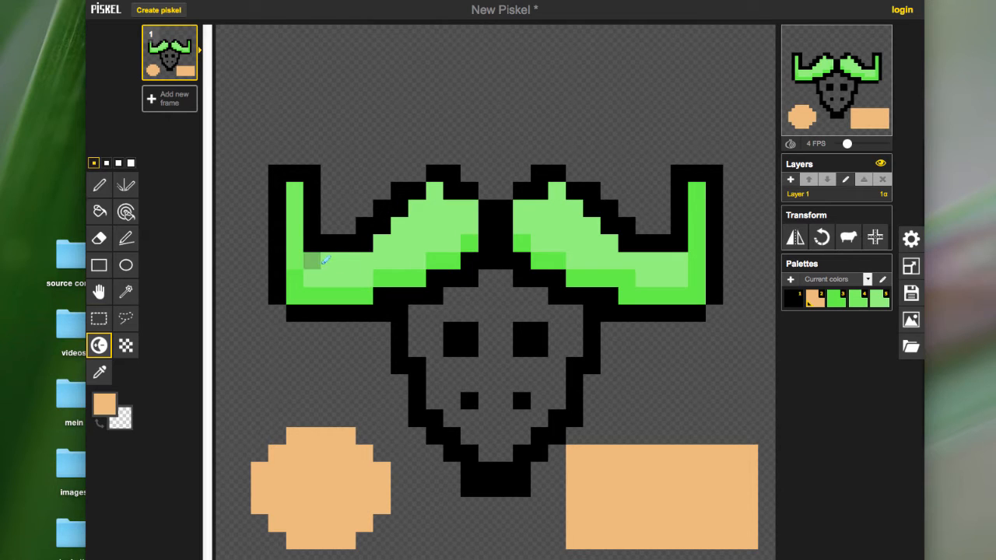
- Lighten the upper edge of the left horn in two even passes, from the bend up to the inner peak
mouse_move(379, 262)
mouse_down()
mouse_move(382, 241)
mouse_move(420, 207)
mouse_up()
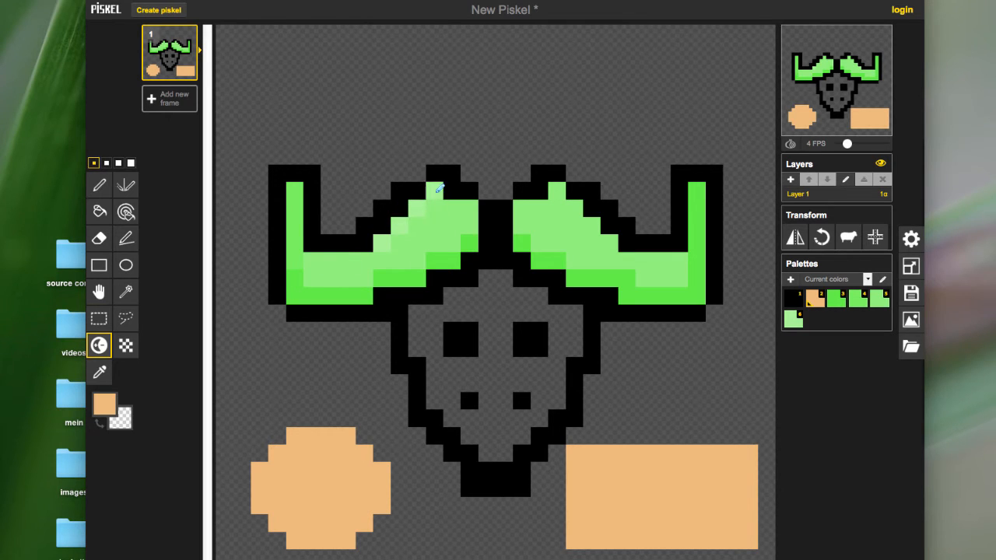
mouse_move(319, 258)
mouse_down()
mouse_move(309, 261)
mouse_move(372, 259)
mouse_up()
drag(399, 226, 436, 190)
- Lighten the right horn's upper edge and the tips of both horns in even shades
drag(564, 183, 579, 204)
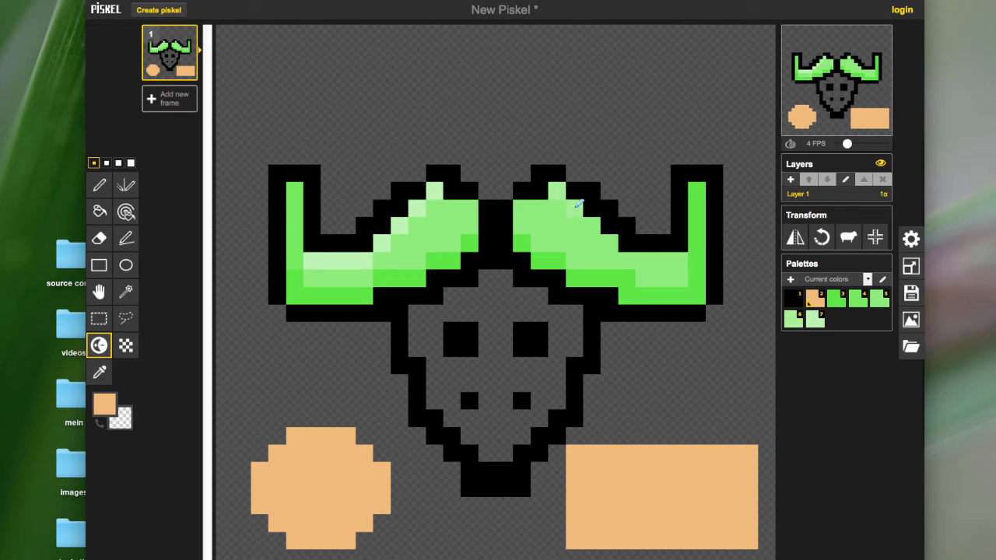
drag(626, 260, 679, 260)
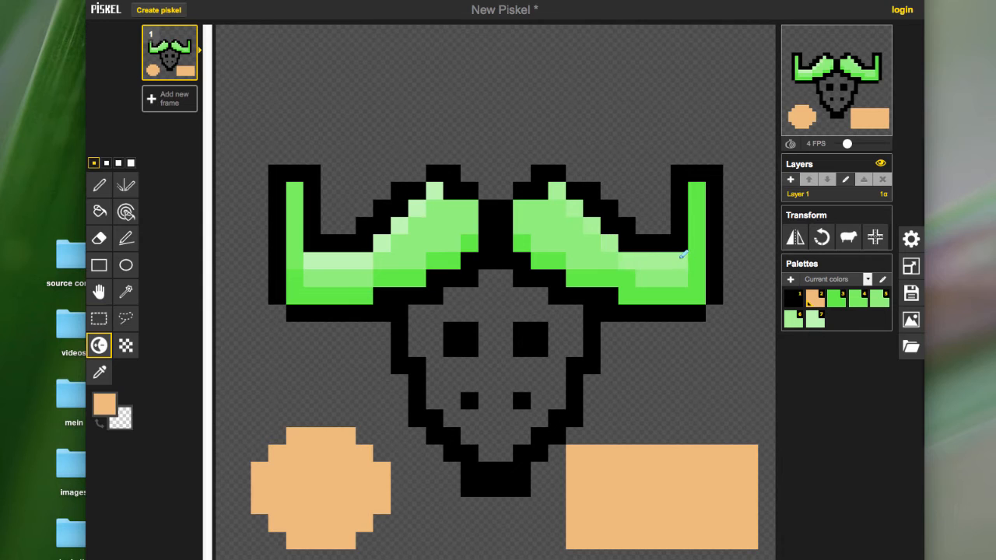
drag(541, 208, 526, 208)
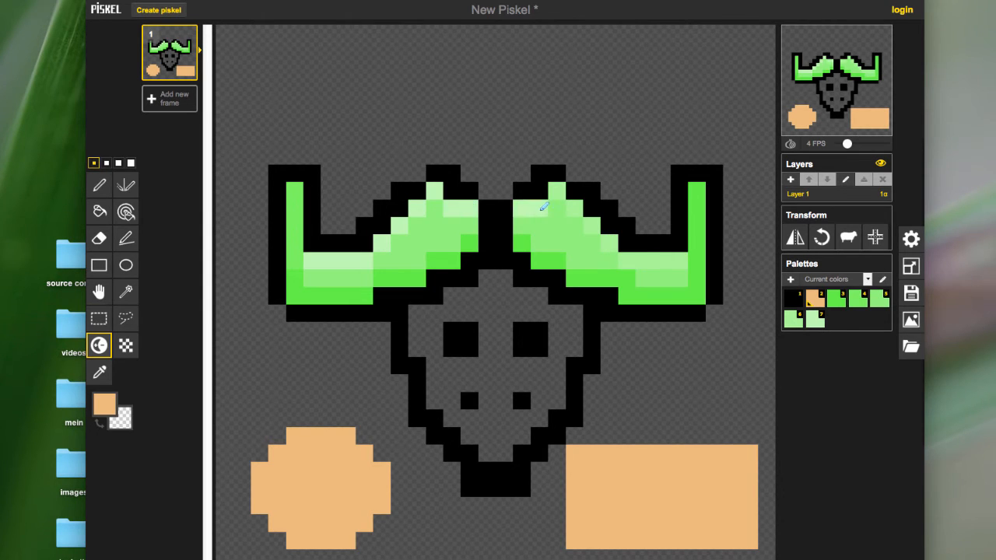
mouse_move(605, 232)
mouse_down()
mouse_move(645, 262)
mouse_move(678, 260)
mouse_move(669, 266)
mouse_up()
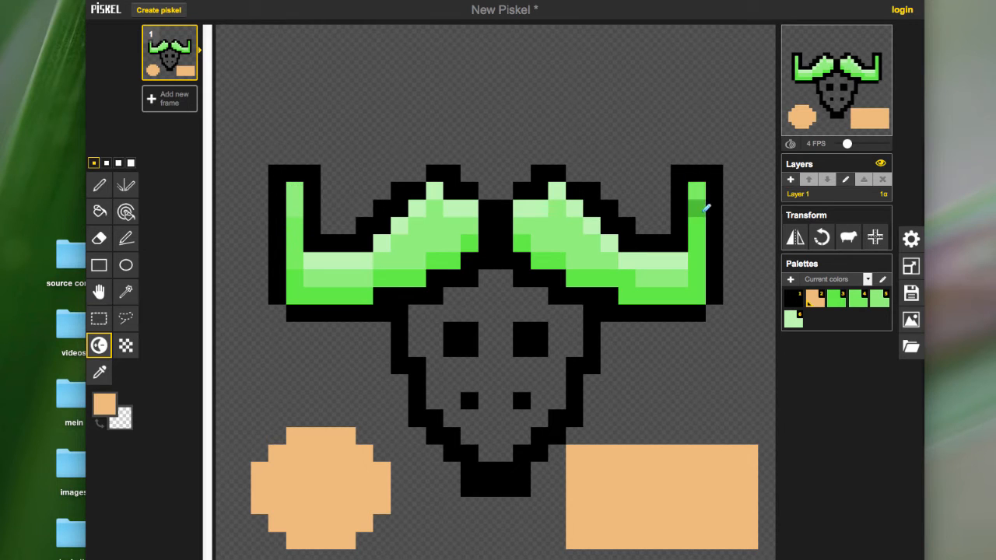
click(296, 192)
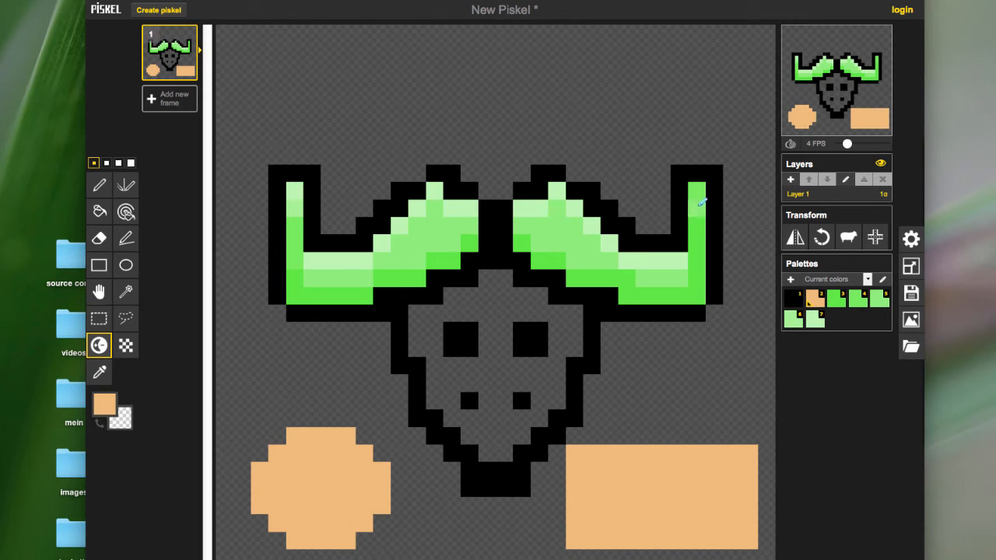
- Erase the orange circle and the orange rectangle using a larger eraser size
click(99, 238)
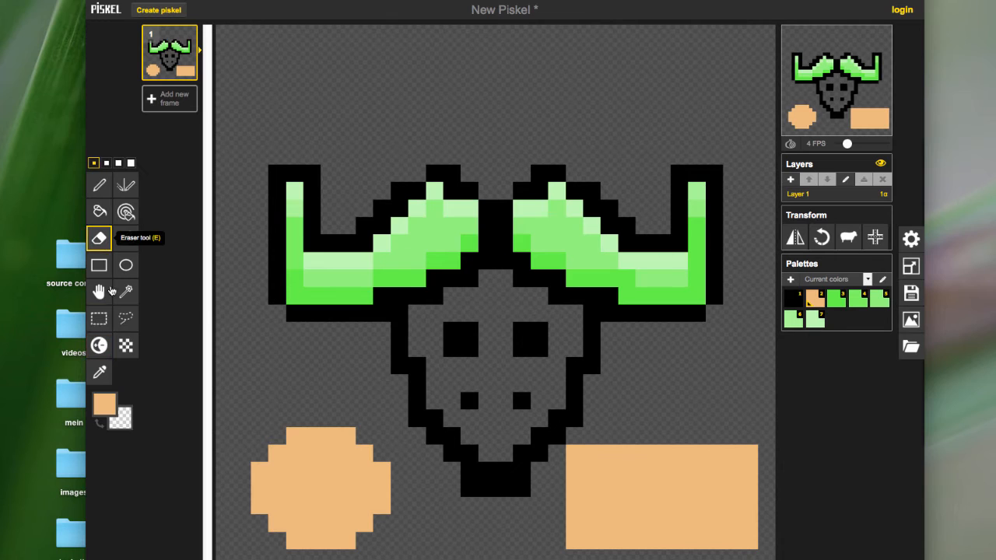
mouse_move(274, 459)
mouse_down()
mouse_move(270, 485)
mouse_move(294, 436)
mouse_move(286, 533)
mouse_move(275, 456)
mouse_move(315, 529)
mouse_move(317, 420)
mouse_move(343, 546)
mouse_move(333, 441)
mouse_move(367, 514)
mouse_up()
key(bracketright)
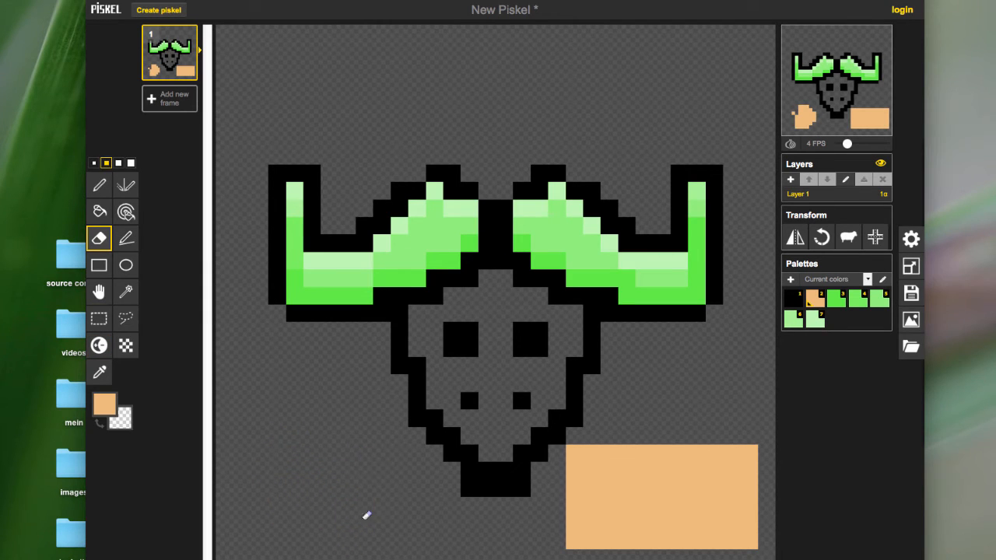
mouse_move(519, 508)
mouse_down()
mouse_move(571, 481)
mouse_move(592, 451)
mouse_move(592, 529)
mouse_move(583, 463)
mouse_move(568, 522)
mouse_move(585, 552)
mouse_move(644, 436)
mouse_move(658, 438)
mouse_move(672, 534)
mouse_move(699, 432)
mouse_move(729, 551)
mouse_up()
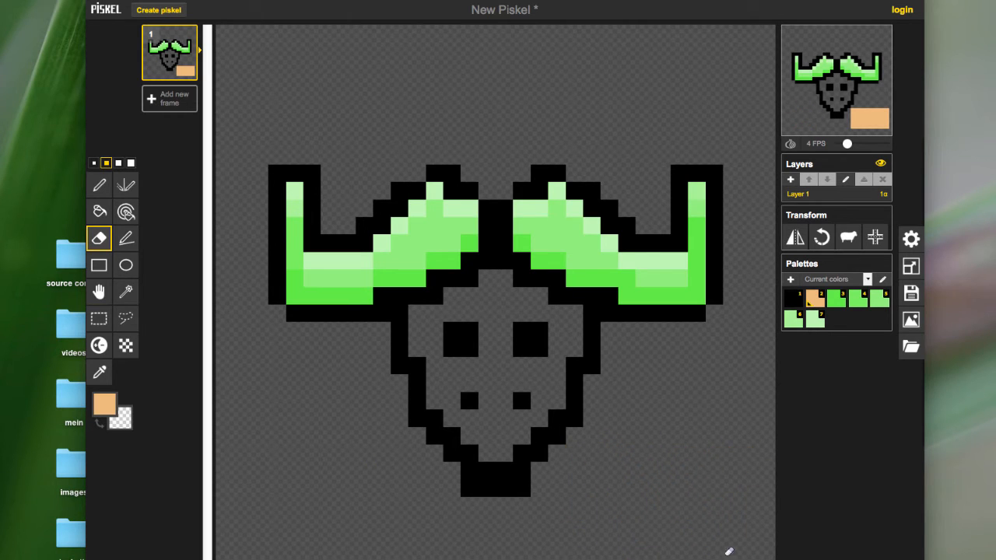
- Switch to the Pen tool, step its size up from the smallest to the largest, and return it to one pixel
click(99, 184)
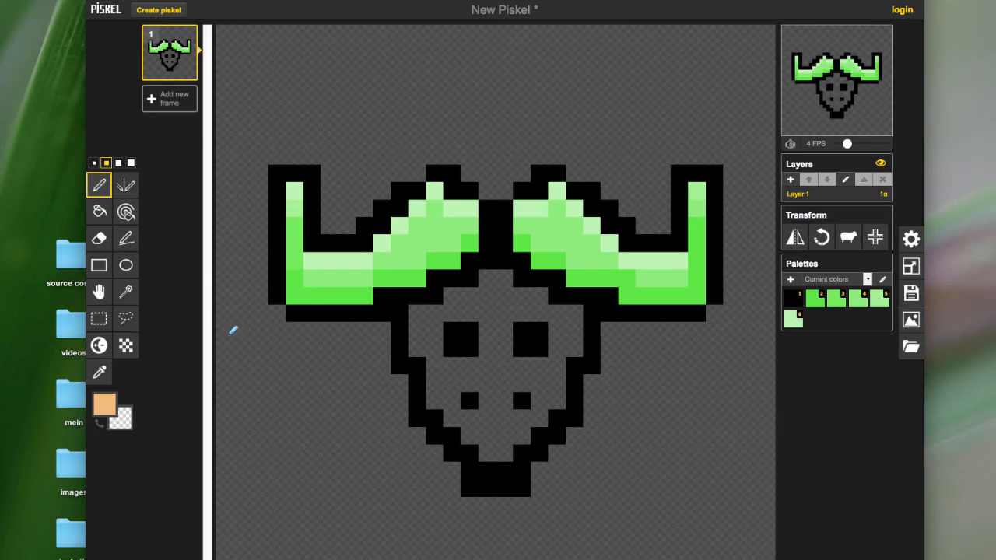
key(bracketleft)
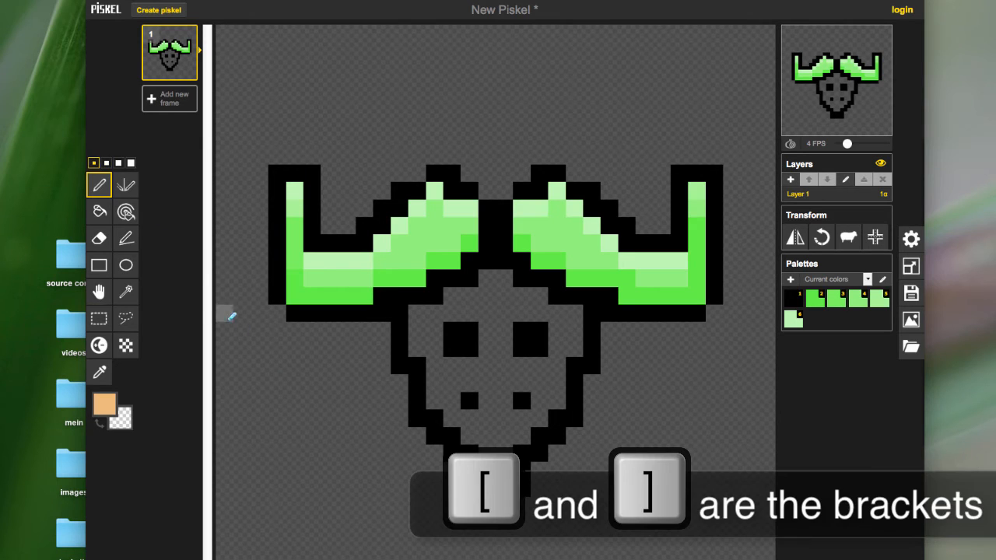
key(bracketright)
key(bracketright)
key(bracketright)
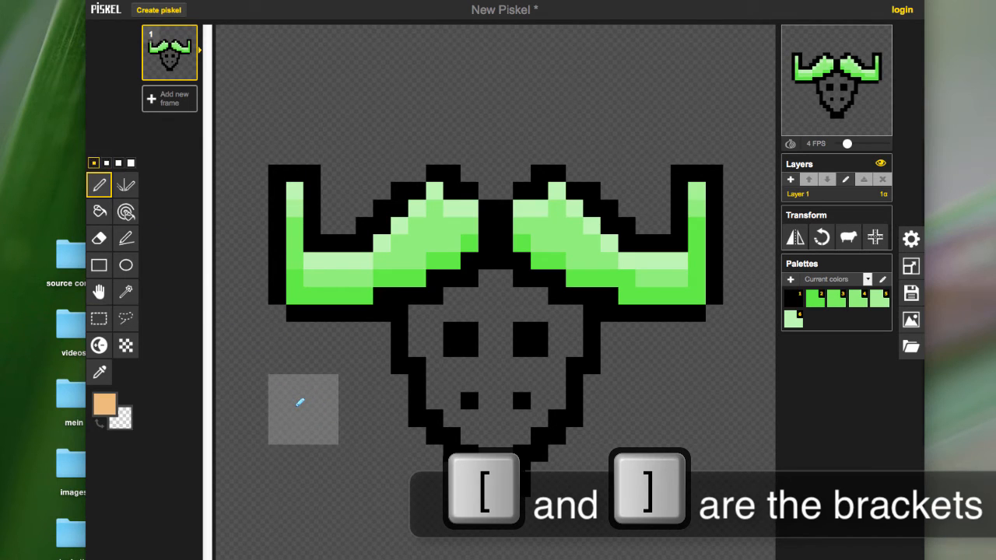
key(bracketleft)
key(bracketleft)
key(bracketleft)
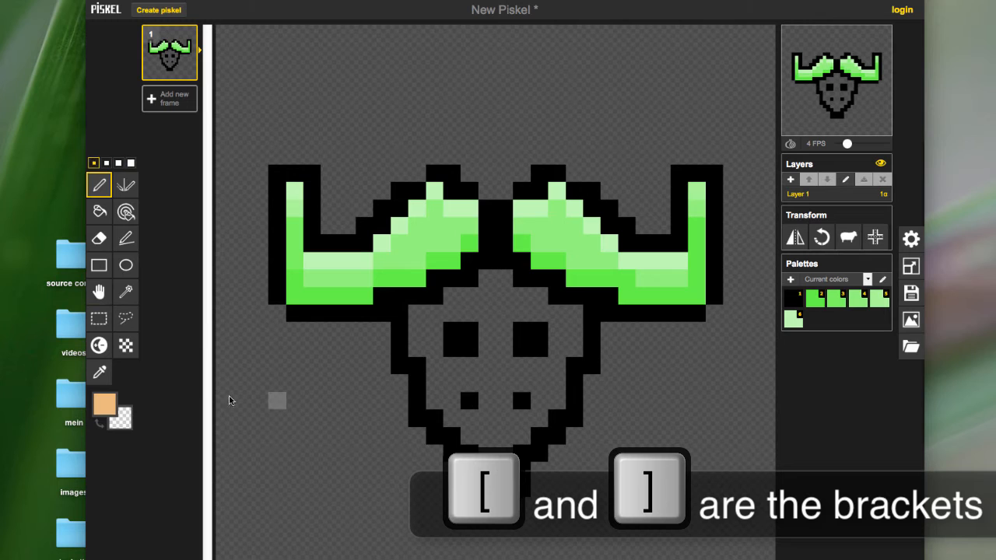
- Apply the Dithering tool in orange and transparent over the left horn and the face
click(126, 349)
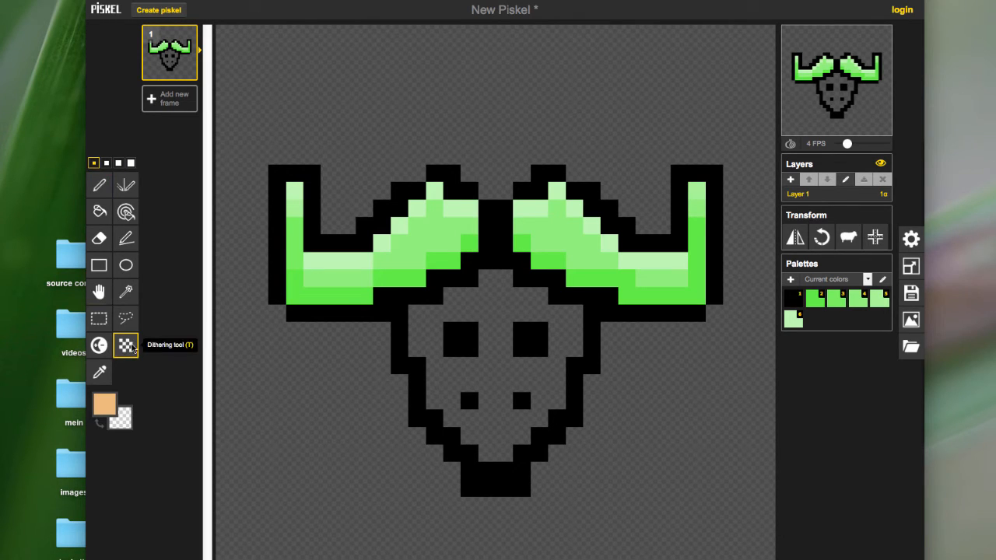
click(296, 237)
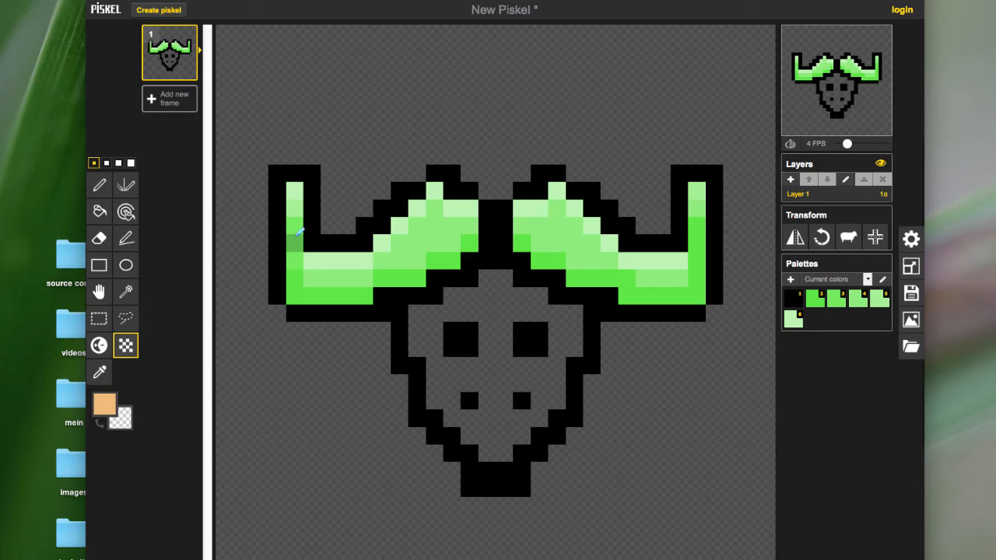
mouse_move(302, 241)
mouse_down()
mouse_move(383, 287)
mouse_move(417, 286)
mouse_move(415, 234)
mouse_move(338, 279)
mouse_move(367, 249)
mouse_move(302, 285)
mouse_up()
drag(393, 278, 431, 288)
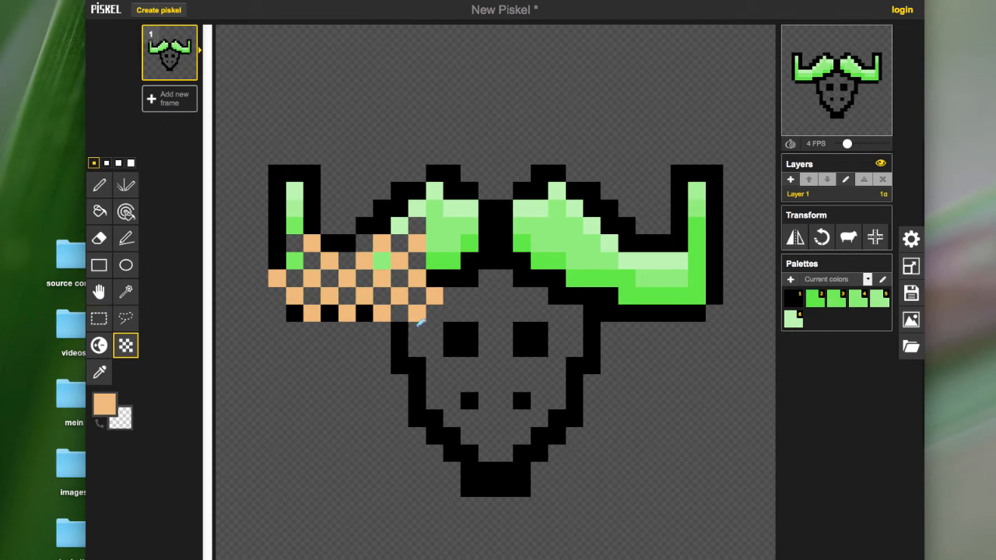
mouse_move(262, 291)
mouse_down()
mouse_move(258, 235)
mouse_move(289, 207)
mouse_move(239, 369)
mouse_move(336, 277)
mouse_move(416, 226)
mouse_move(436, 230)
mouse_move(336, 343)
mouse_move(316, 398)
mouse_move(339, 390)
mouse_move(459, 284)
mouse_move(477, 299)
mouse_move(489, 289)
mouse_move(406, 394)
mouse_move(410, 440)
mouse_move(435, 453)
mouse_move(586, 376)
mouse_up()
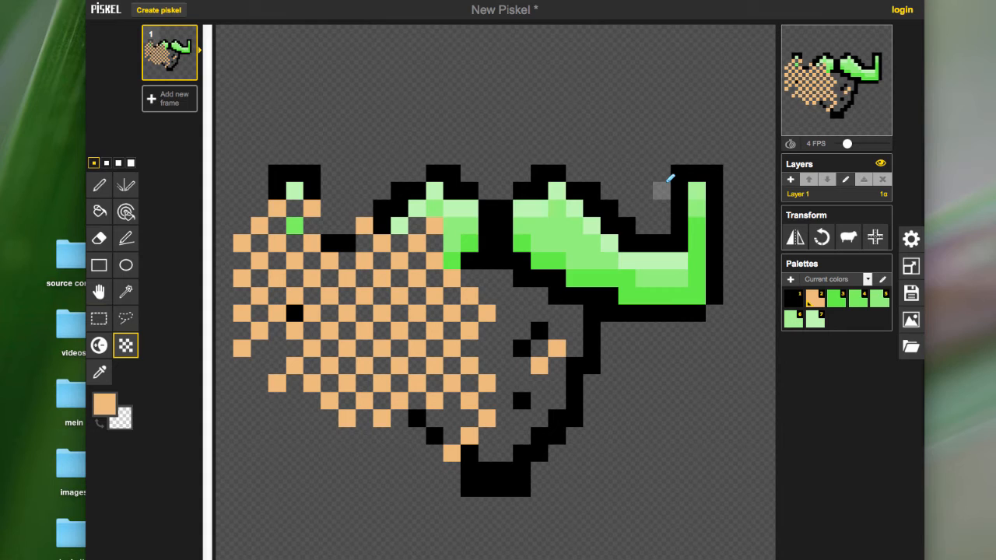
- Undo the dithering over the horn and face, and sample the light green from the left horn with the Color picker
key(ctrl+z)
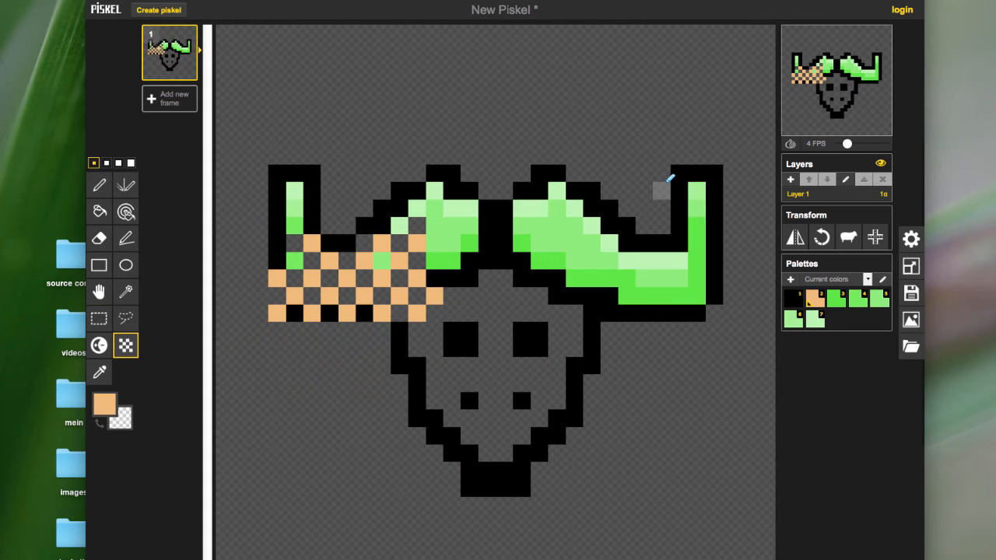
key(ctrl+z)
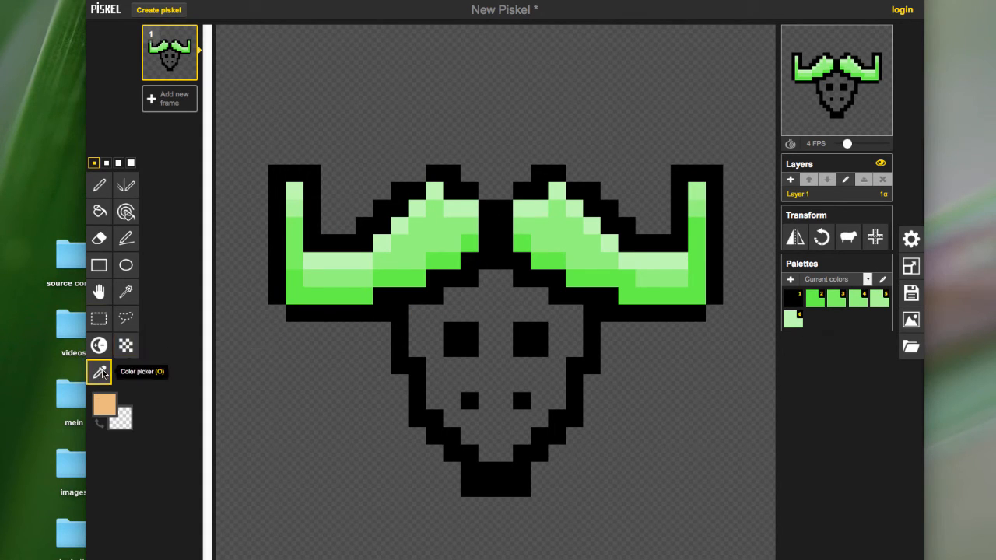
click(101, 371)
click(363, 272)
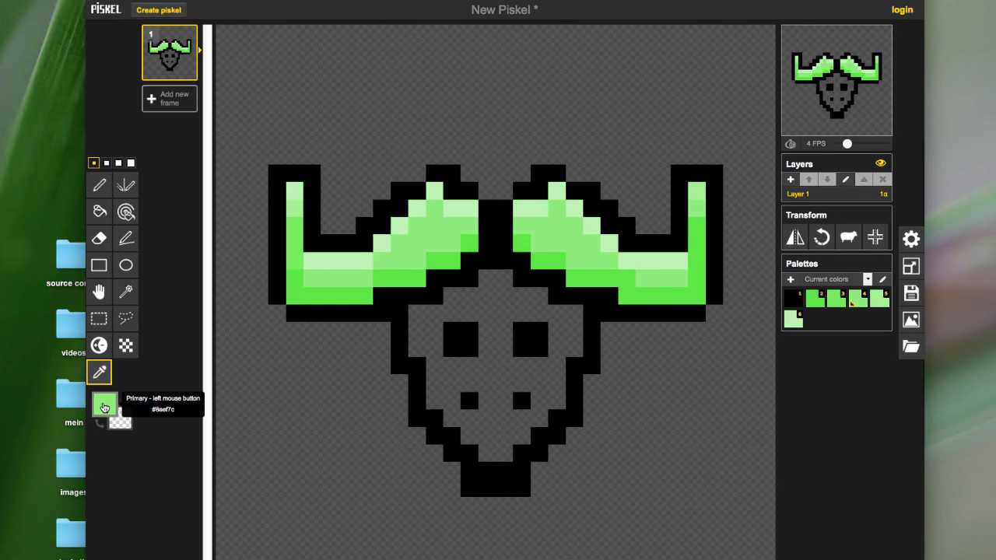
- Choose the recent orange as the primary colour and darken it to brown, rgb(160, 116, 61)
click(103, 404)
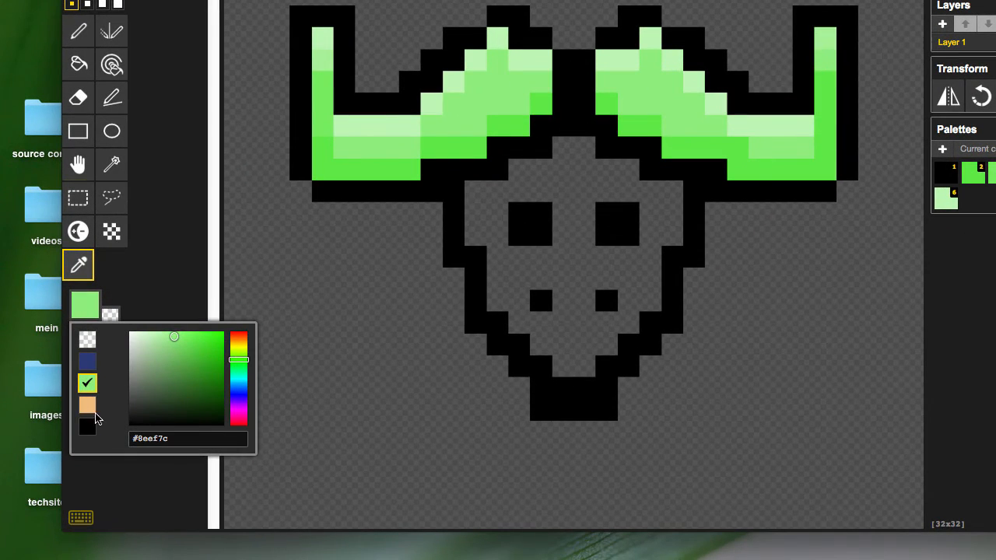
click(89, 404)
click(85, 305)
click(187, 366)
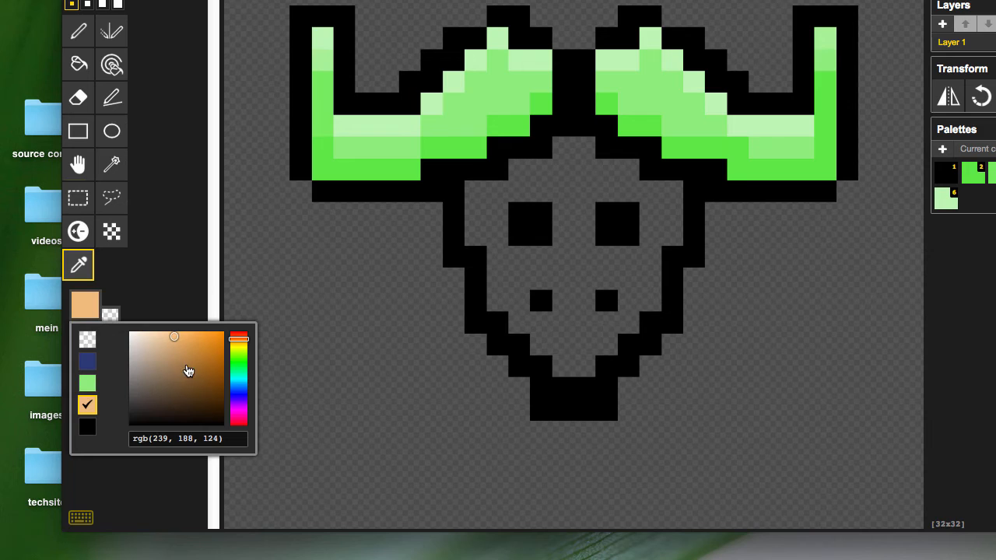
click(166, 279)
click(96, 307)
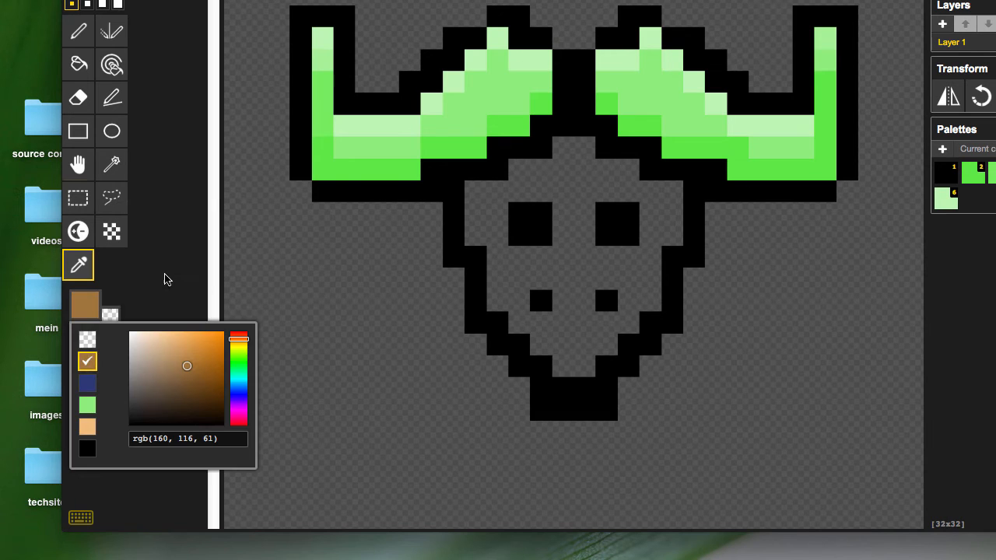
click(165, 275)
- Set the primary colour to a bright cyan, rgb(53, 212, 211)
click(110, 313)
click(233, 383)
click(189, 371)
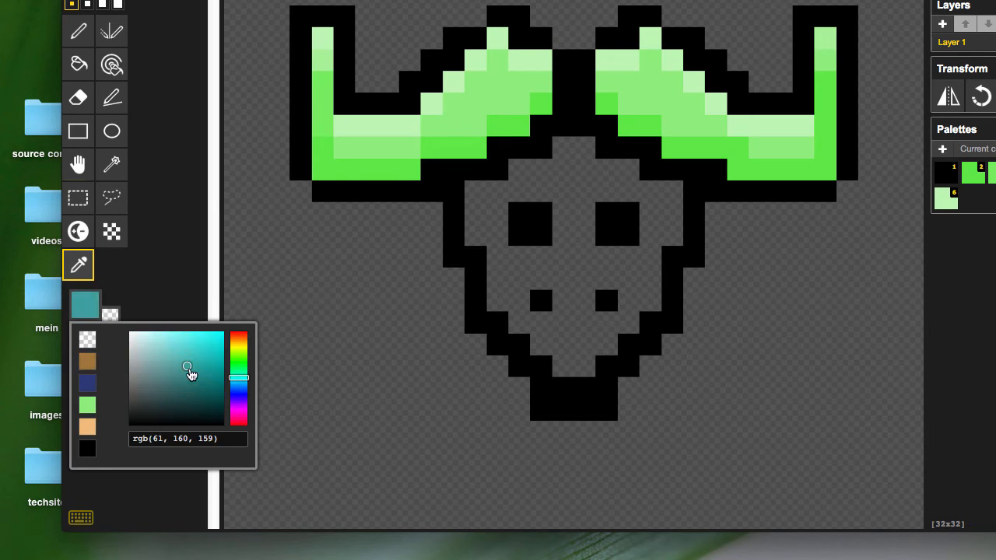
click(198, 350)
click(186, 262)
click(90, 311)
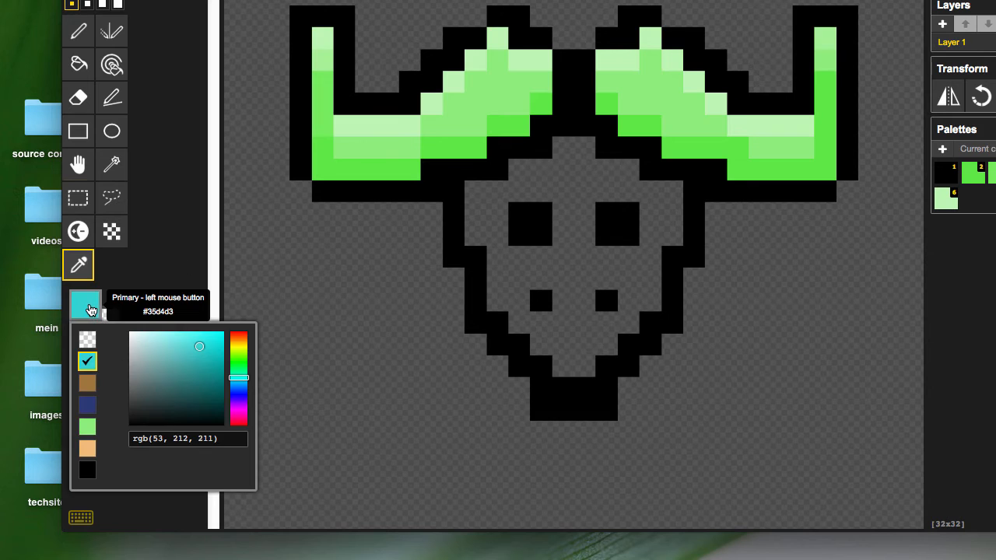
click(153, 271)
- Shift the primary colour's hue to blue, rgb(53, 143, 212)
click(89, 306)
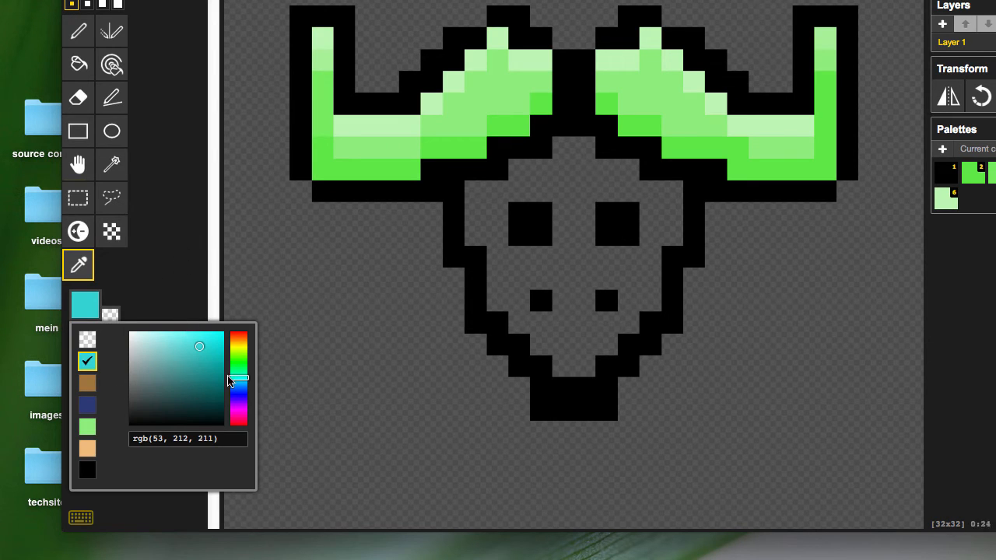
click(238, 385)
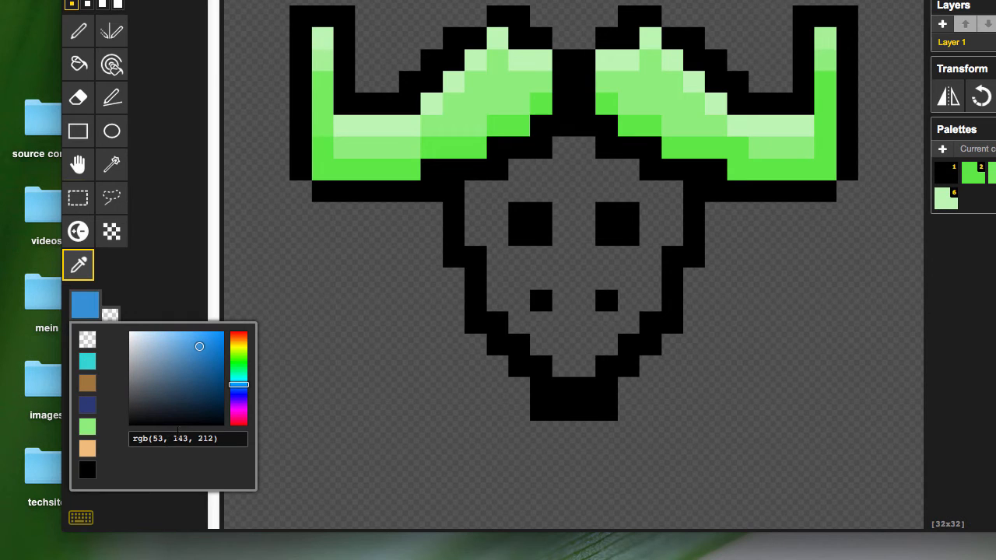
click(161, 230)
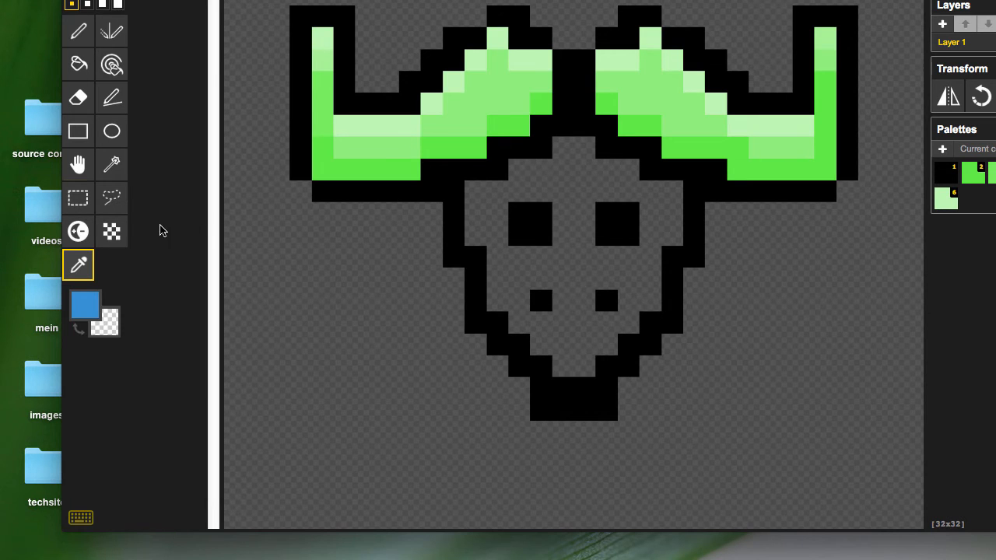
- Enter the hex value #FF0000 as the primary colour
click(93, 310)
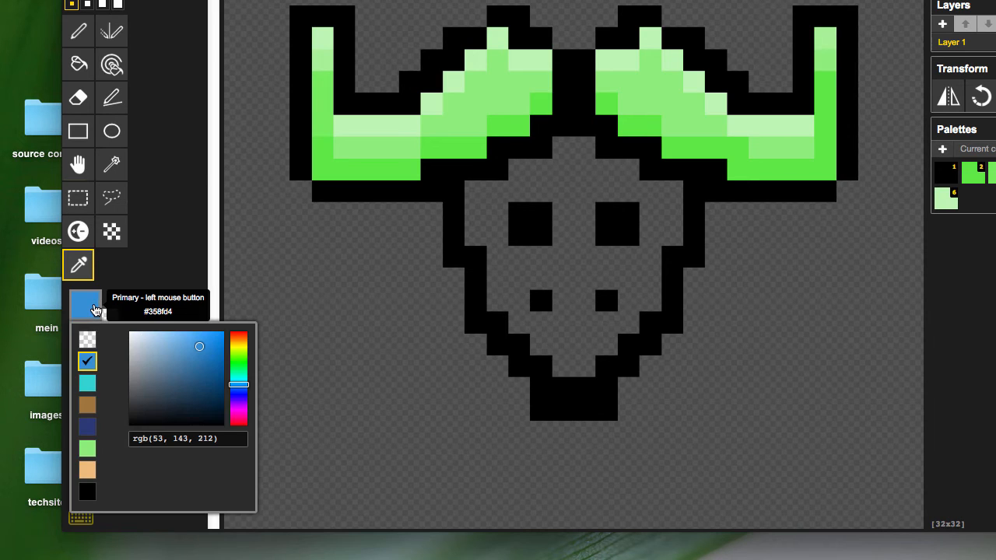
click(193, 434)
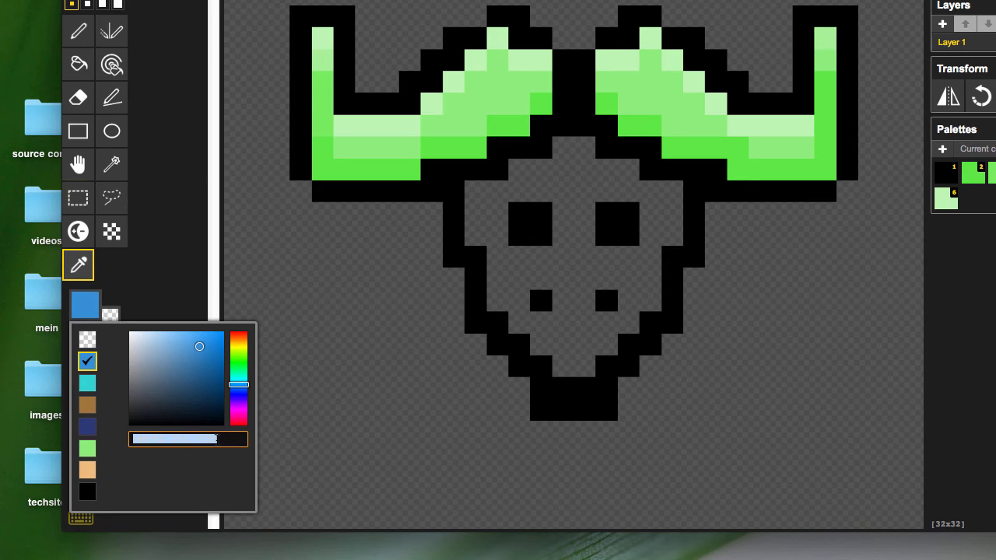
text(#FF0000)
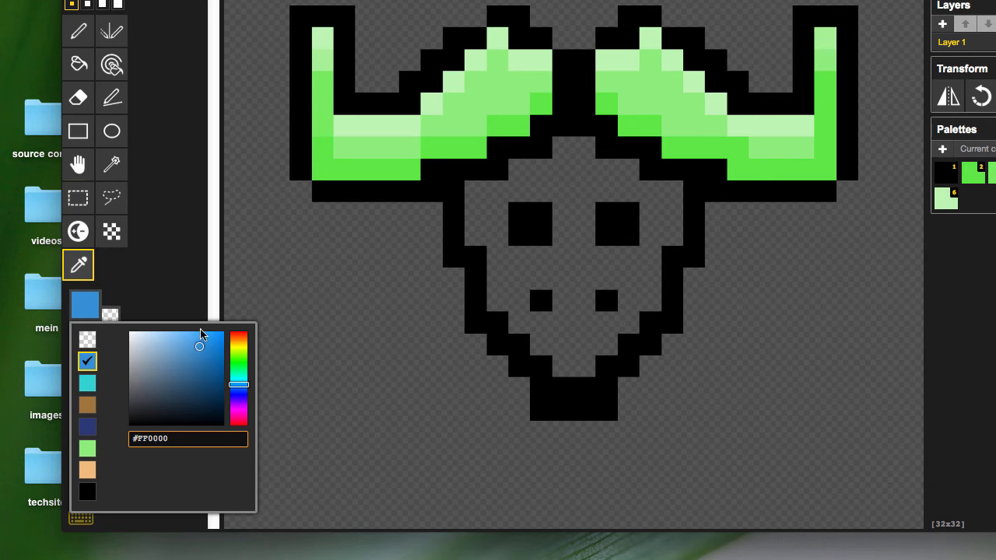
key(Return)
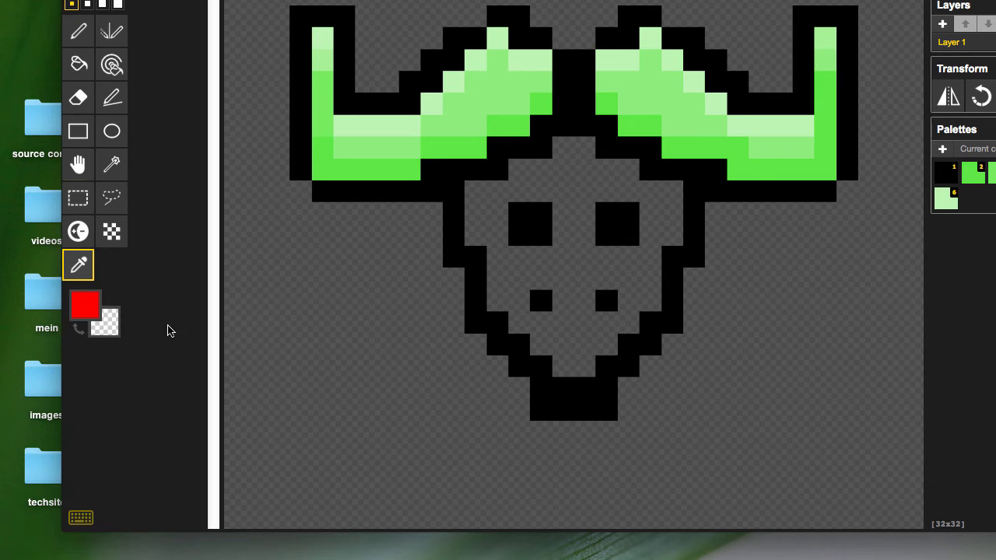
- Set the secondary colour to black, rgb(0, 0, 0)
click(107, 326)
click(144, 281)
click(118, 328)
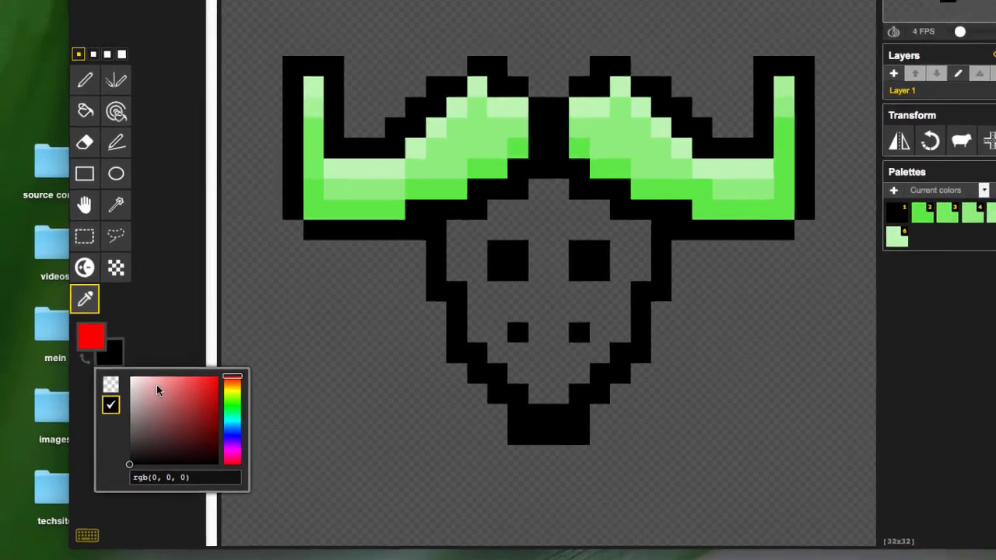
click(171, 309)
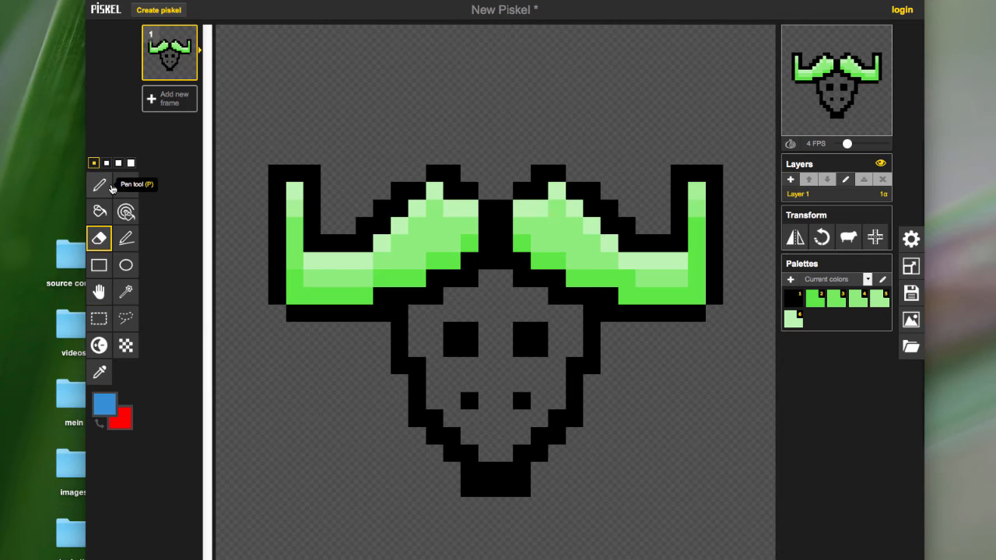
- Draw thick blue primary-colour strokes and a red secondary-colour stroke diagonally below the left horn with the Pen tool
click(91, 82)
drag(277, 382, 326, 466)
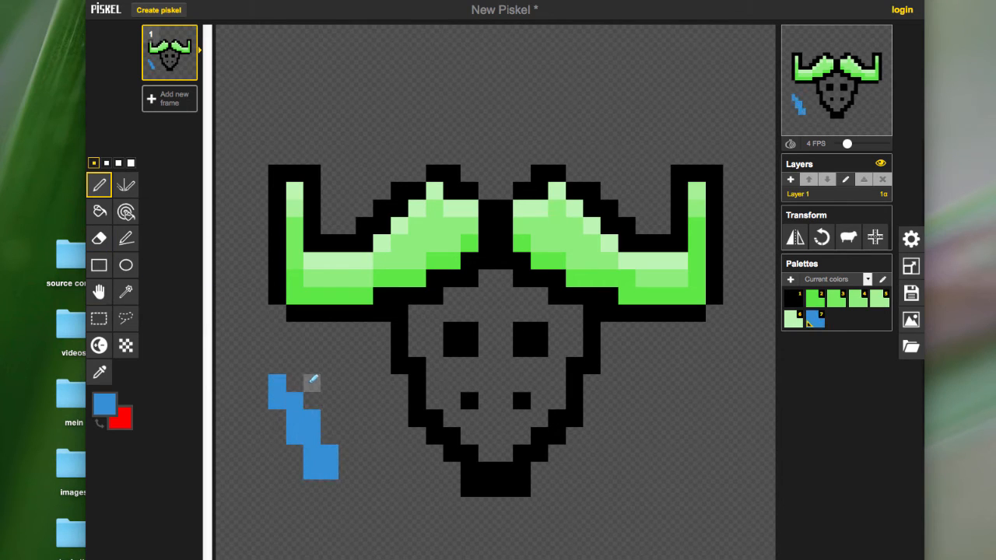
drag(340, 400, 385, 449)
drag(340, 394, 395, 469)
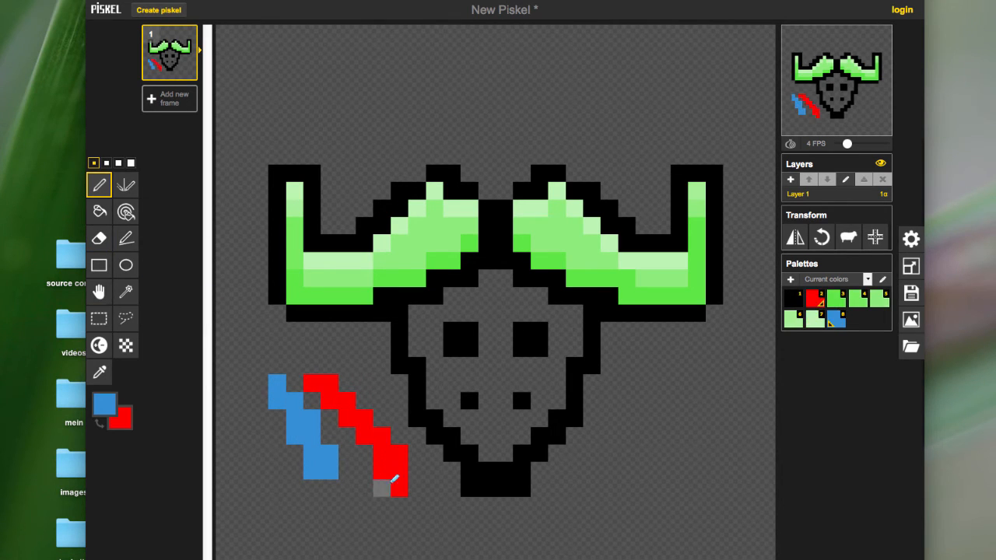
mouse_move(274, 413)
mouse_down()
mouse_move(313, 463)
mouse_move(260, 395)
mouse_move(331, 498)
mouse_up()
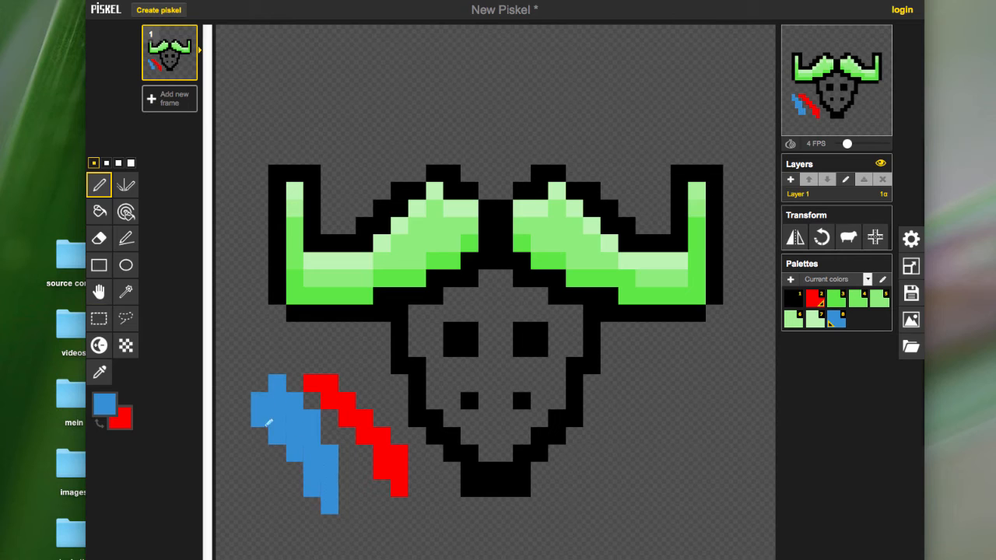
mouse_move(268, 422)
mouse_down()
mouse_move(322, 510)
mouse_move(306, 478)
mouse_move(344, 463)
mouse_up()
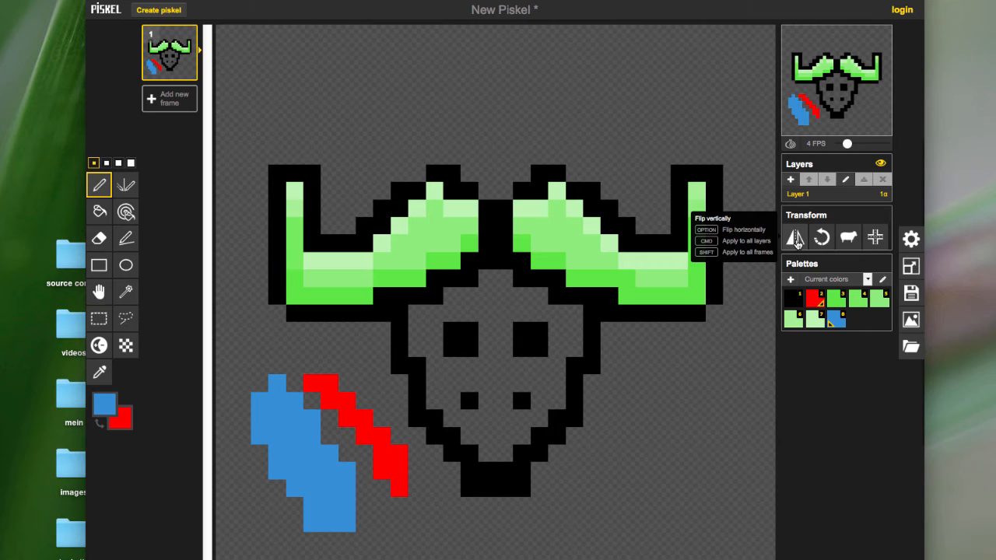
- Flip the whole sprite vertically and back again twice
click(795, 241)
click(796, 241)
click(796, 241)
click(795, 241)
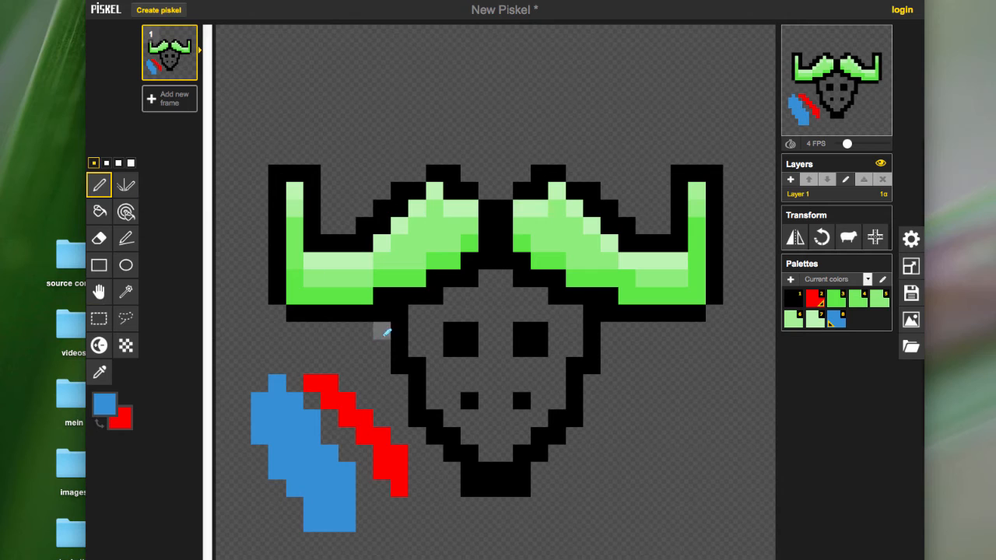
- Paint a tall, thick blue stroke across the left horn, and flip the sprite vertically and back
drag(386, 332, 420, 78)
drag(362, 117, 344, 349)
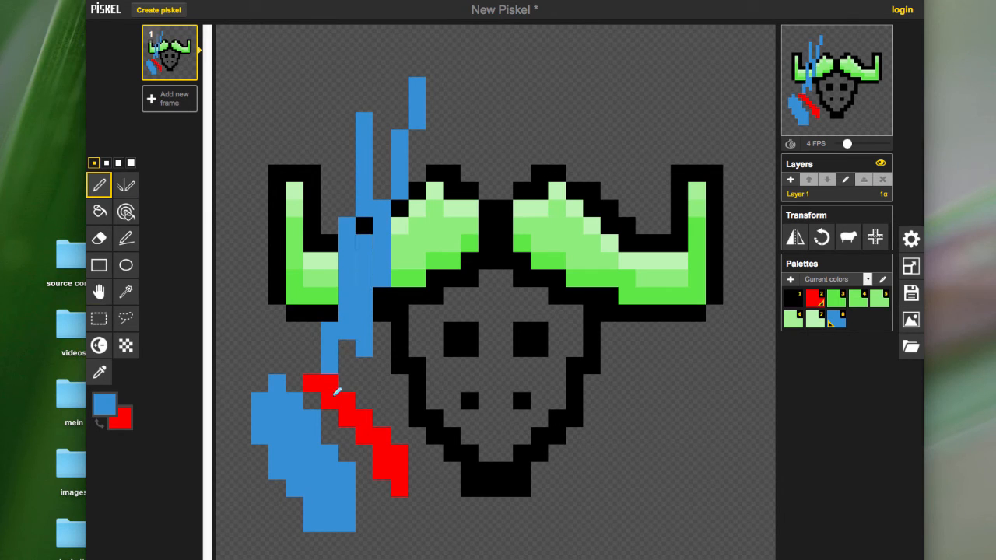
drag(336, 391, 342, 360)
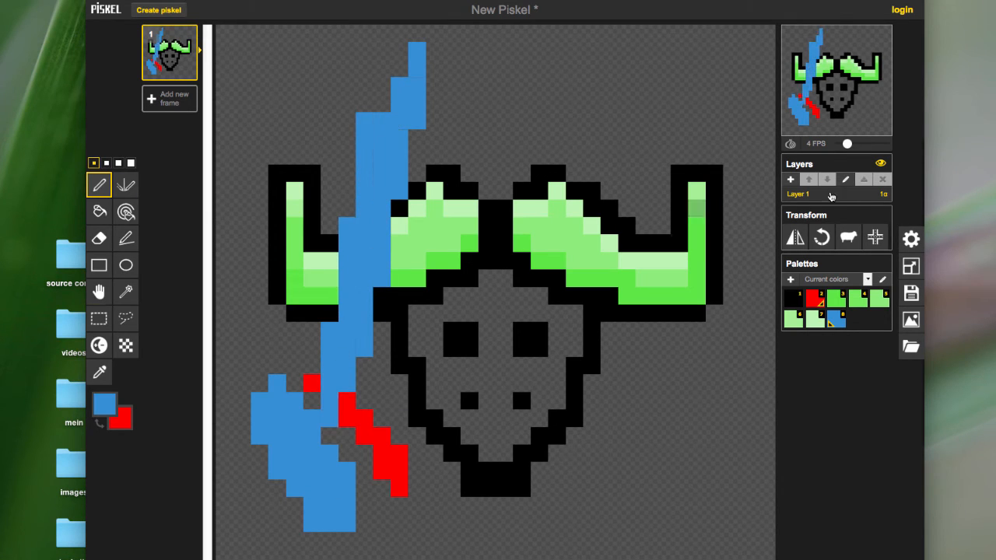
click(801, 236)
click(802, 237)
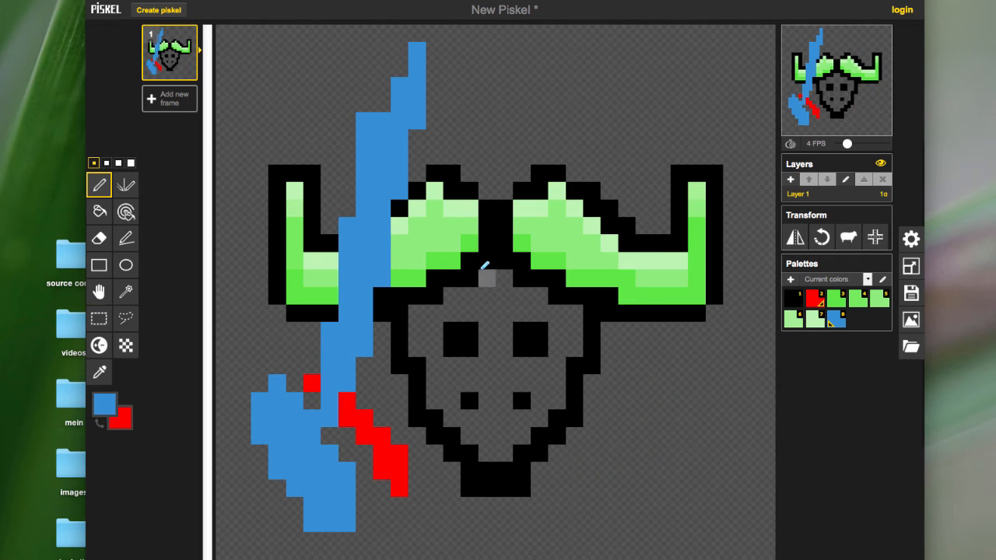
- Erase most of the face's right half and the inner part of the right horn, and flip the sprite vertically and back
click(99, 238)
mouse_move(521, 187)
mouse_down()
mouse_move(539, 530)
mouse_move(532, 443)
mouse_move(549, 83)
mouse_move(569, 214)
mouse_move(613, 357)
mouse_move(644, 319)
mouse_up()
click(792, 238)
click(788, 243)
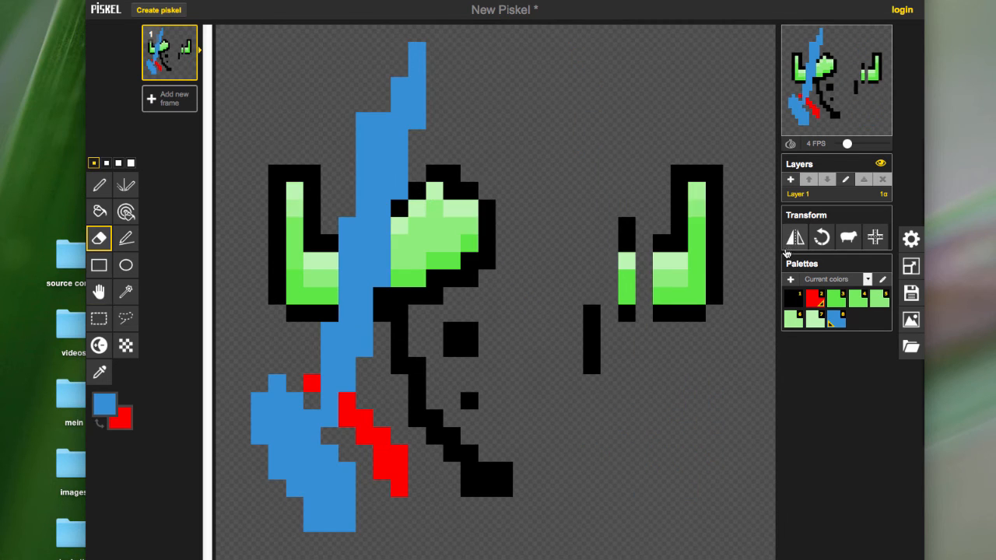
- Rotate the sprite counter-clockwise through a full turn in four 90-degree steps
click(825, 239)
click(825, 239)
click(826, 240)
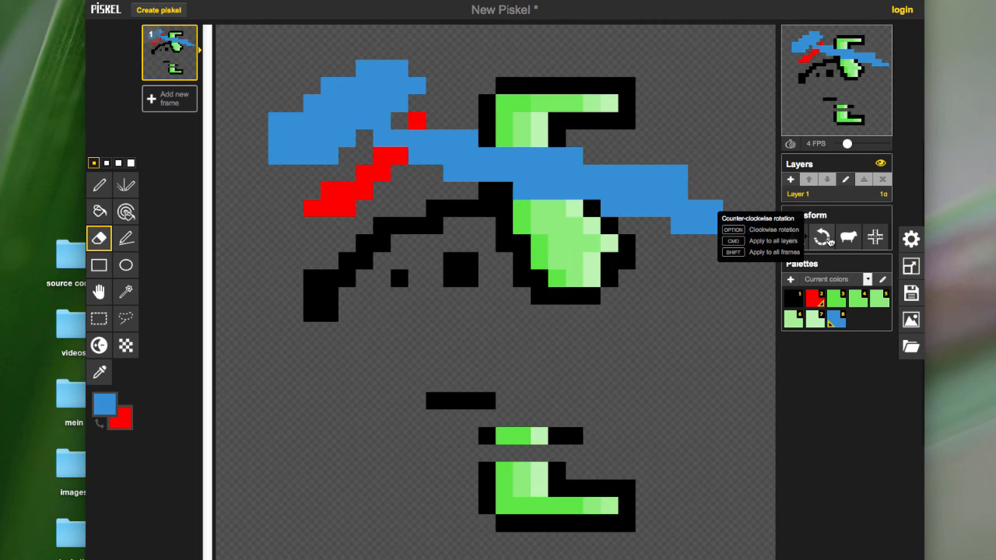
click(826, 239)
- Add three new blank frames to the animation
click(161, 103)
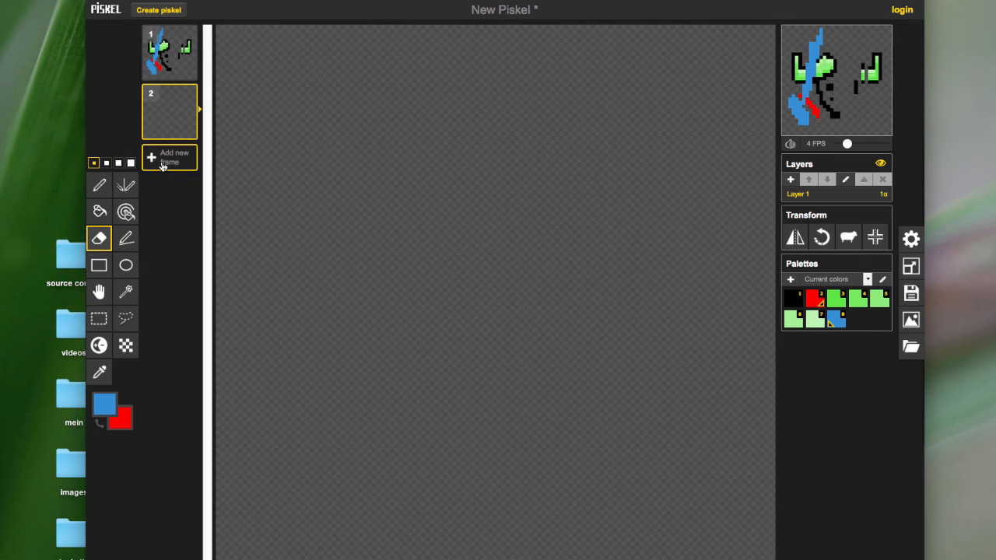
click(166, 159)
click(166, 216)
- Clone the first frame's drawing into all the other frames and align it to the centre of the canvas
click(159, 57)
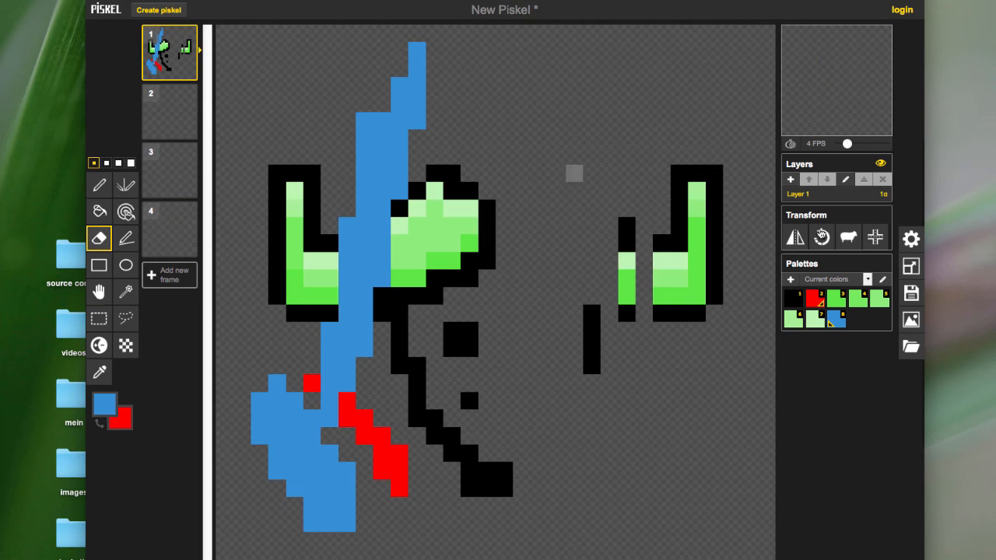
click(881, 242)
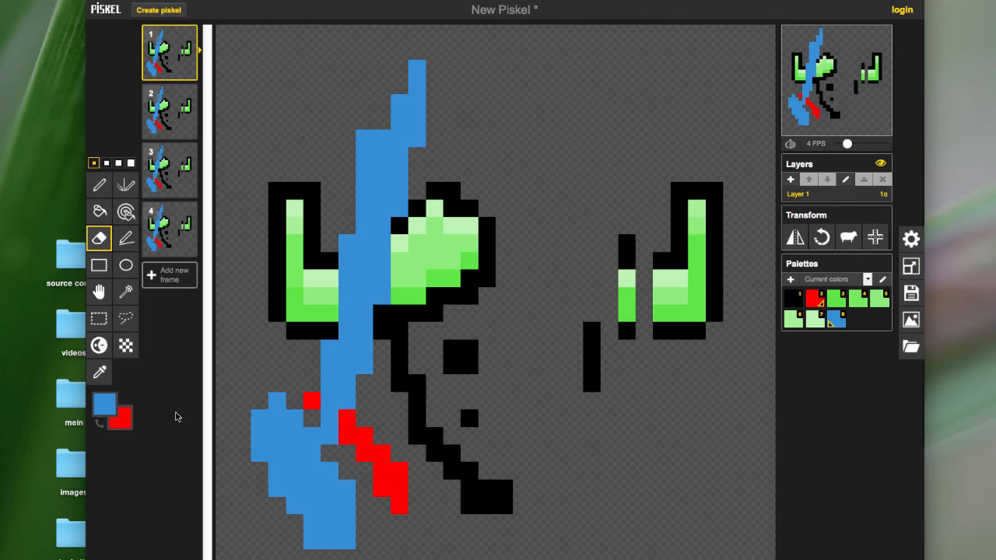
- Set the primary colour to pale blue-white, #e5eff6, and draw a diagonal Pen stroke below the right horn
click(103, 407)
drag(159, 442, 145, 432)
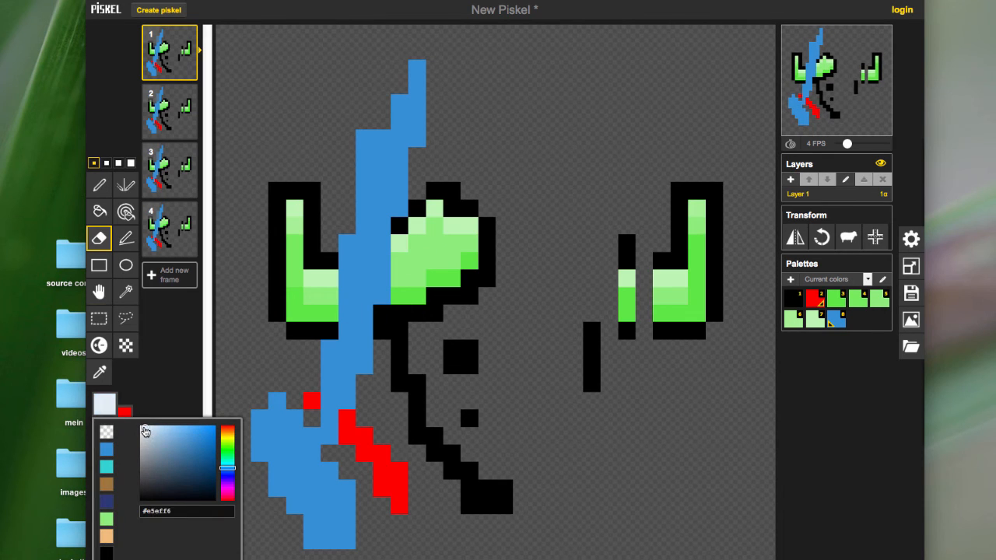
click(589, 436)
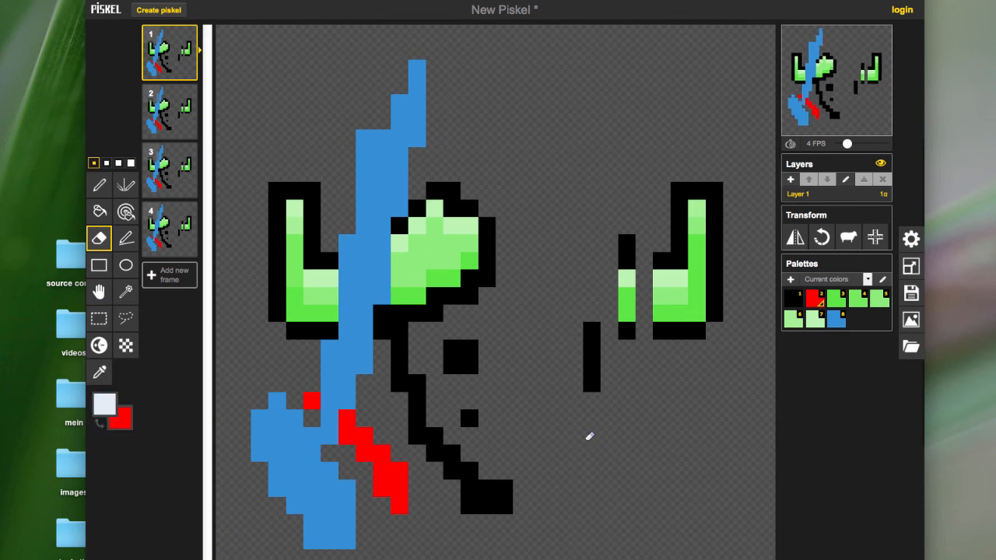
click(99, 185)
mouse_move(545, 416)
mouse_down()
mouse_move(644, 478)
mouse_move(539, 383)
mouse_move(708, 520)
mouse_up()
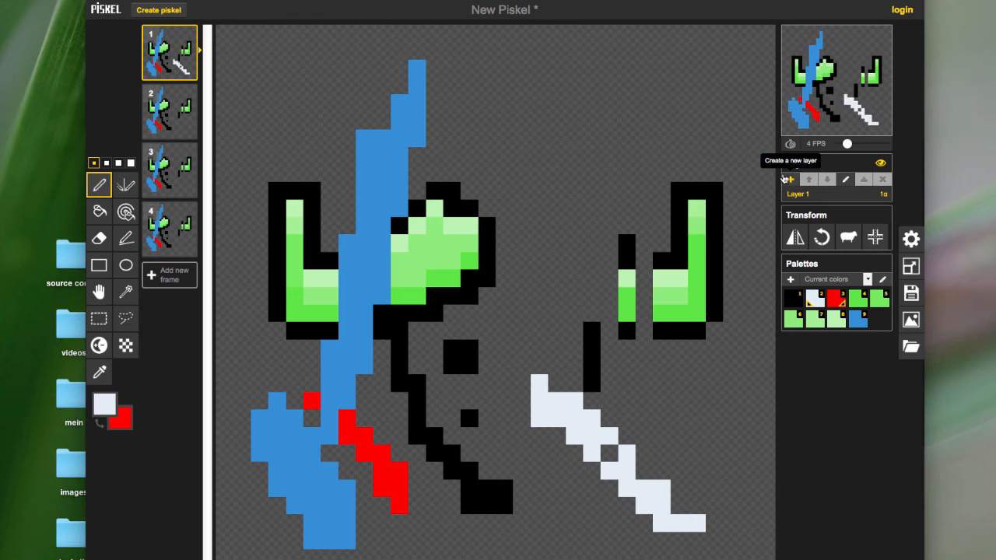
- Create a second layer and draw a thick pale diagonal stroke over the left horn and face on it
click(791, 179)
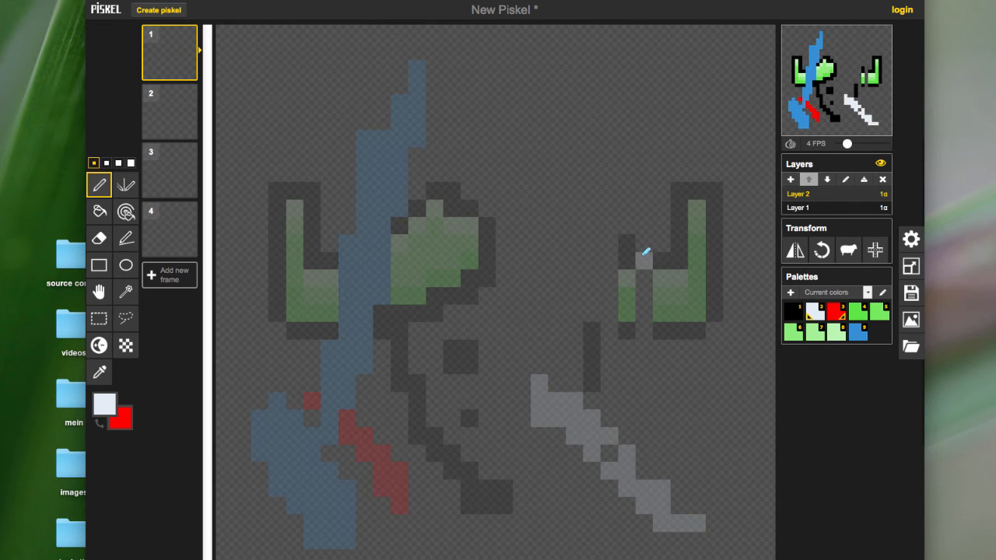
mouse_move(309, 142)
mouse_down()
mouse_move(337, 250)
mouse_move(389, 350)
mouse_move(314, 140)
mouse_move(410, 329)
mouse_up()
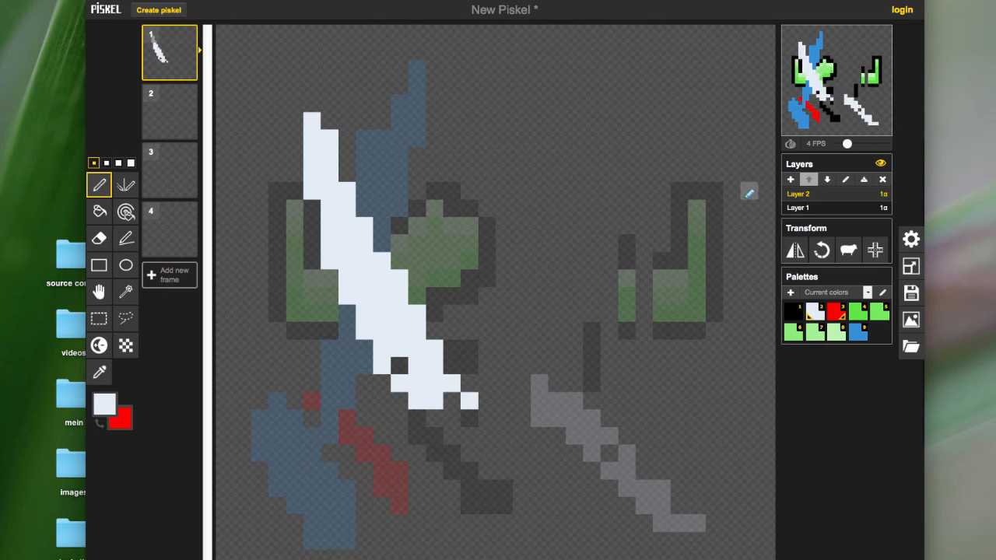
- Move Layer 2 below Layer 1 and back above it, and switch between the two layers to compare their contents
click(827, 179)
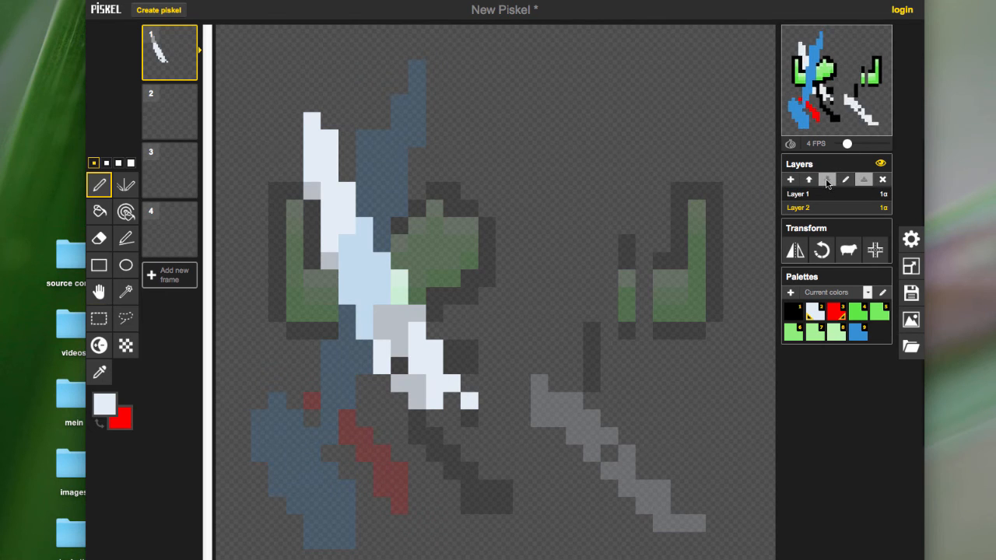
click(816, 184)
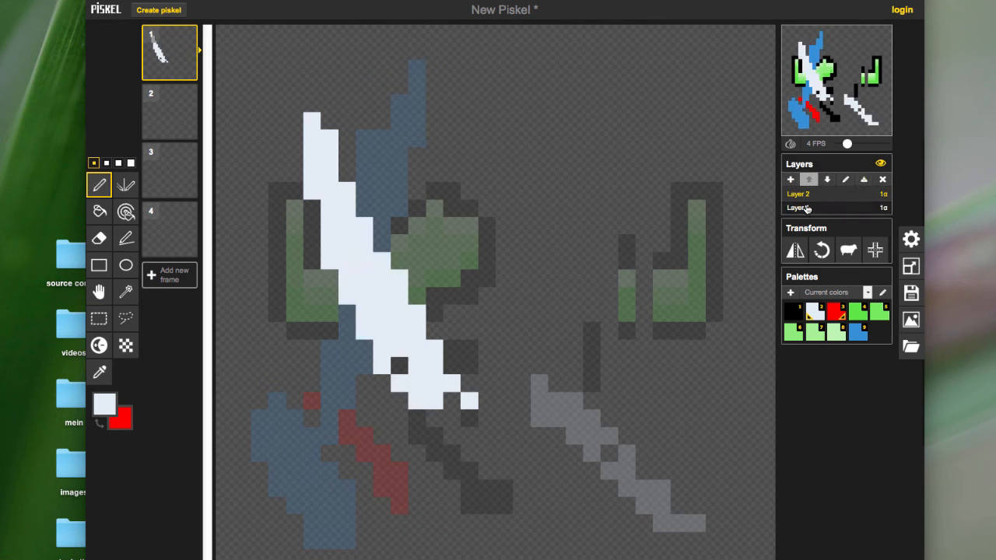
click(812, 208)
click(812, 194)
click(812, 208)
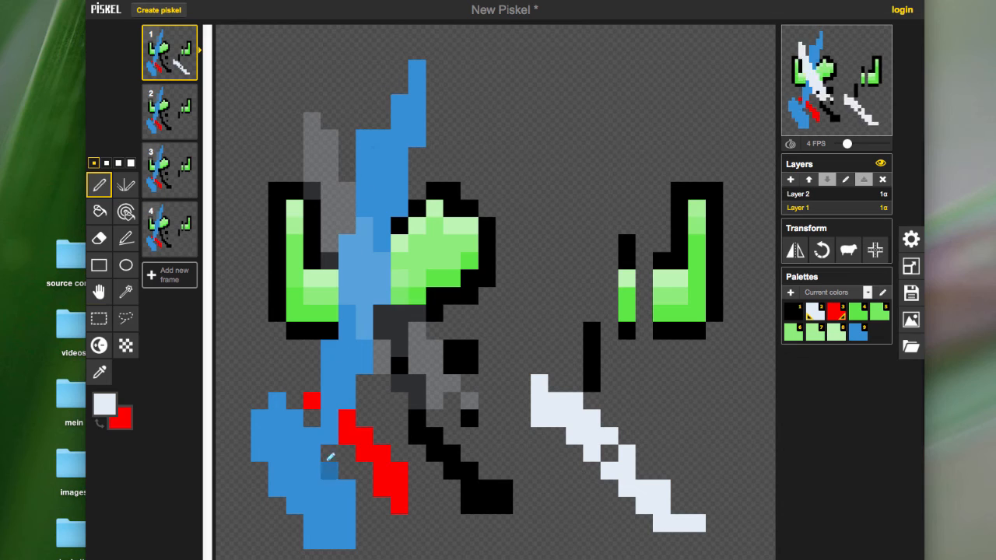
- Delete Layer 2 and all the drawn frames, leaving one new blank frame
click(835, 194)
click(882, 179)
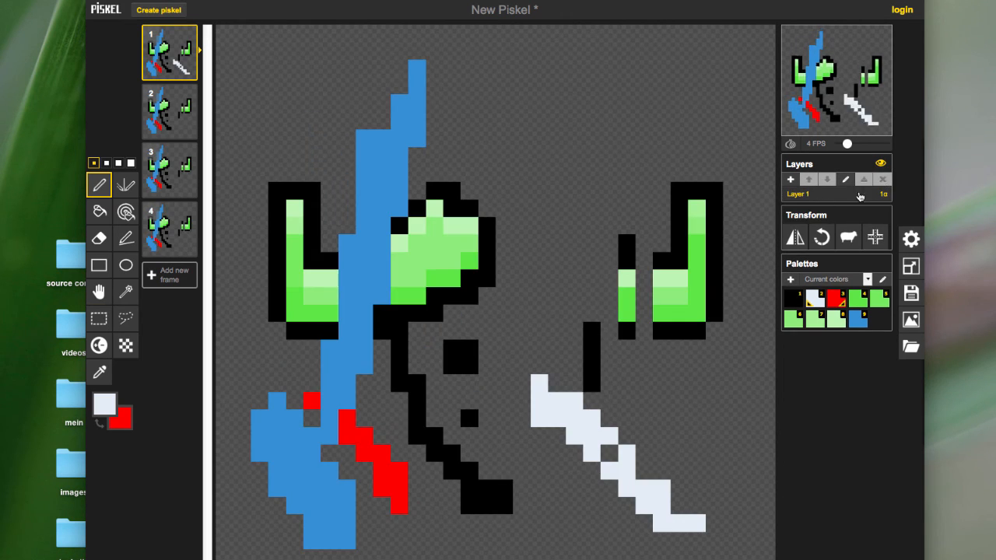
click(189, 35)
click(188, 35)
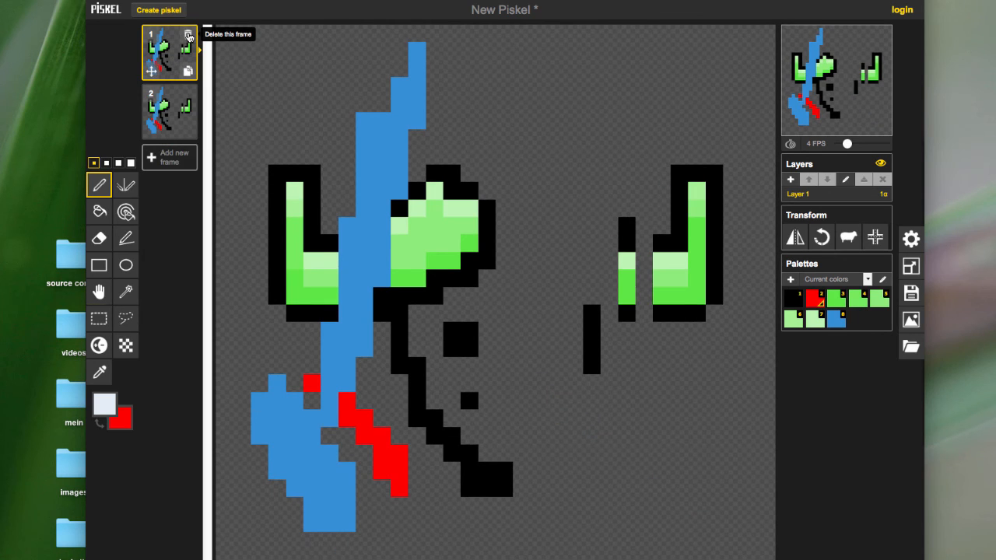
click(188, 35)
click(169, 98)
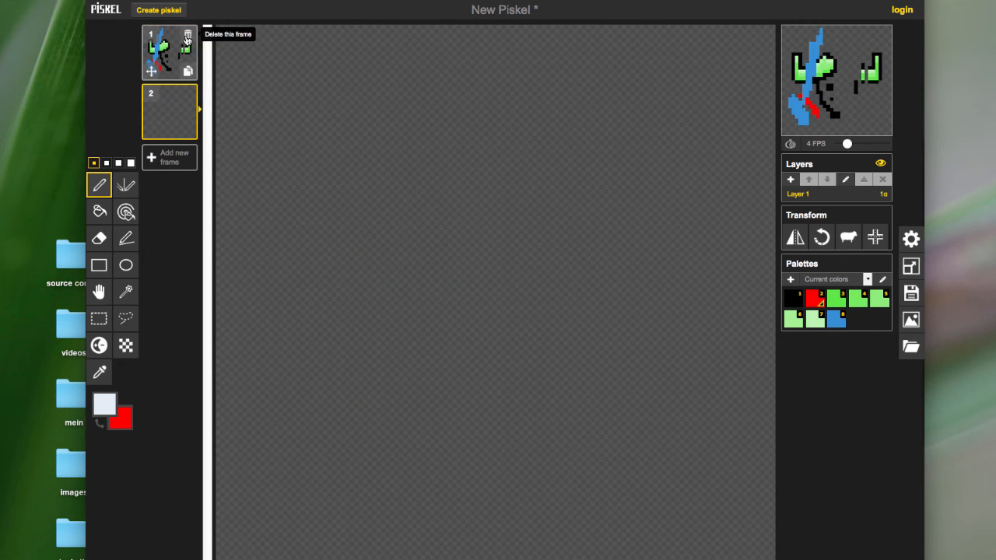
click(188, 35)
- Draw a pale circle about 20 pixels across in the middle of the blank frame and fill it with the same colour
click(126, 265)
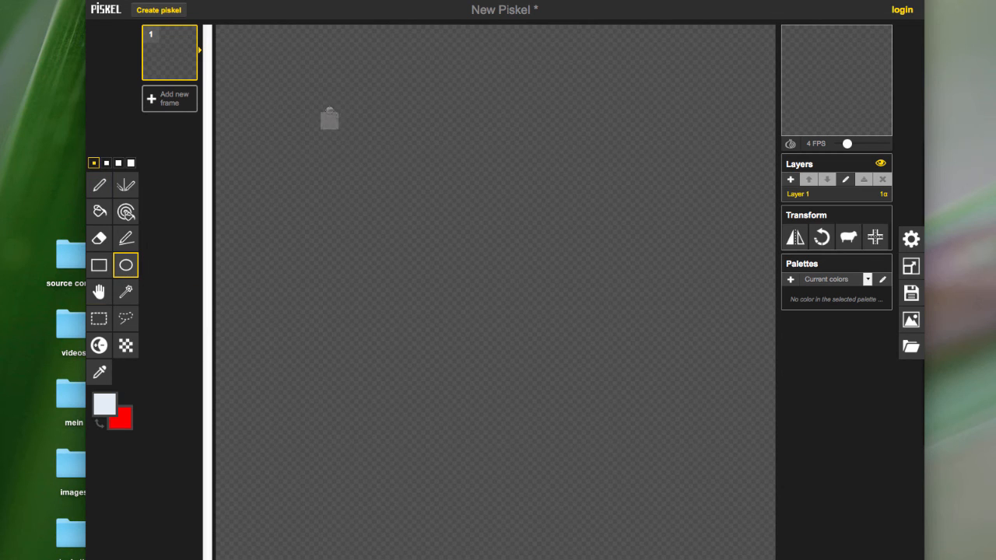
drag(329, 119, 661, 459)
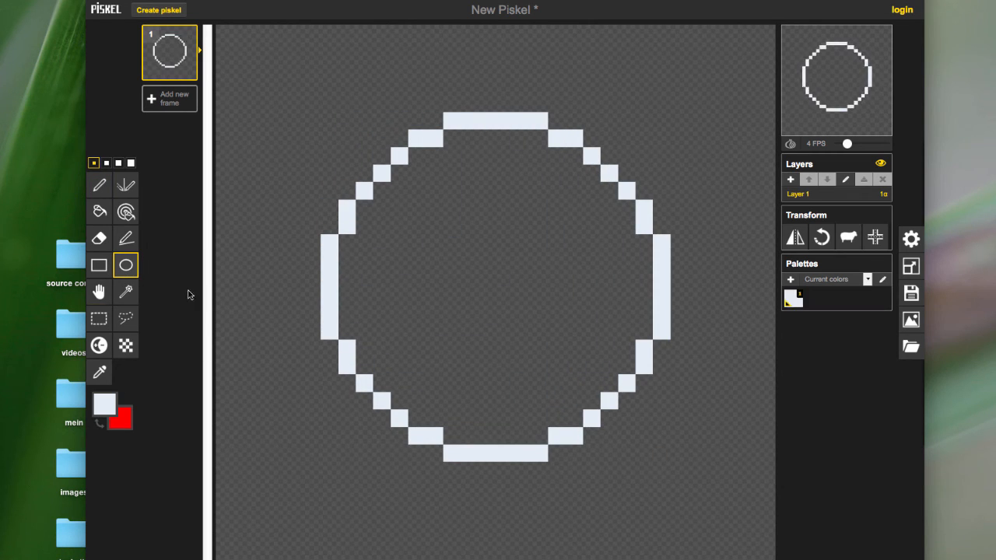
click(99, 210)
click(469, 294)
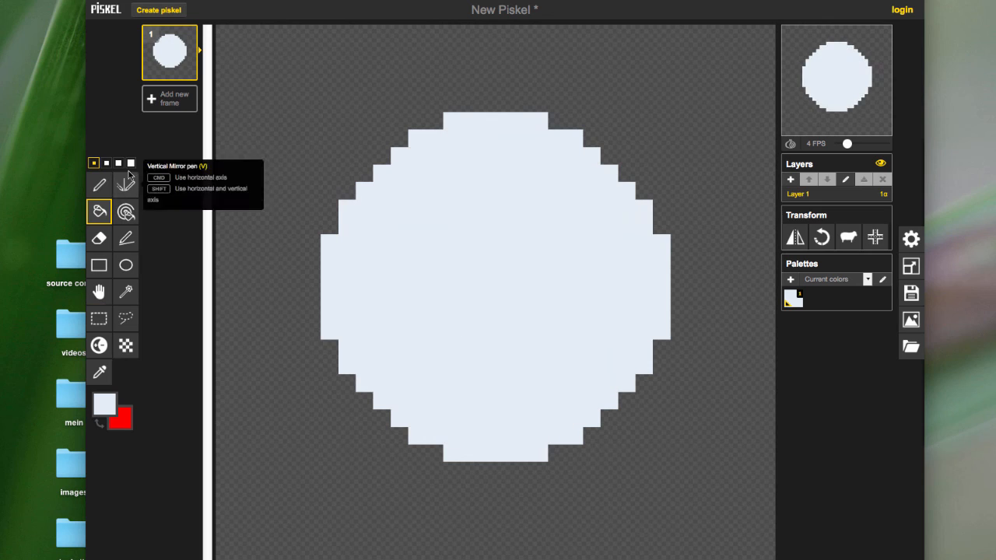
- Add two blank frames and duplicate the frame with the filled circle
click(168, 106)
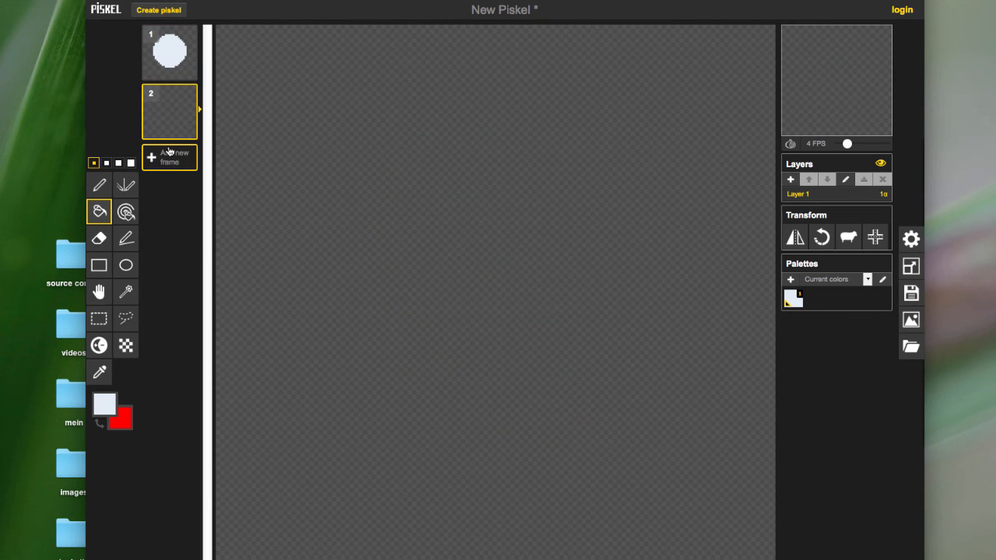
click(168, 155)
mouse_move(186, 99)
click(187, 70)
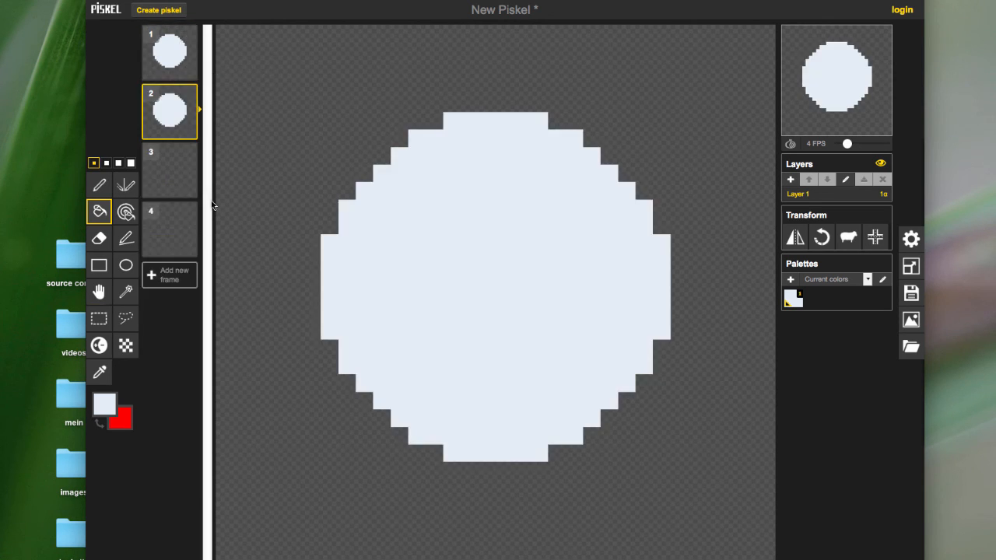
mouse_move(190, 117)
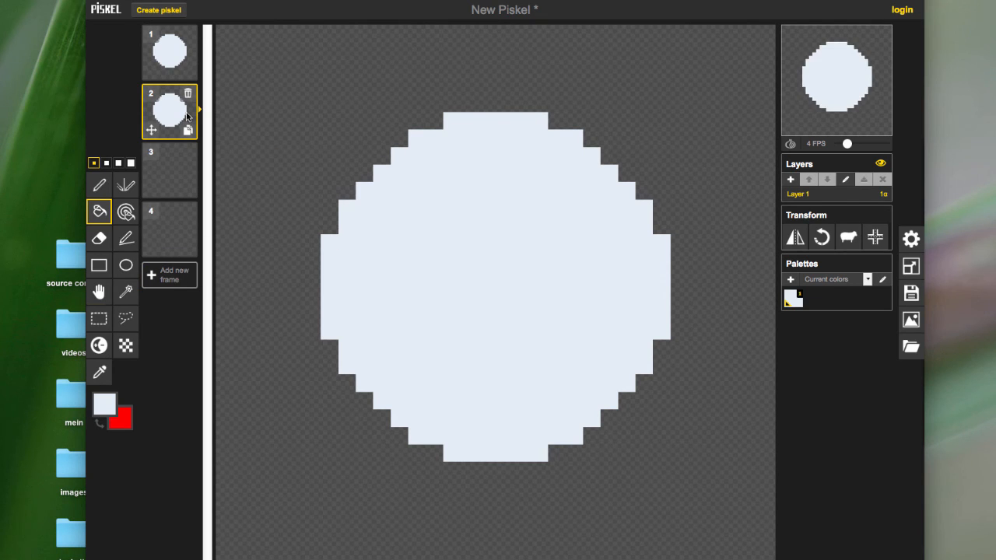
- Delete both circle frames and one blank frame, leaving a single empty frame
click(187, 95)
click(187, 34)
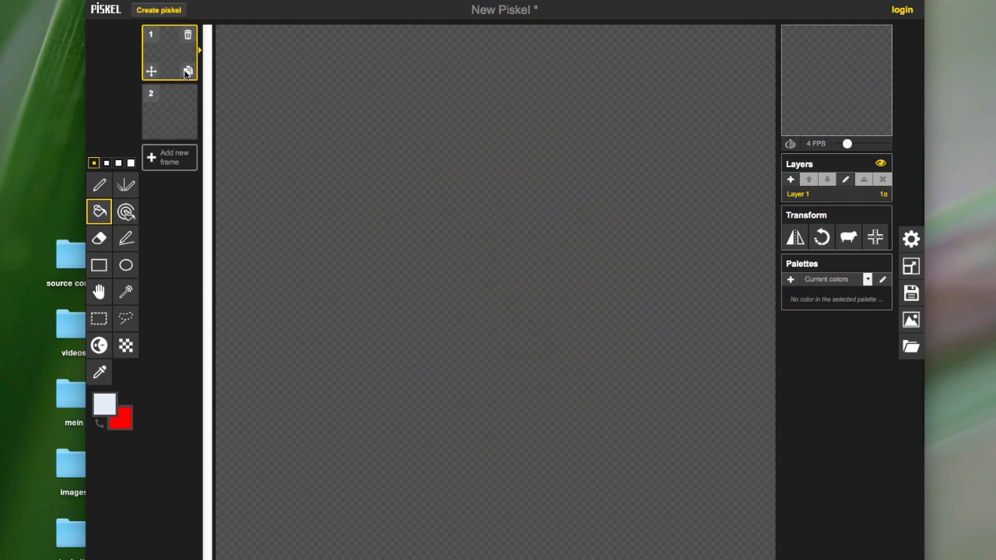
click(187, 34)
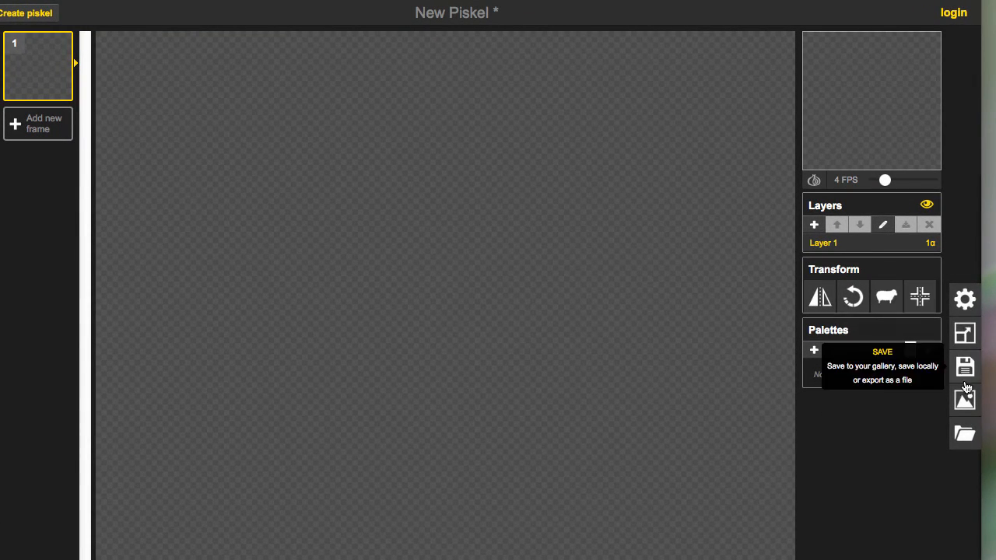
- Set the pixel grid to 1px and scribble a pale zigzag shape across the middle of the canvas with the Pen tool
click(965, 301)
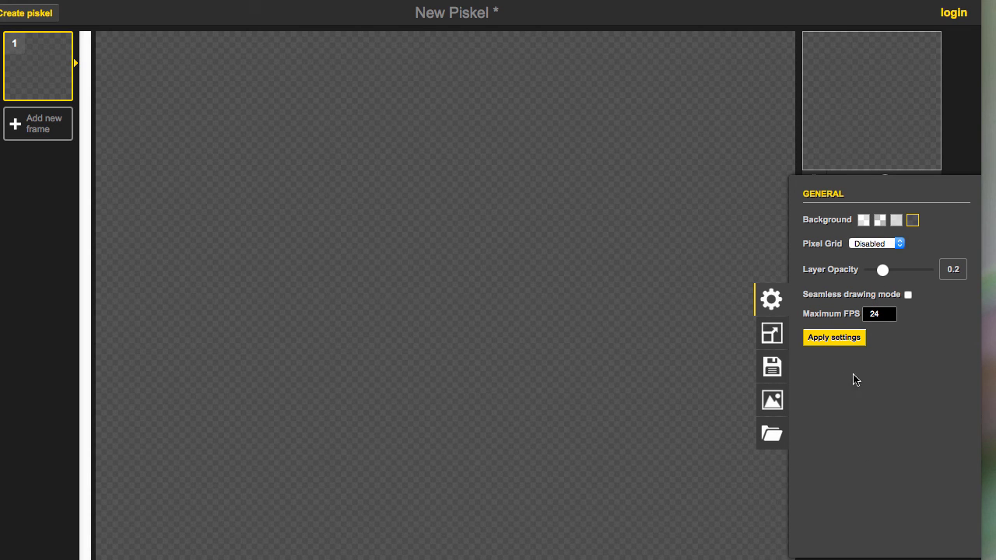
click(869, 244)
click(863, 269)
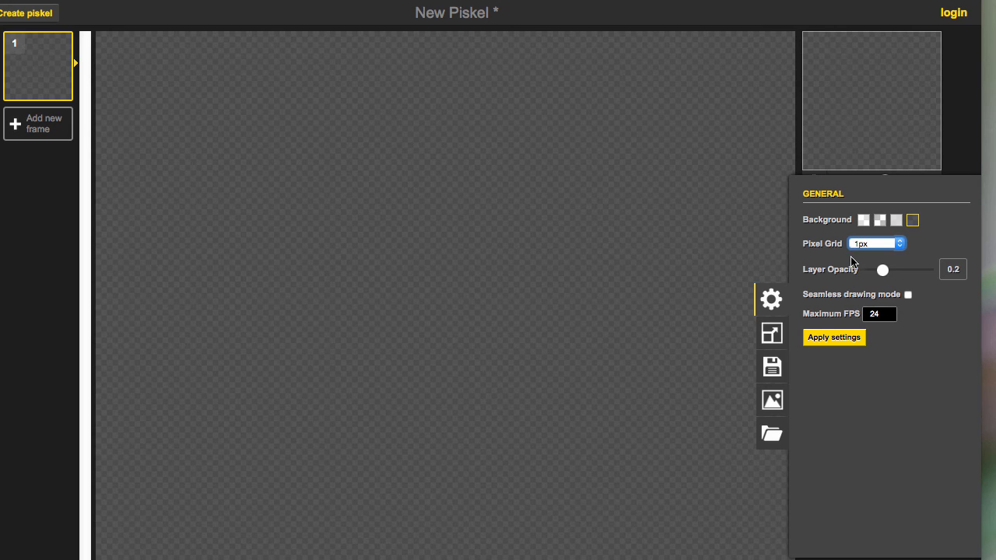
click(898, 243)
click(565, 226)
mouse_move(302, 194)
mouse_down()
mouse_move(556, 322)
mouse_move(302, 297)
mouse_move(312, 359)
mouse_move(365, 414)
mouse_move(503, 452)
mouse_up()
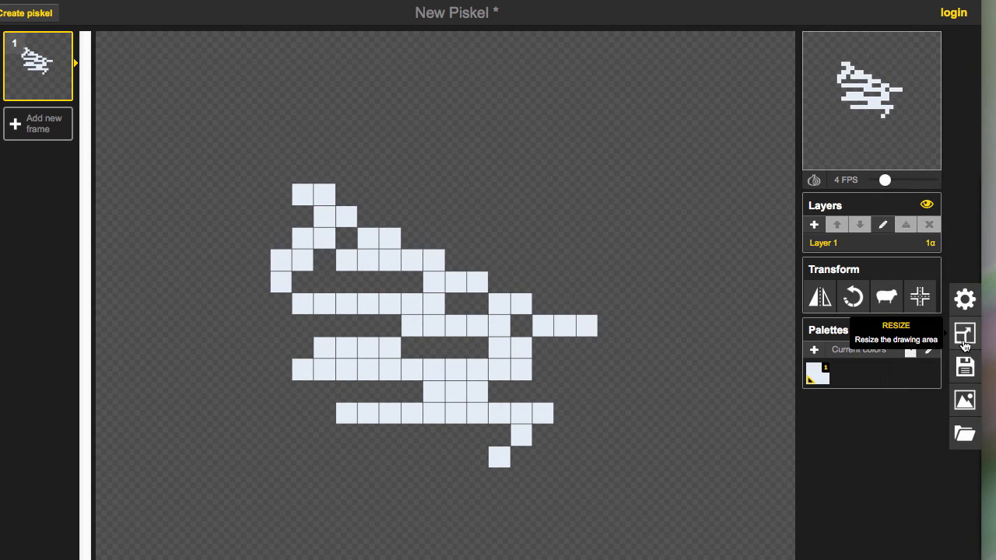
- Set the pixel grid to Disabled in the general settings
click(964, 343)
click(787, 304)
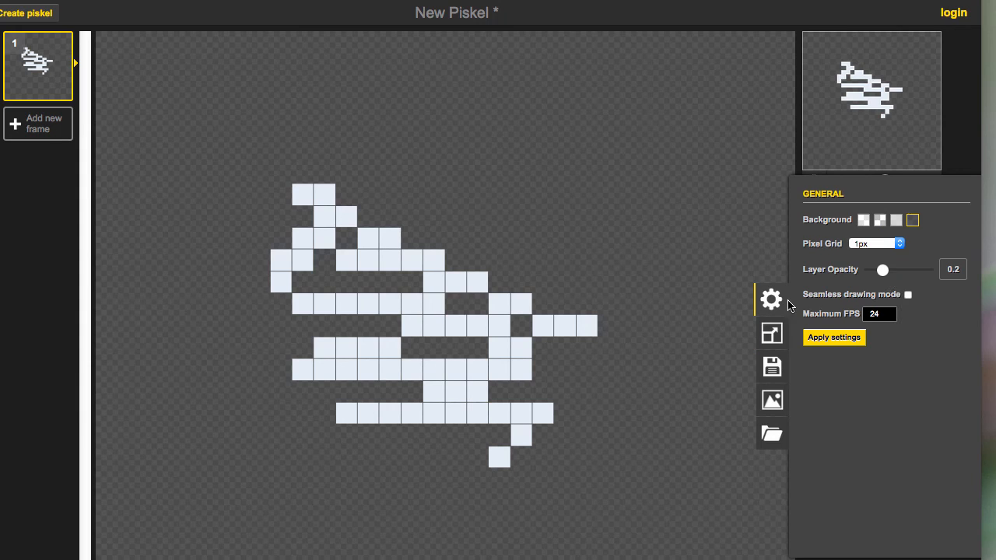
click(881, 257)
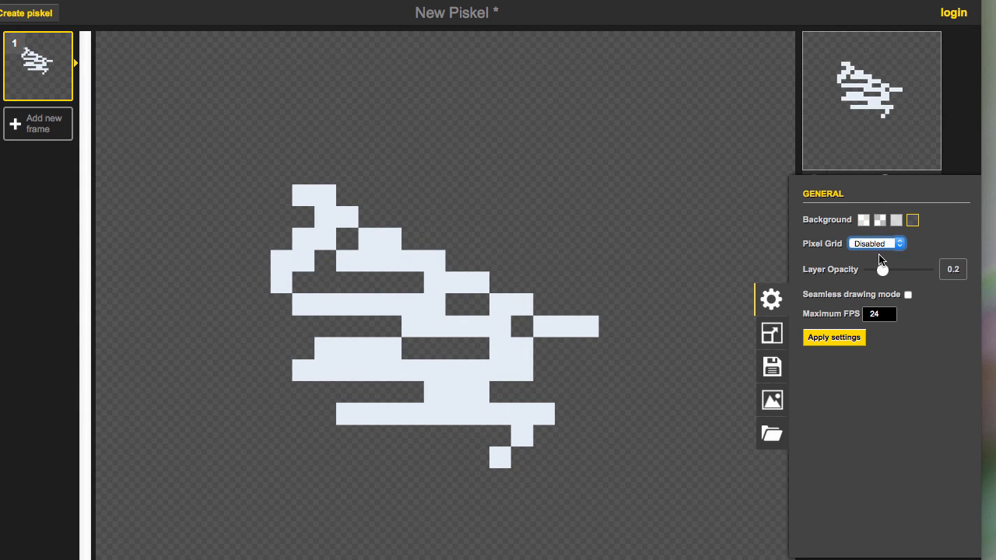
- Examine the resize, save and export settings, comparing the GIF and PNG export options
click(770, 334)
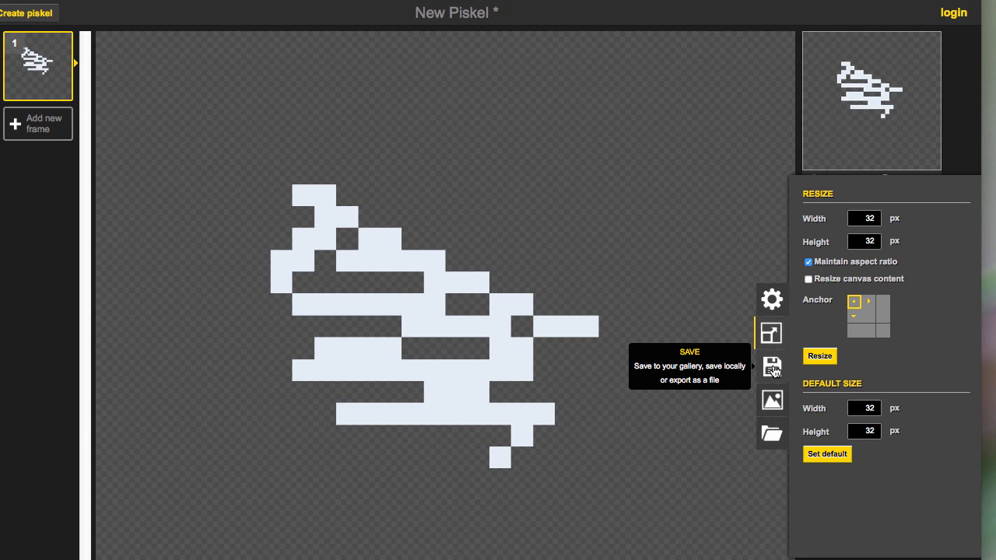
click(774, 368)
click(771, 400)
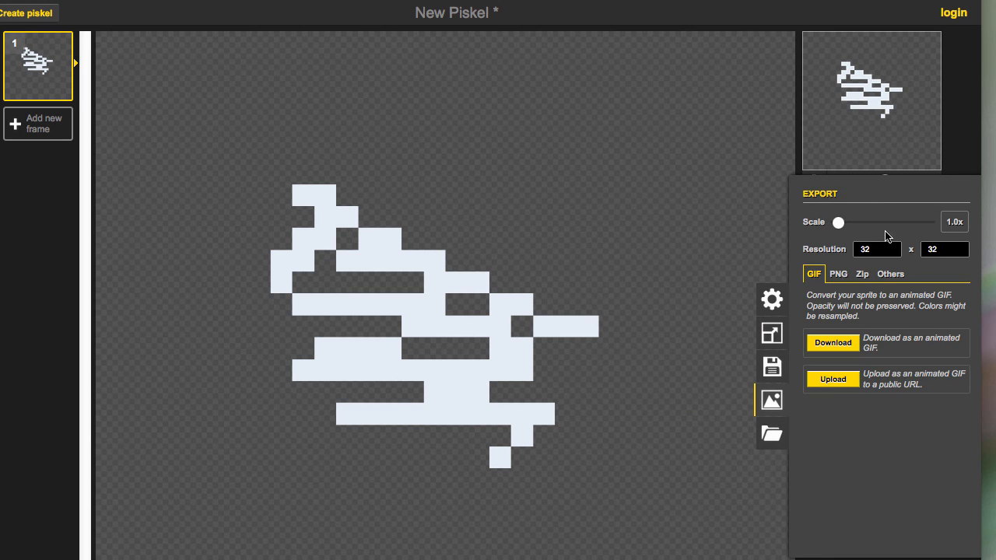
click(833, 274)
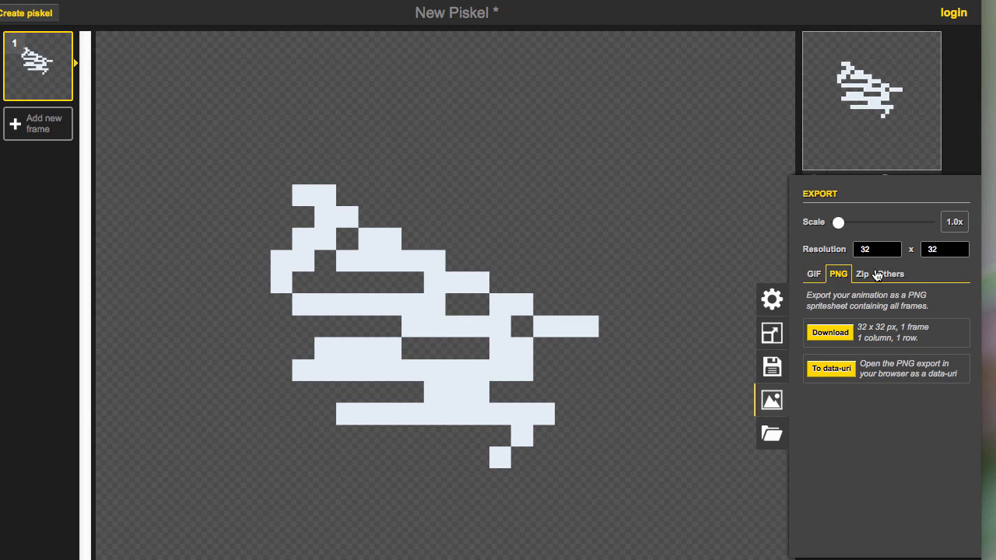
click(817, 276)
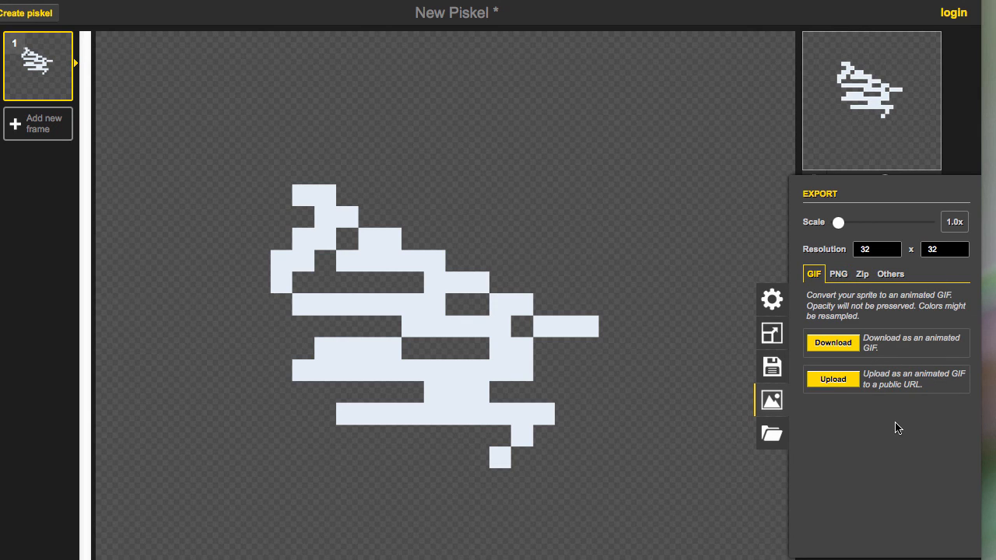
click(846, 275)
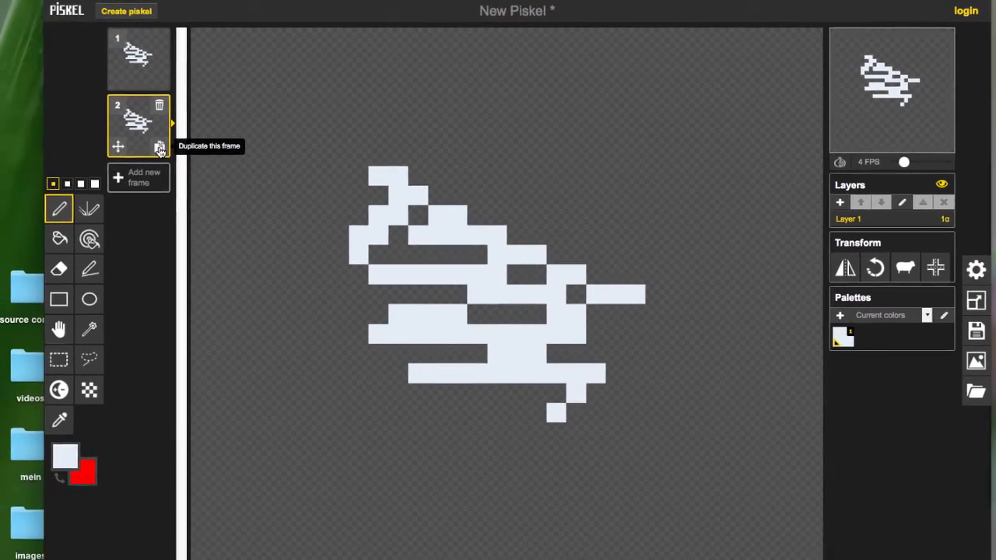
- Duplicate the second frame and draw a red diagonal stroke along the scribble's upper right edge in the third frame
click(166, 146)
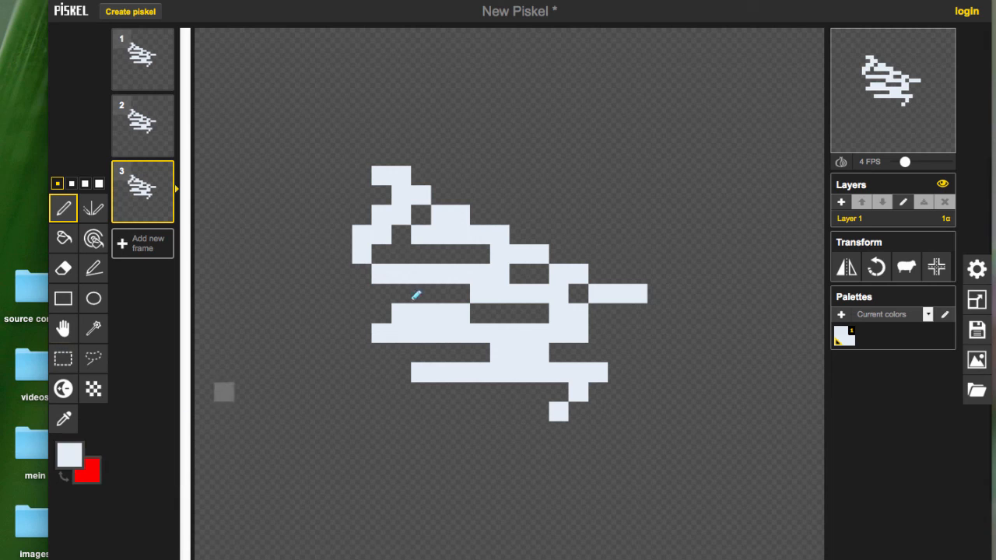
mouse_move(460, 196)
mouse_down()
mouse_move(475, 189)
mouse_move(638, 274)
mouse_up()
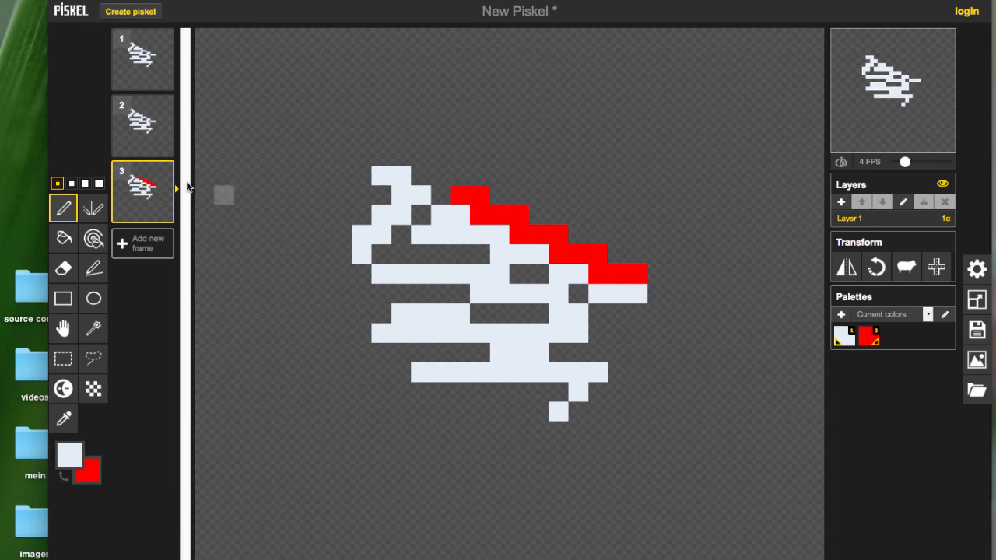
- In the second frame, draw red strokes around the lower left edge and along the underside of the scribble
click(144, 136)
mouse_move(361, 313)
mouse_down()
mouse_move(366, 346)
mouse_move(407, 352)
mouse_move(481, 351)
mouse_up()
mouse_move(420, 392)
mouse_down()
mouse_move(558, 382)
mouse_move(570, 394)
mouse_move(560, 429)
mouse_move(599, 389)
mouse_up()
click(559, 430)
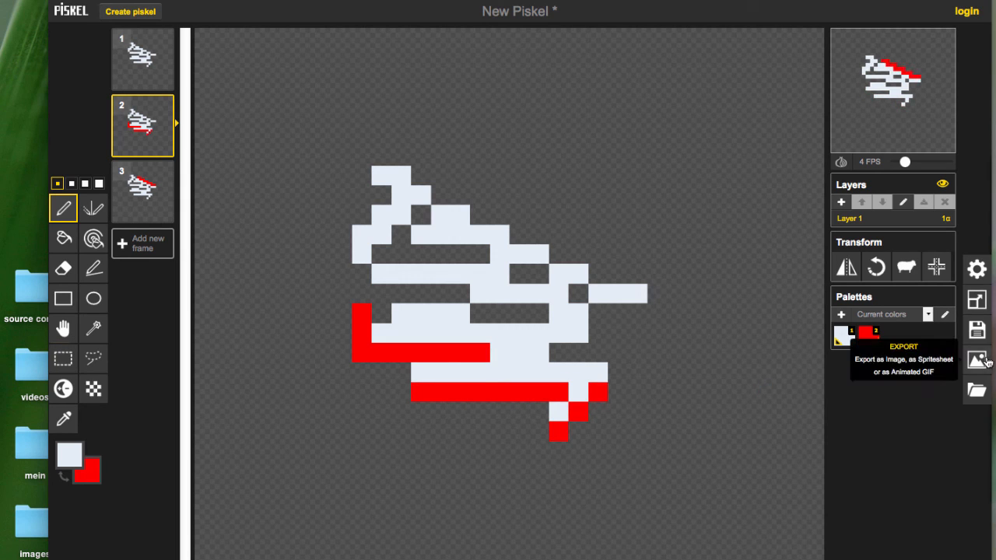
- Try to export the three-frame animation as a downloaded animated GIF, and cancel the file download
click(976, 362)
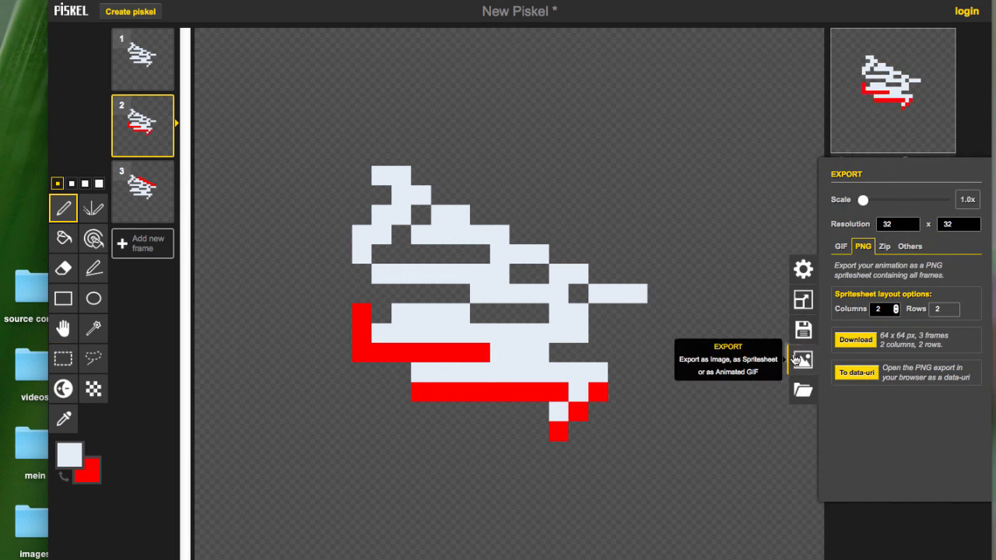
click(840, 246)
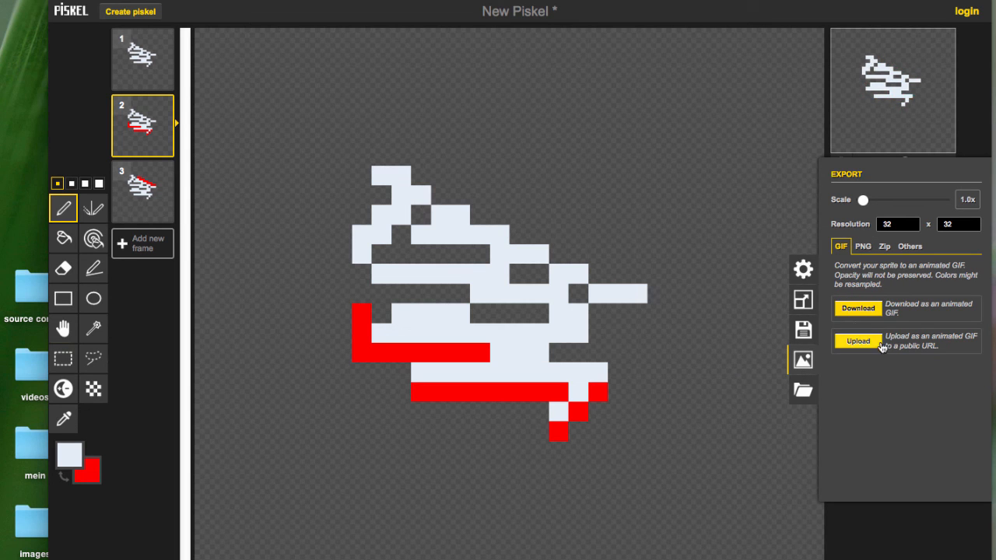
click(857, 309)
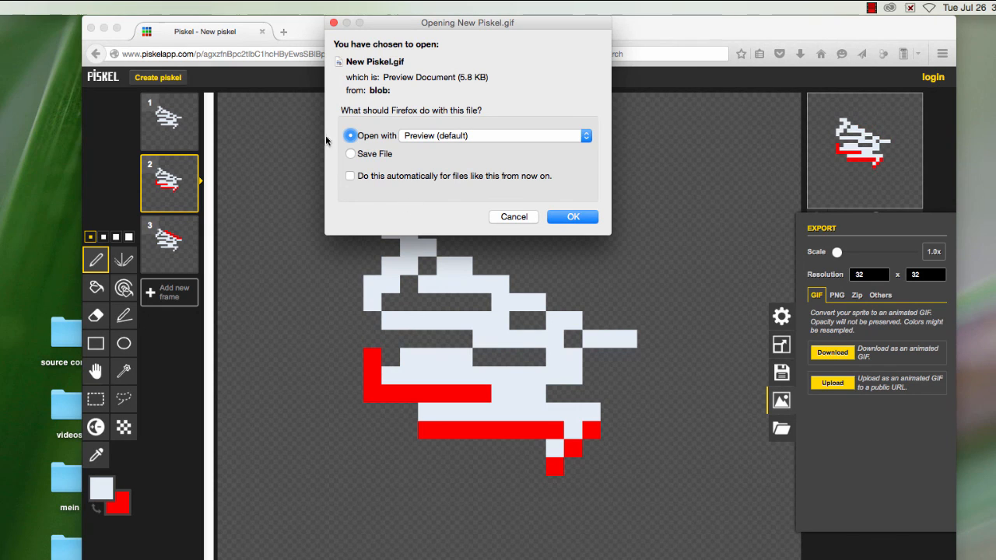
click(350, 153)
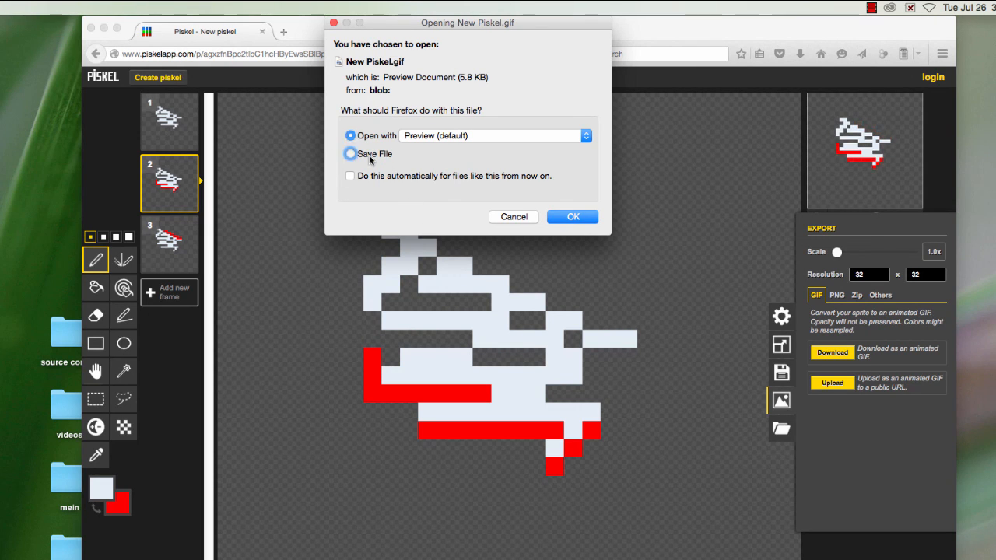
click(511, 217)
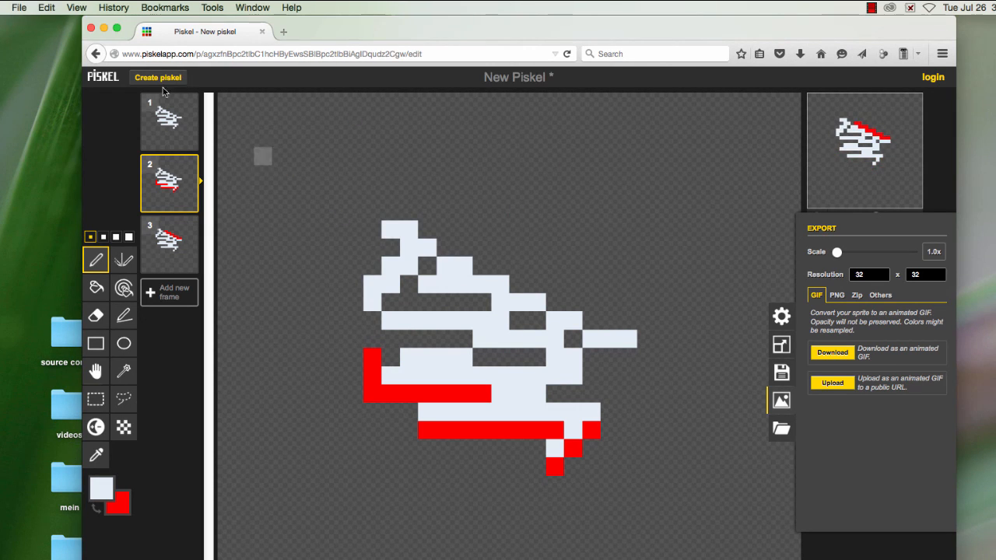
click(17, 7)
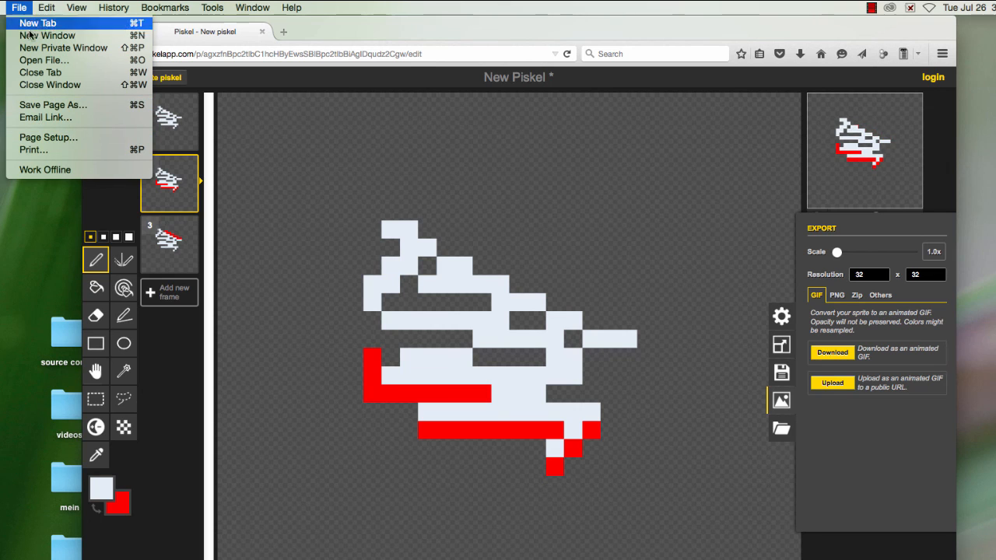
click(21, 8)
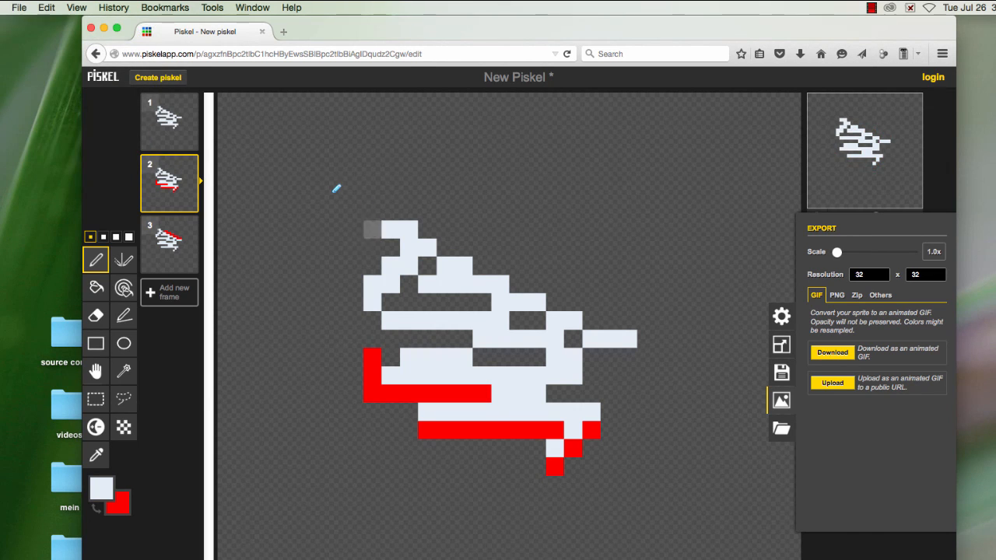